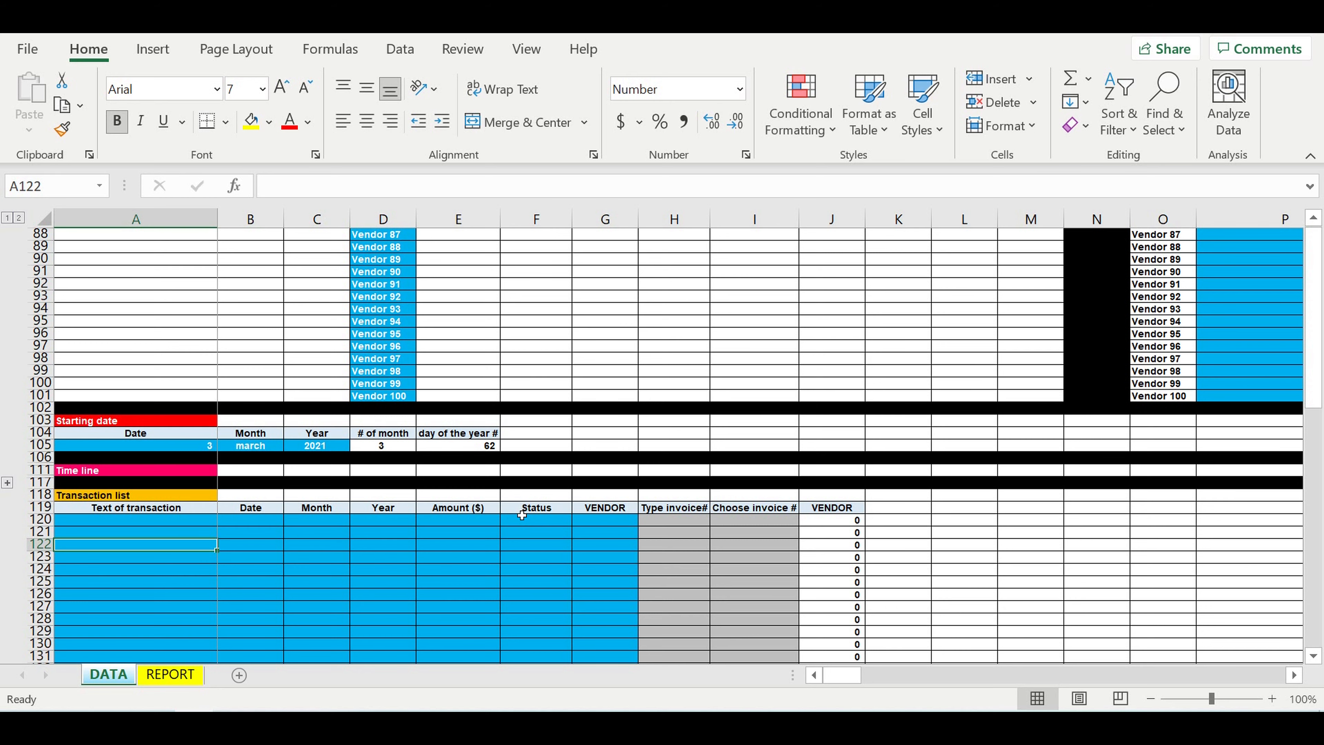
# Check the UNIQUE formula and the cells under invoice # on the REPORT sheet
pyautogui.click(173, 673)
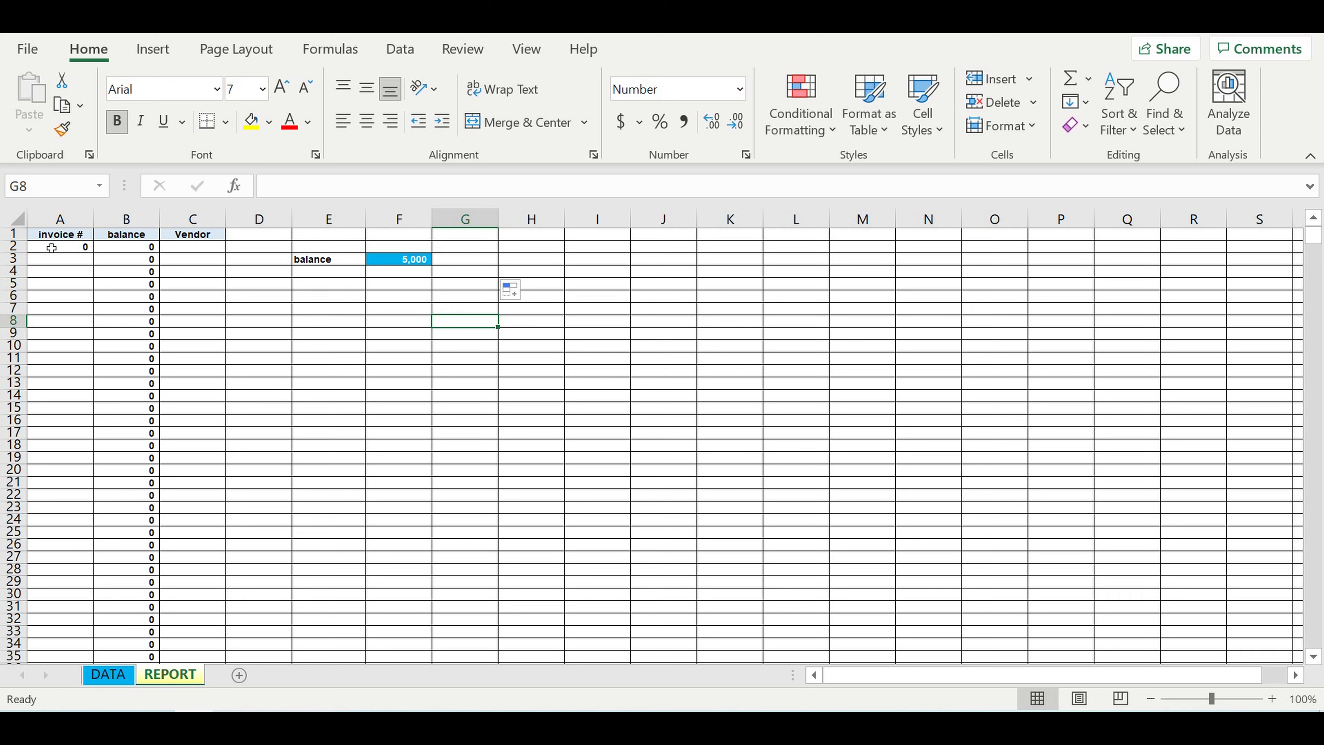
pyautogui.moveTo(50, 251); pyautogui.dragTo(42, 360)
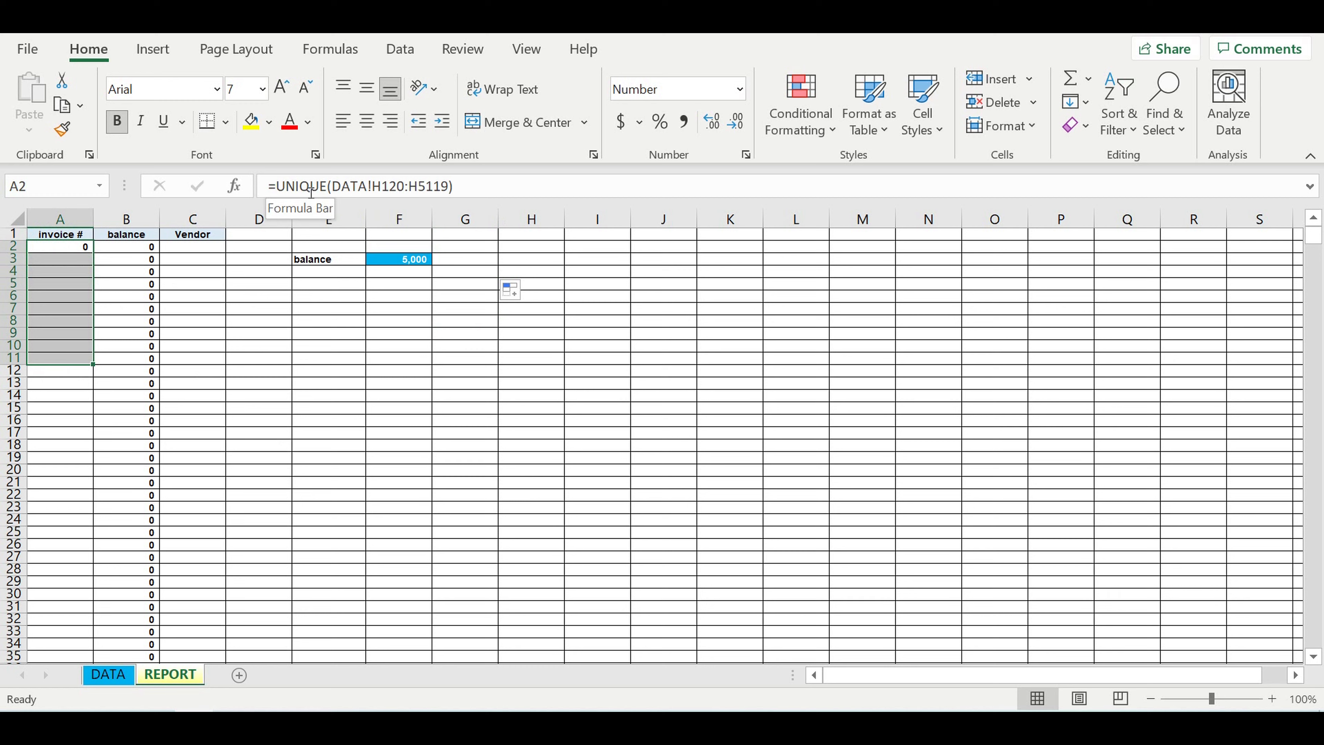
pyautogui.click(33, 313)
pyautogui.moveTo(63, 247); pyautogui.dragTo(47, 495)
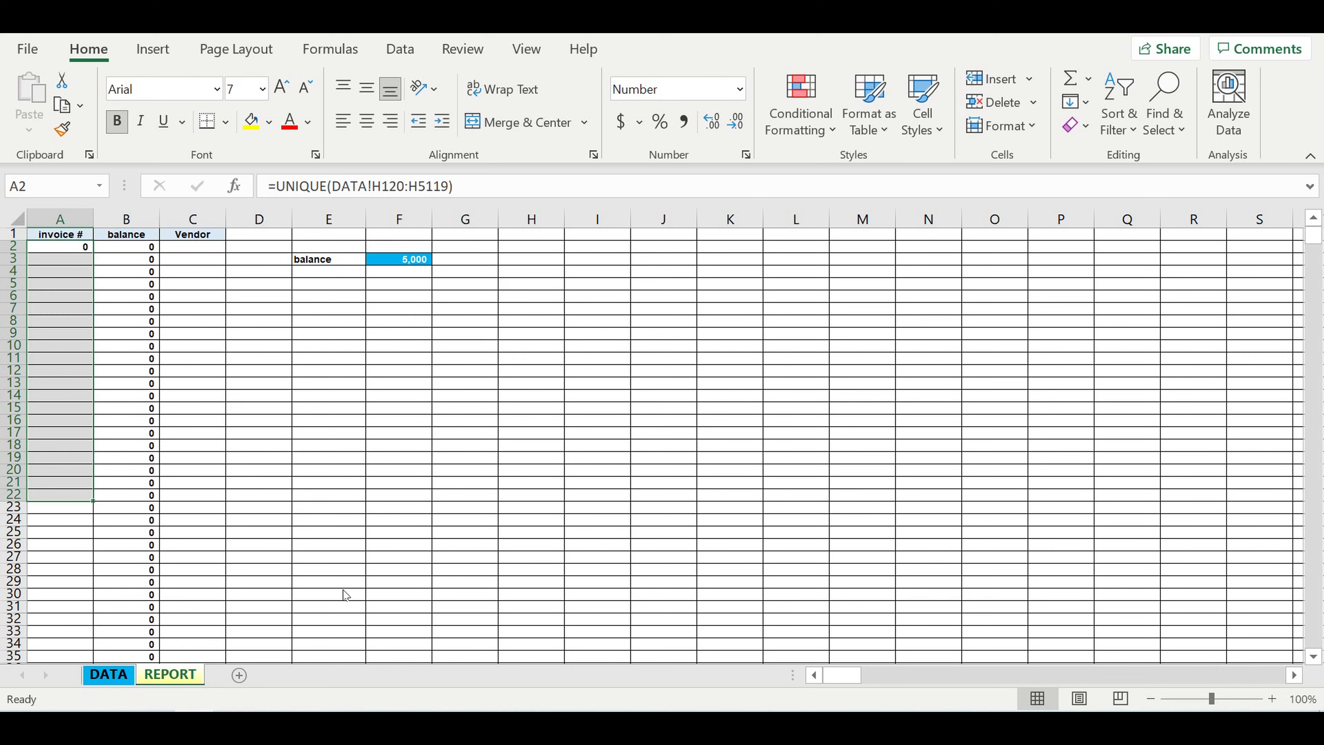
# Review the year and vendor input lists at the beginning of the DATA sheet
pyautogui.click(101, 676)
pyautogui.scroll(1, 384, 527)
pyautogui.scroll(20, 384, 527)
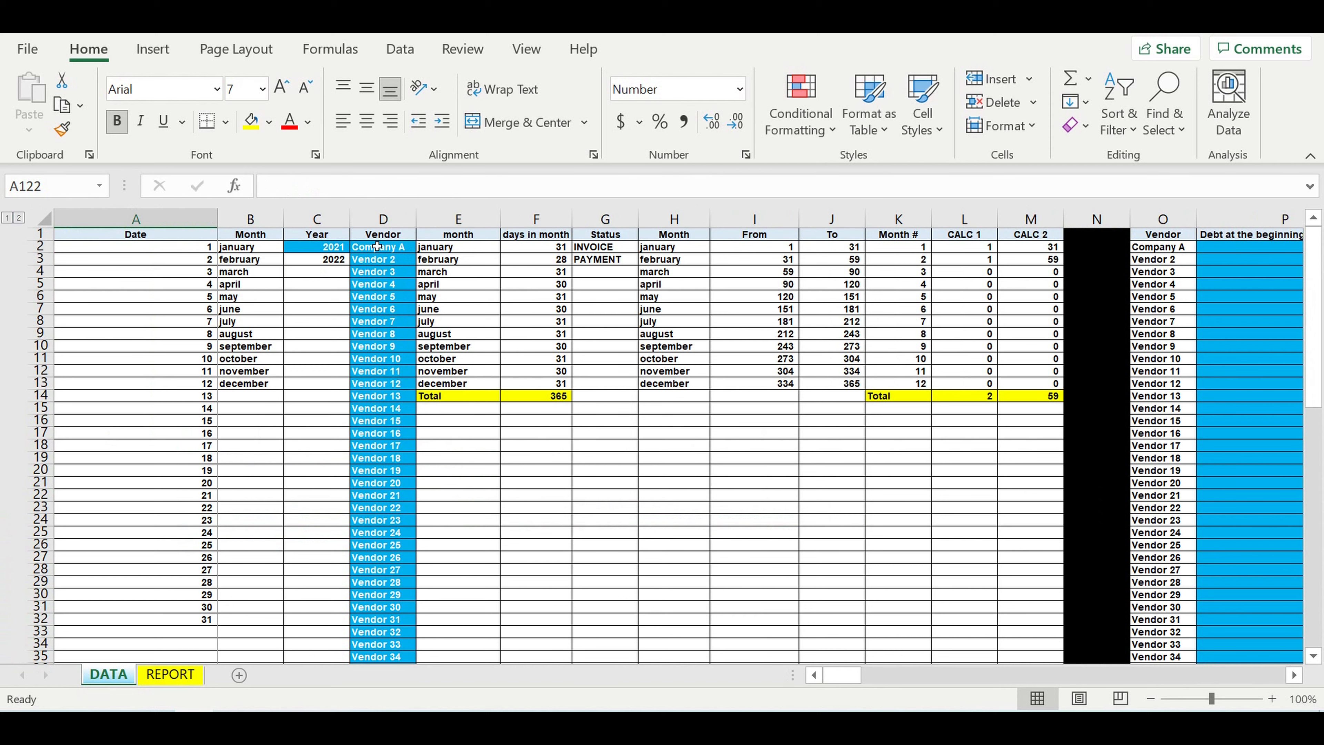
pyautogui.moveTo(388, 251); pyautogui.dragTo(371, 560)
pyautogui.scroll(6, 463, 441)
pyautogui.scroll(14, 478, 379)
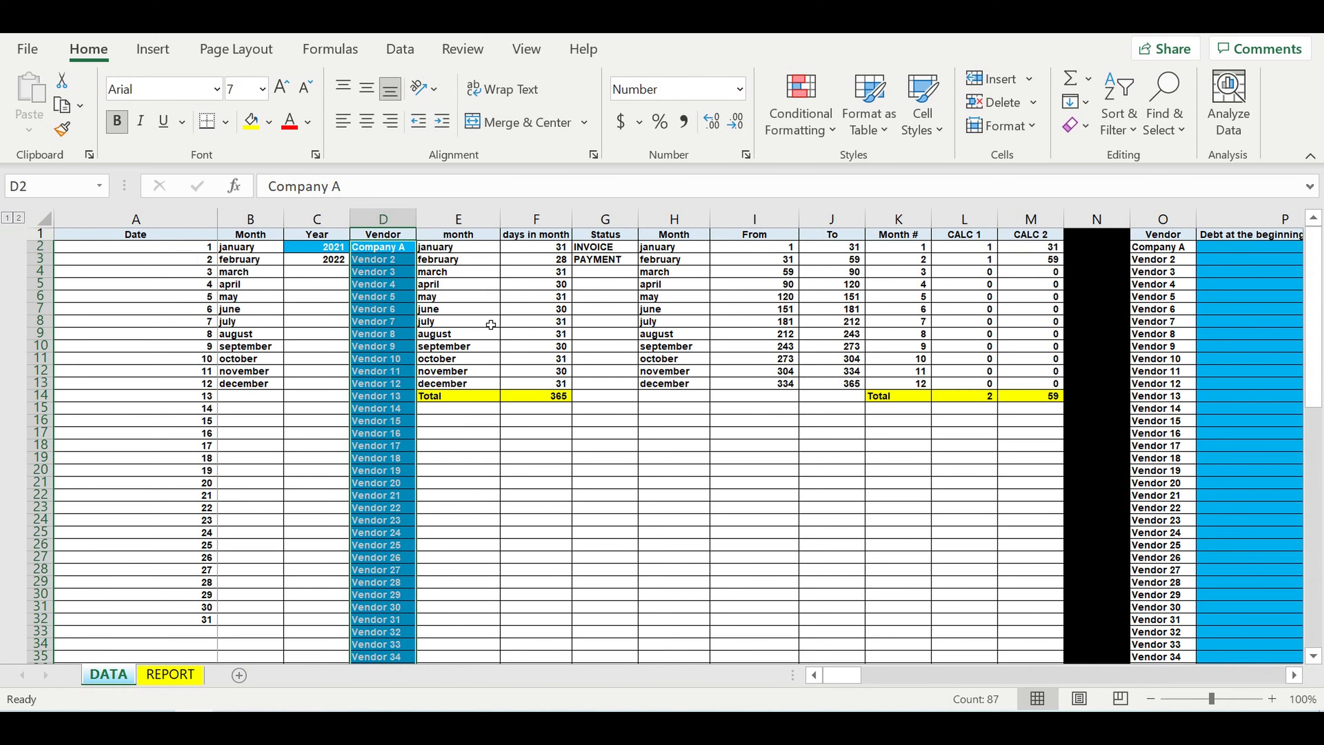
pyautogui.click(386, 279)
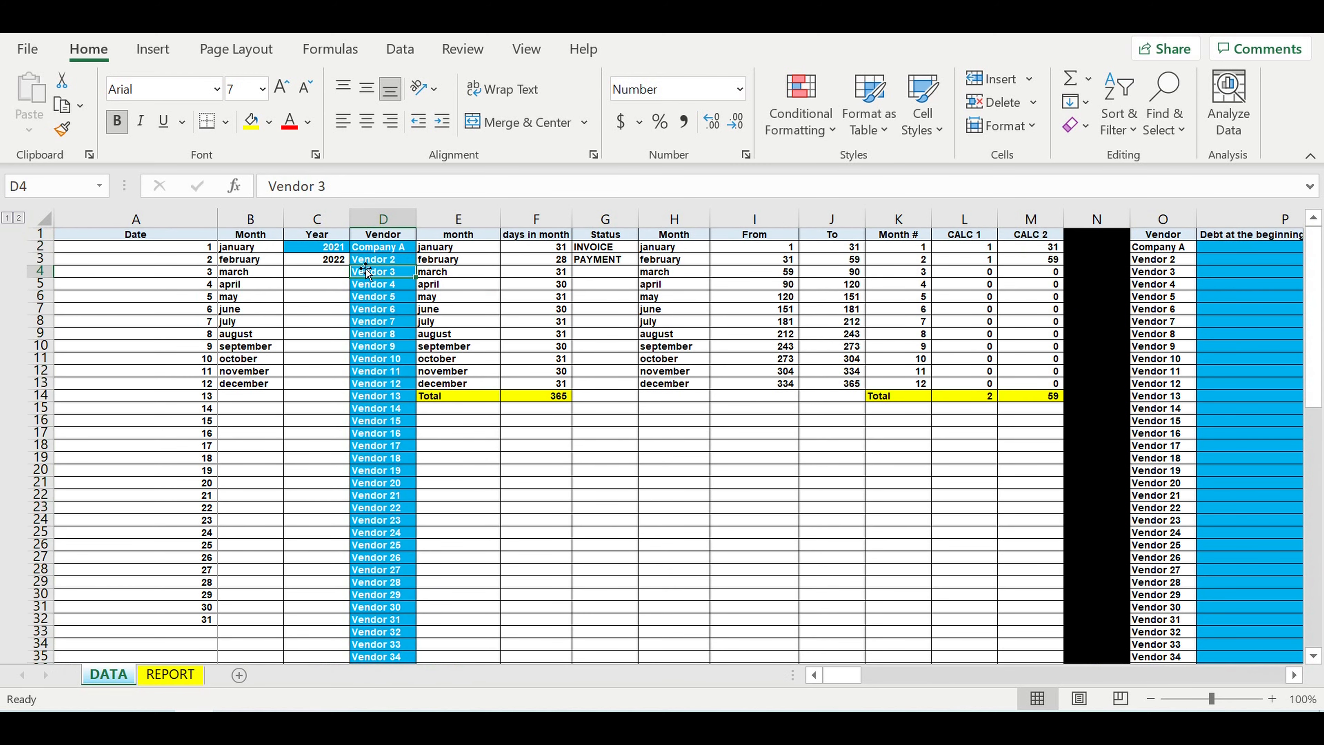
pyautogui.click(310, 250)
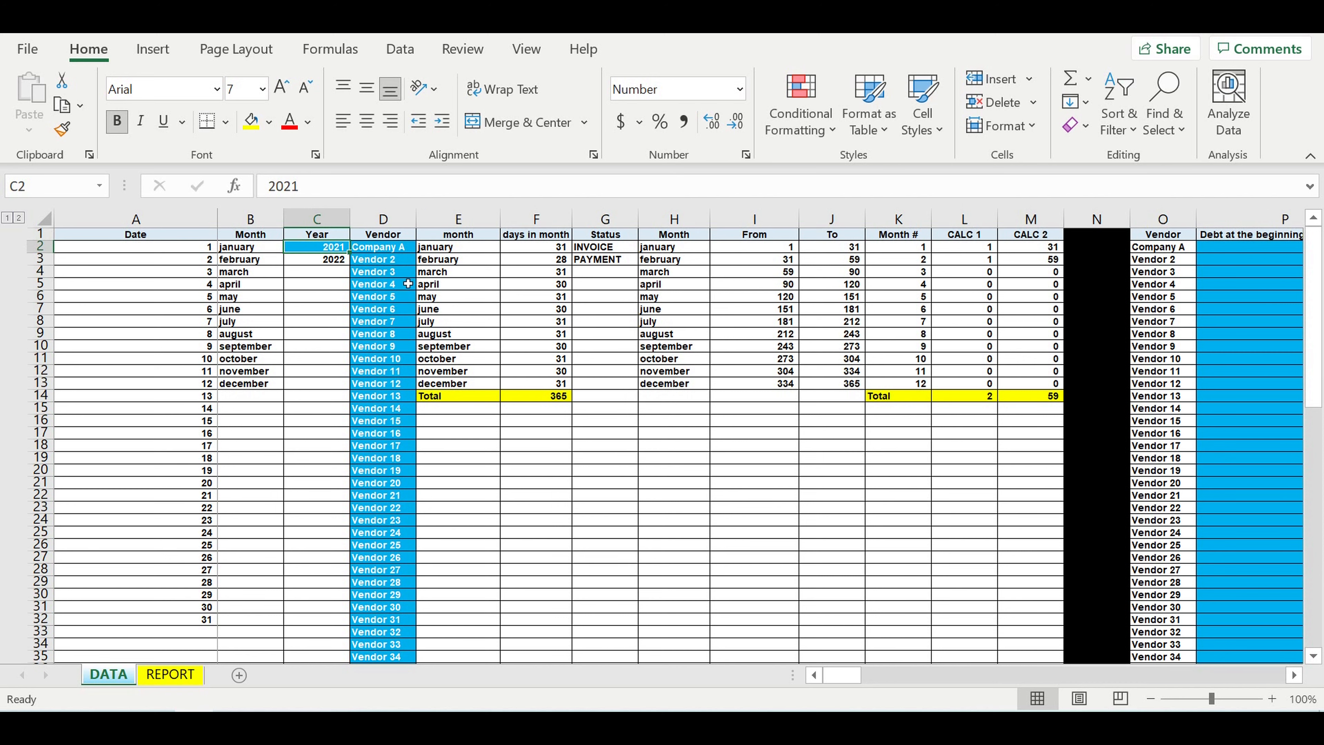
pyautogui.moveTo(383, 247); pyautogui.dragTo(365, 472)
pyautogui.click(323, 246)
pyautogui.moveTo(378, 246); pyautogui.dragTo(400, 638)
# Examine the vendors' debt at the beginning of the period on the DATA sheet, then return to the first columns
pyautogui.moveTo(845, 676); pyautogui.dragTo(954, 675)
pyautogui.click(814, 676)
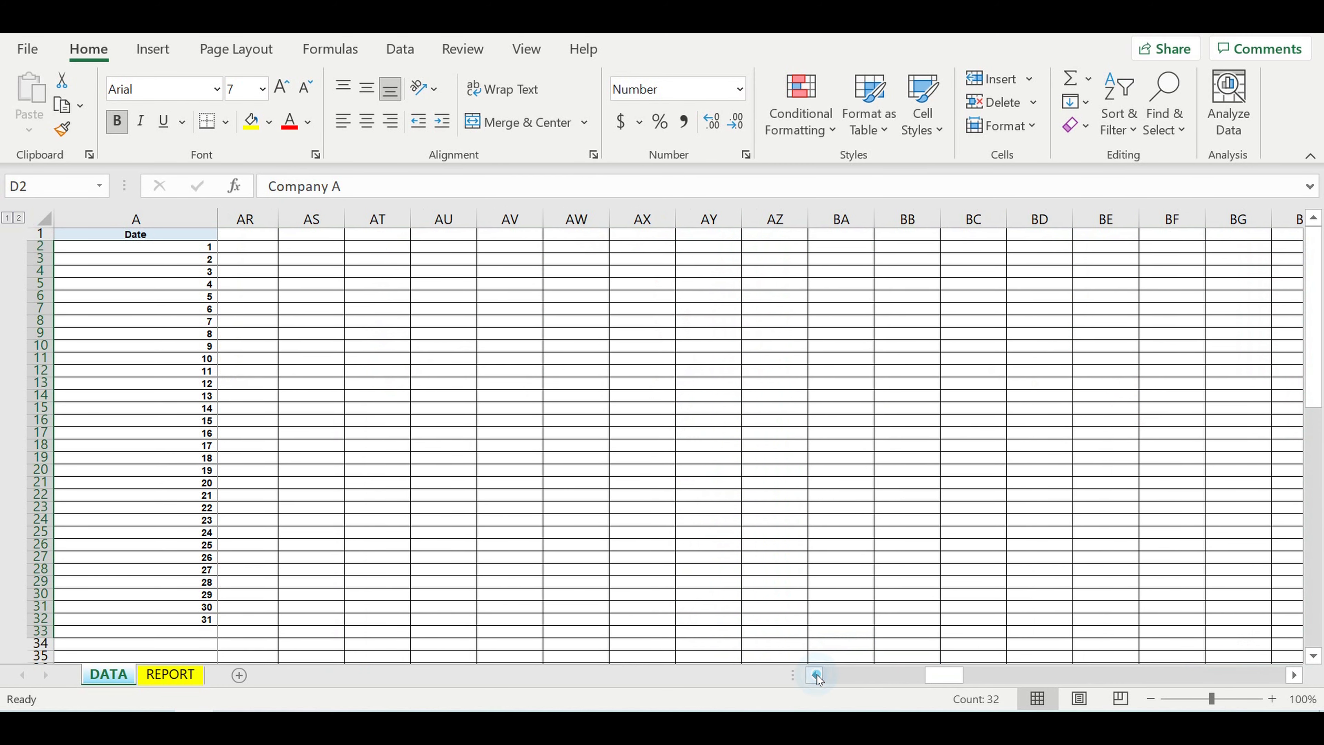
pyautogui.click(814, 676)
pyautogui.click(814, 675)
pyautogui.click(814, 676)
pyautogui.click(814, 675)
pyautogui.click(815, 676)
pyautogui.click(815, 676)
pyautogui.click(816, 676)
pyautogui.click(815, 676)
pyautogui.click(815, 676)
pyautogui.click(815, 676)
pyautogui.click(815, 676)
pyautogui.click(815, 676)
pyautogui.moveTo(899, 678); pyautogui.dragTo(872, 676)
pyautogui.moveTo(420, 253); pyautogui.dragTo(435, 623)
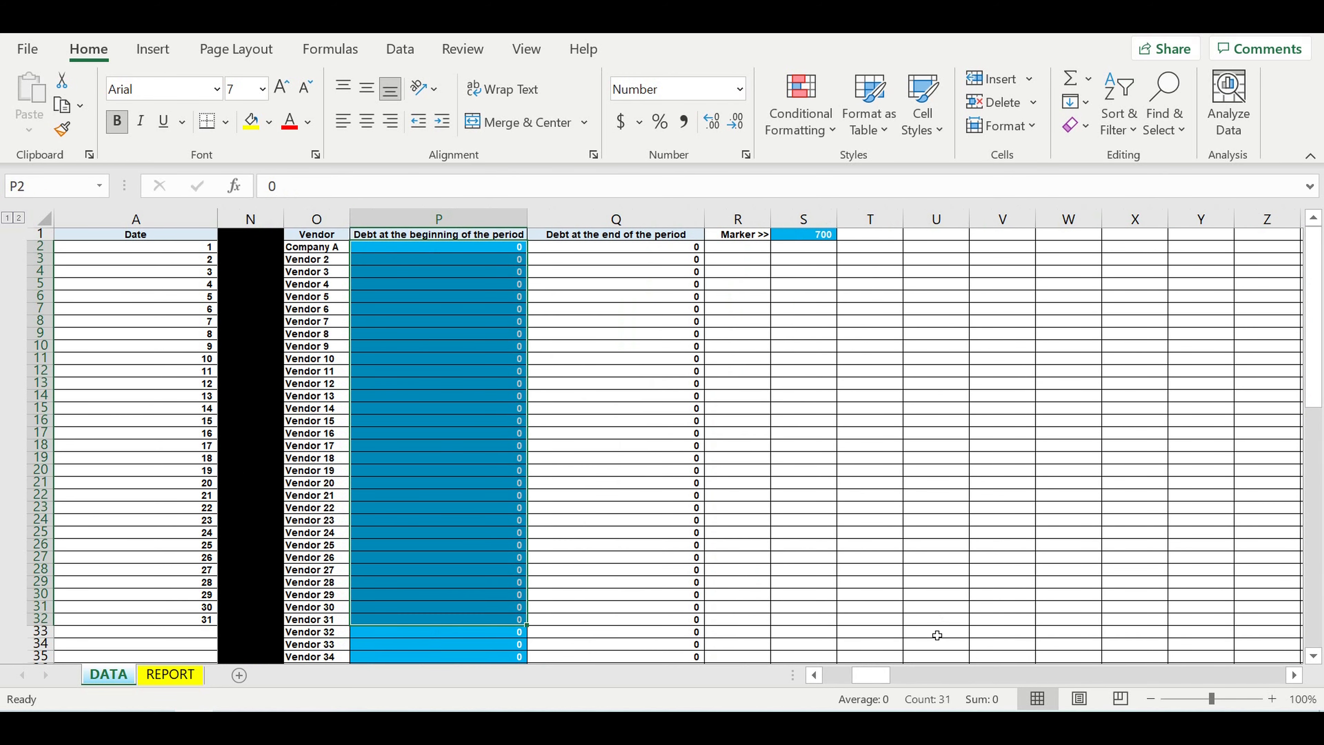
pyautogui.moveTo(779, 690); pyautogui.dragTo(779, 690)
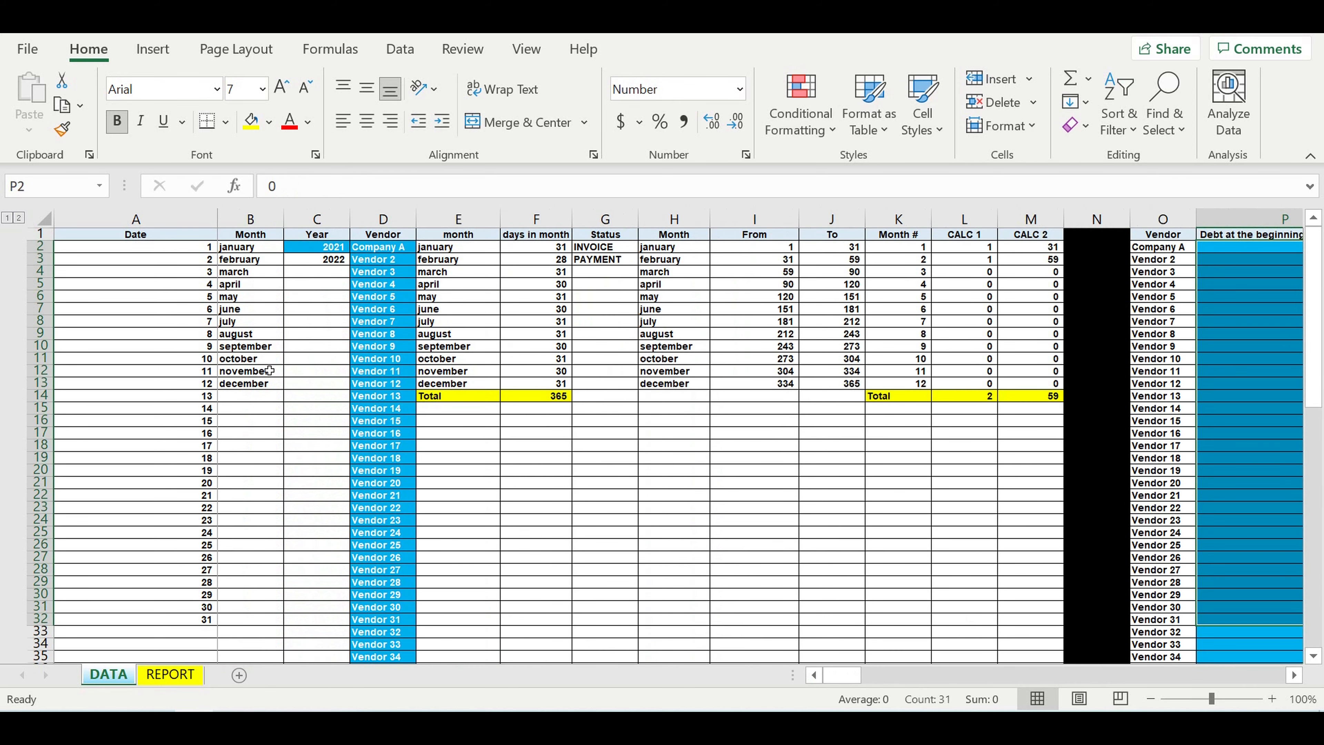
# Locate the starting date section on the DATA sheet and examine its date, month and year cells
pyautogui.scroll(-11, 308, 450)
pyautogui.scroll(-17, 310, 449)
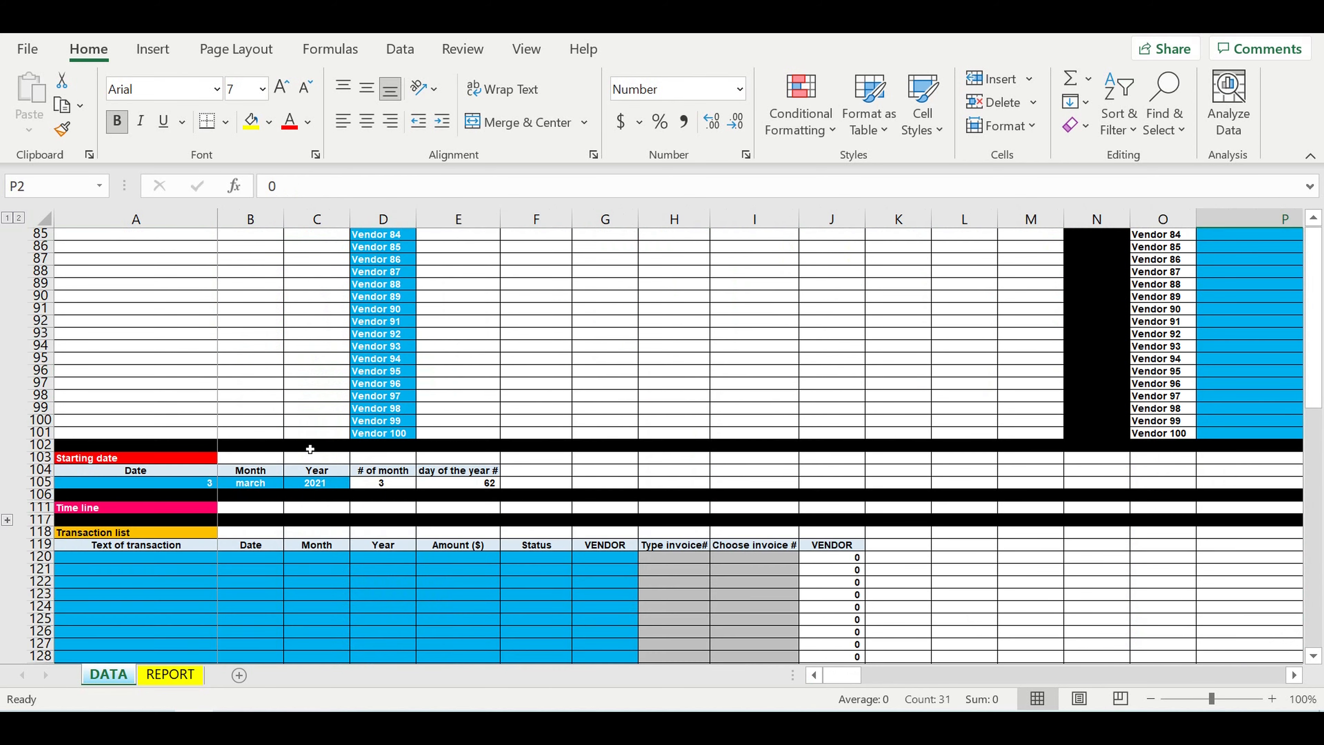
pyautogui.scroll(-11, 310, 445)
pyautogui.scroll(5, 310, 445)
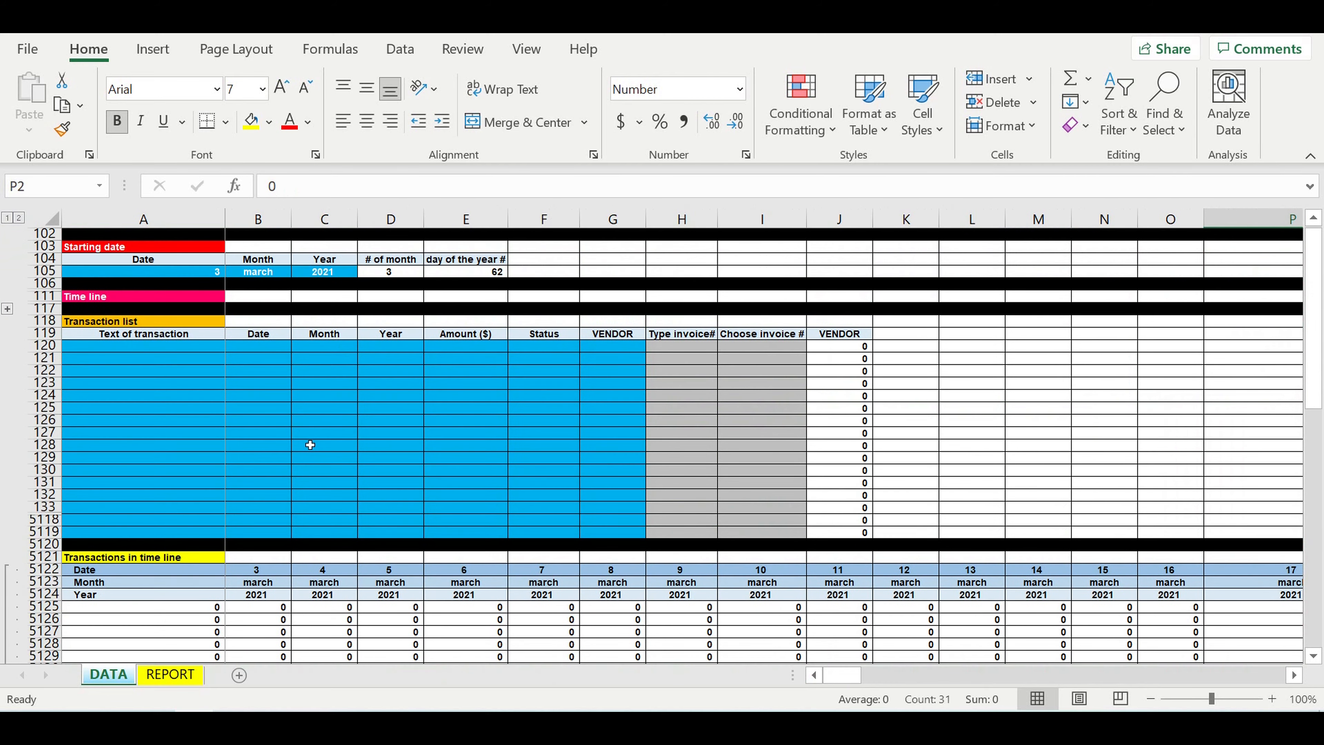
pyautogui.scroll(1, 310, 444)
pyautogui.moveTo(203, 311); pyautogui.dragTo(320, 311)
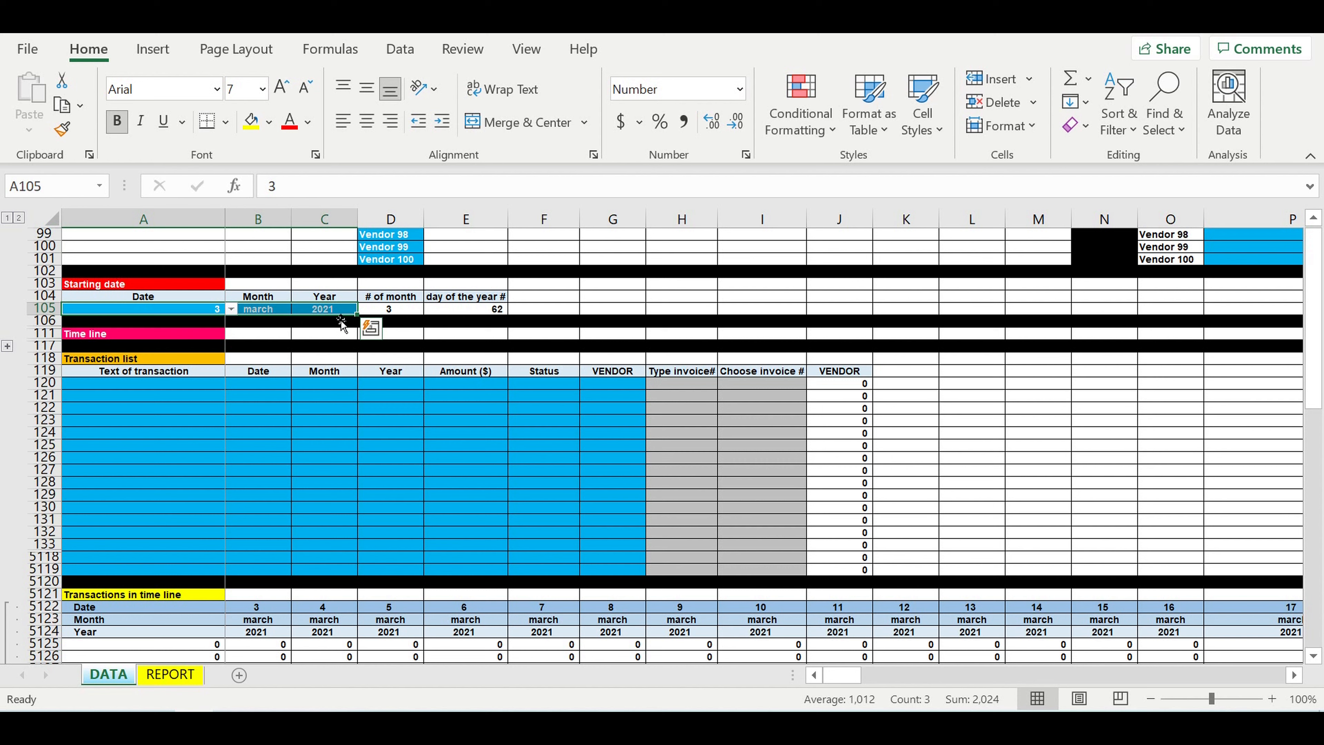
# Examine the transaction list's input area from the text to the vendor column, ending on its first text cell
pyautogui.click(260, 450)
pyautogui.moveTo(187, 388); pyautogui.dragTo(607, 571)
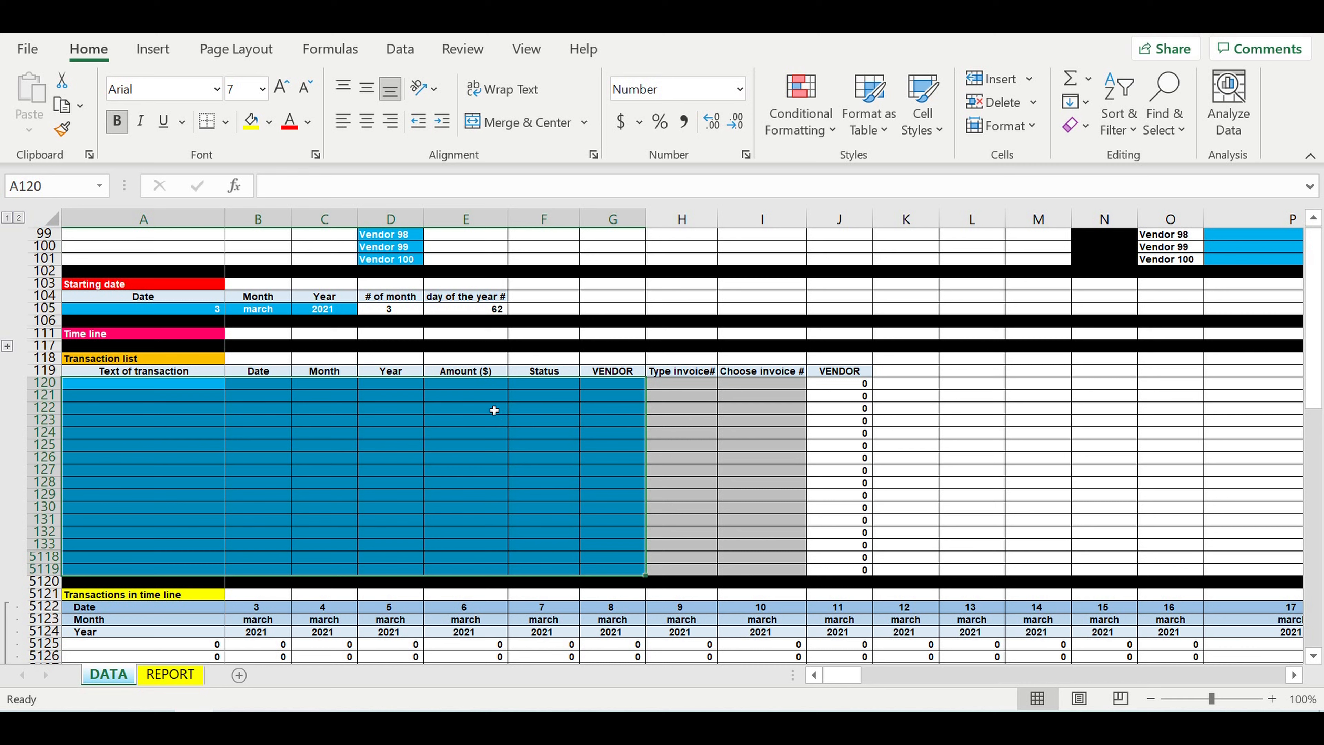
pyautogui.click(91, 425)
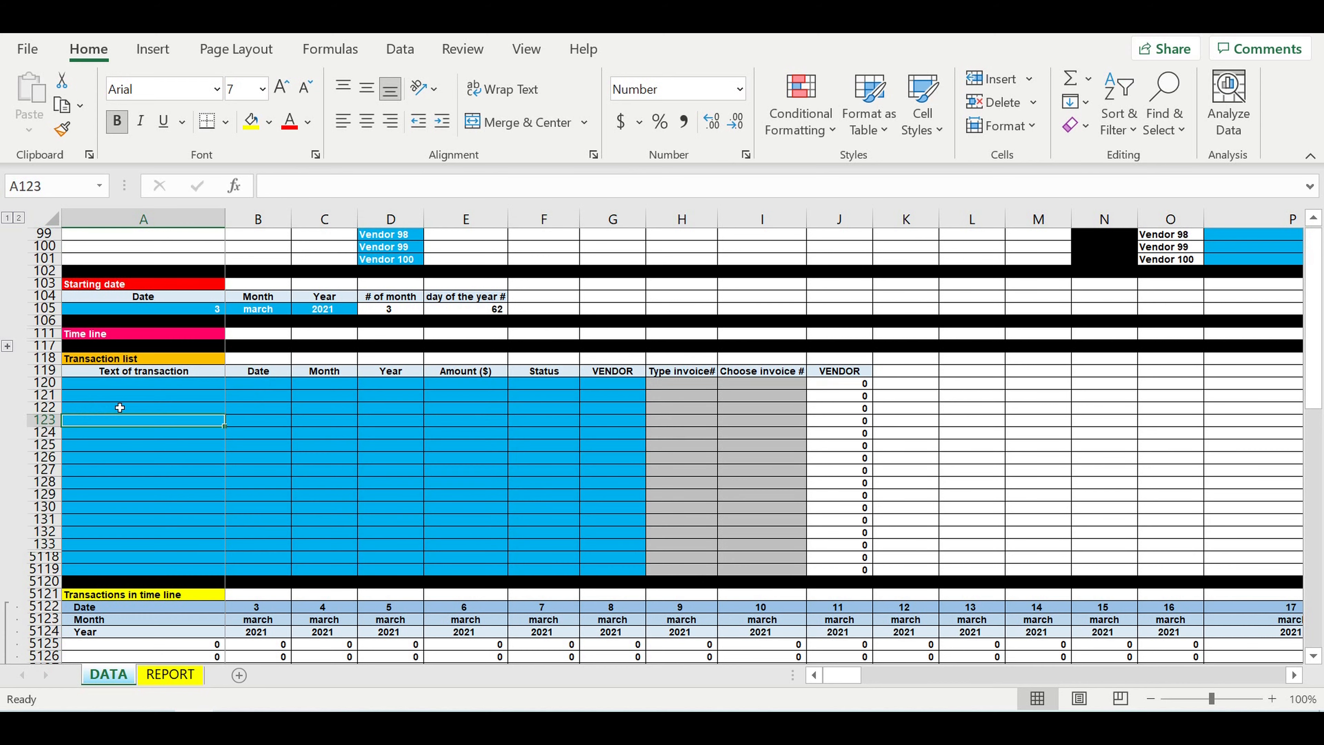
pyautogui.click(155, 384)
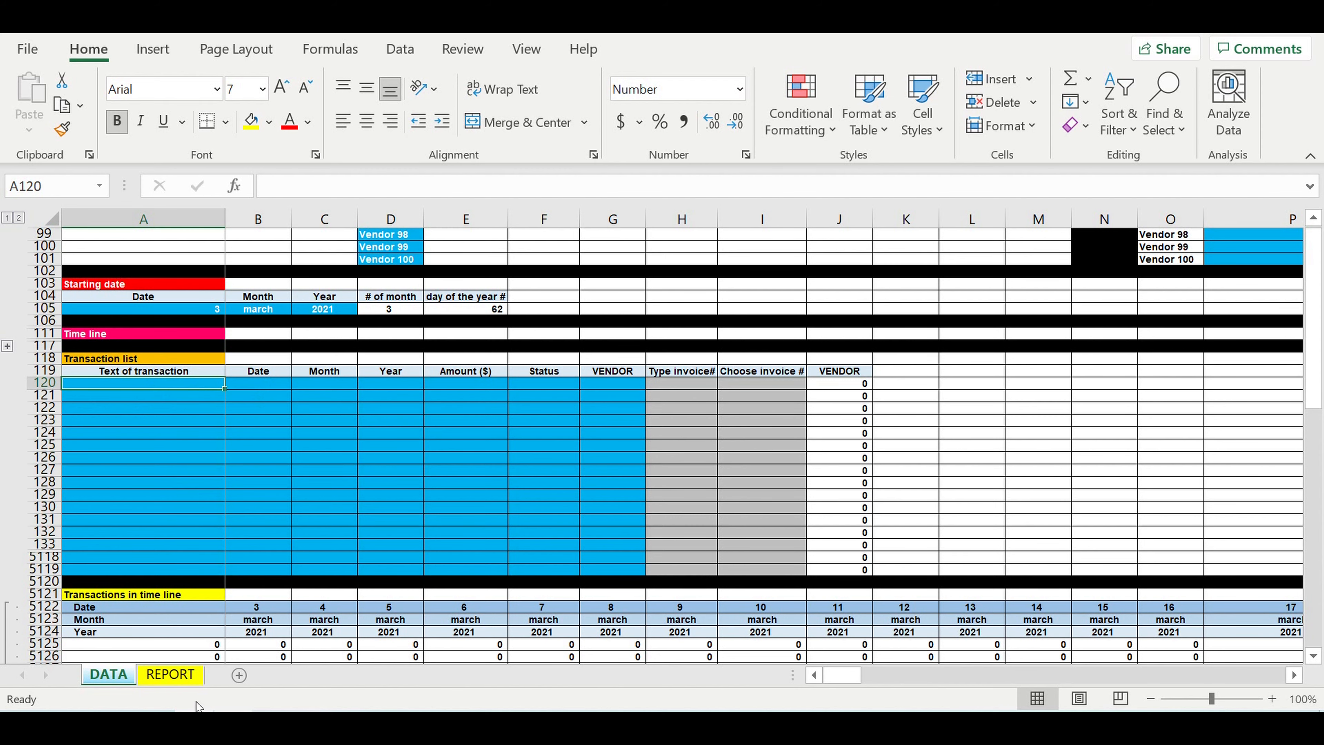
# Inspect the formulas in the invoice #, balance and Vendor columns of the REPORT sheet
pyautogui.click(180, 676)
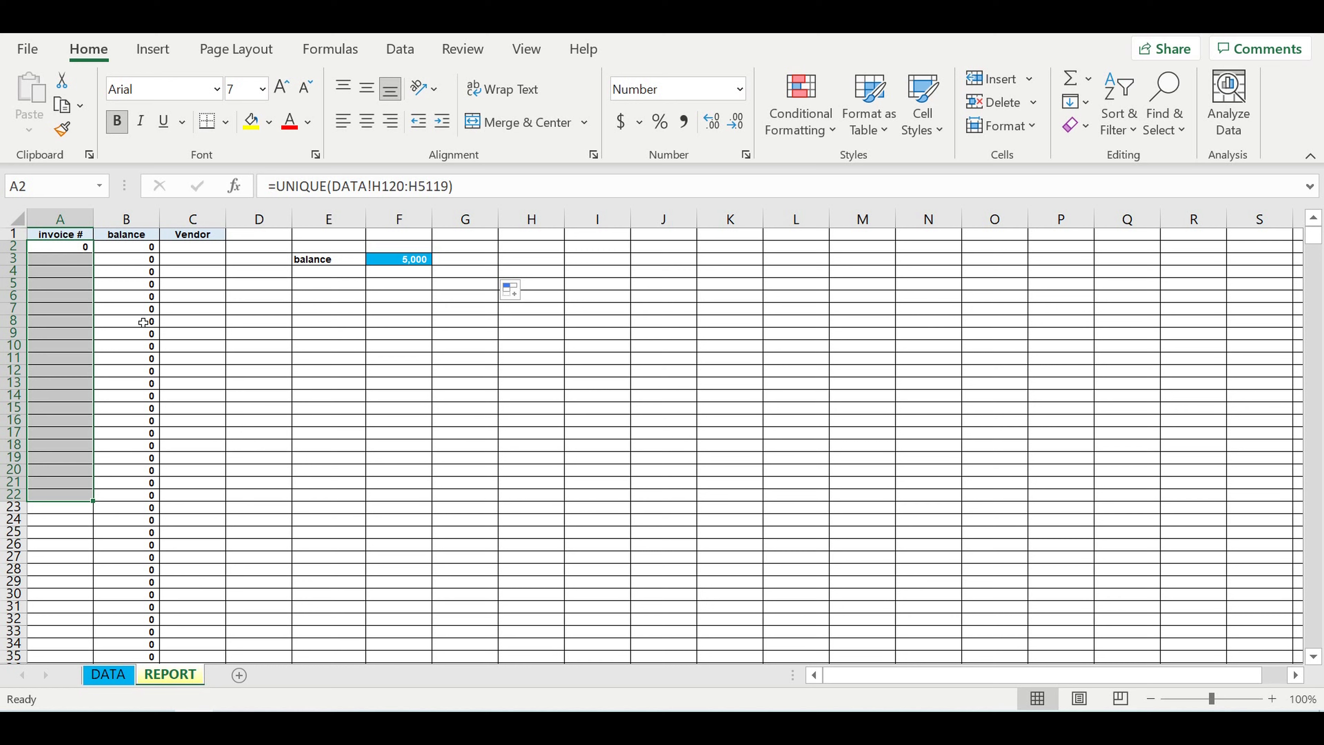
pyautogui.click(134, 313)
pyautogui.moveTo(56, 247); pyautogui.dragTo(58, 469)
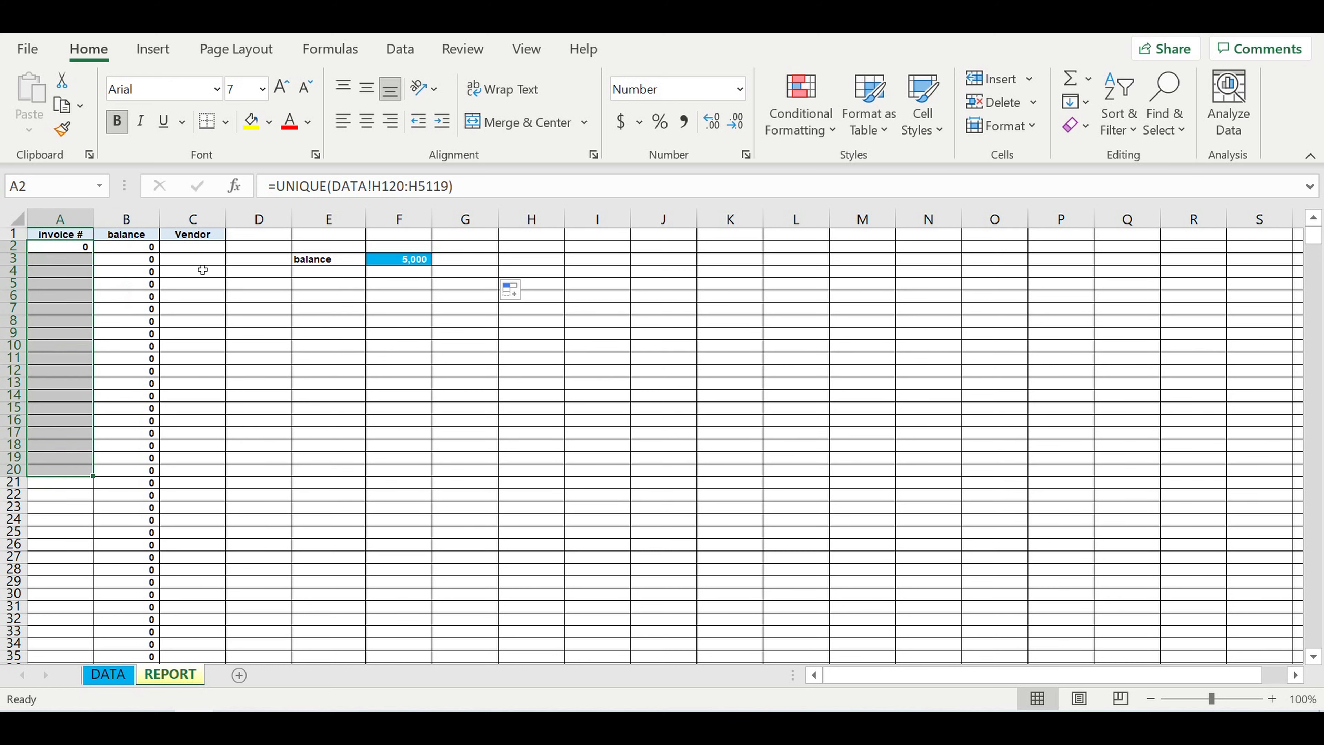
pyautogui.moveTo(127, 248); pyautogui.dragTo(115, 468)
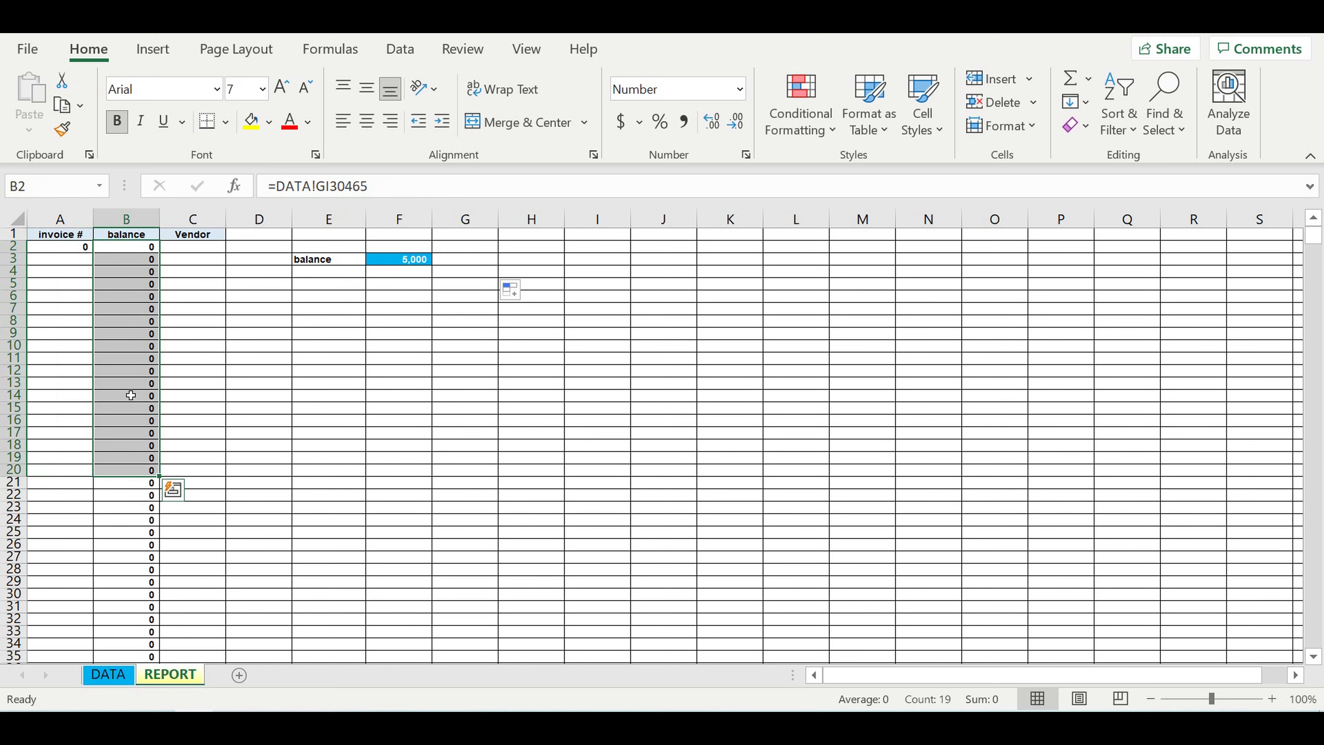
pyautogui.click(202, 246)
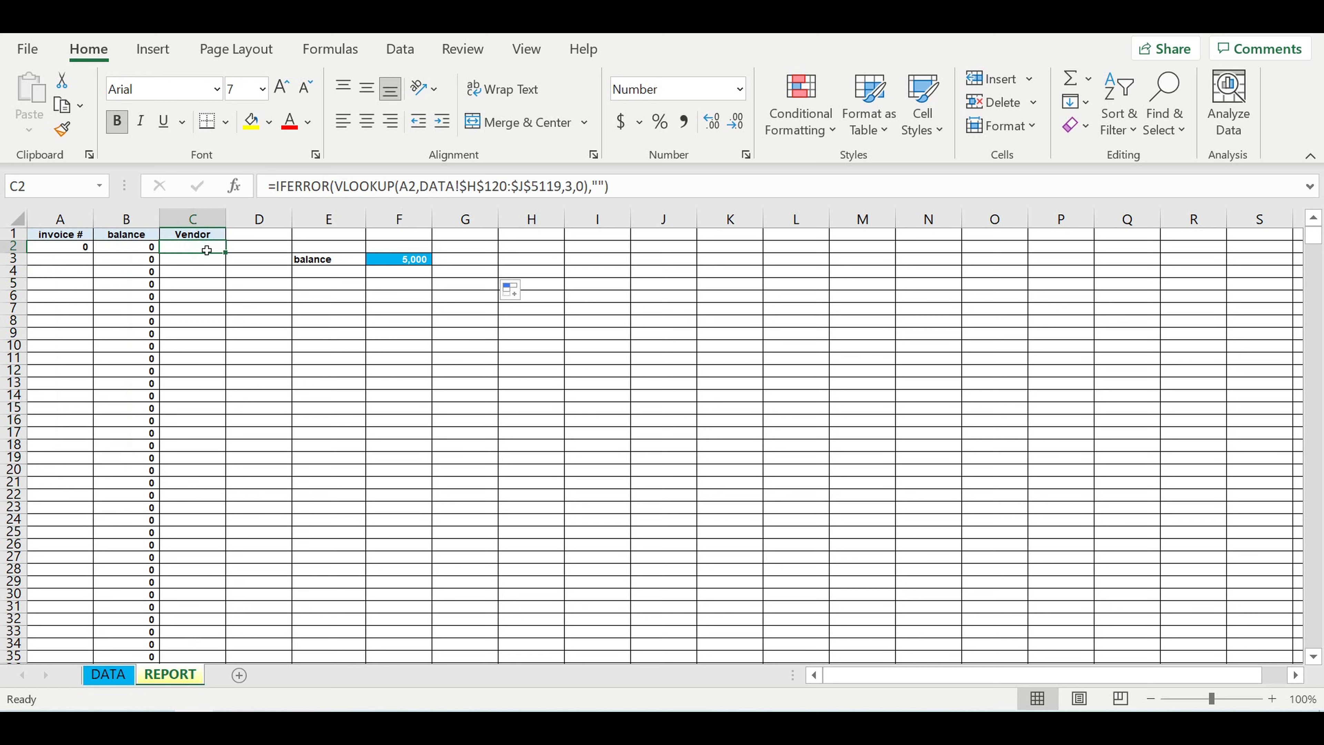
pyautogui.moveTo(207, 250); pyautogui.dragTo(201, 470)
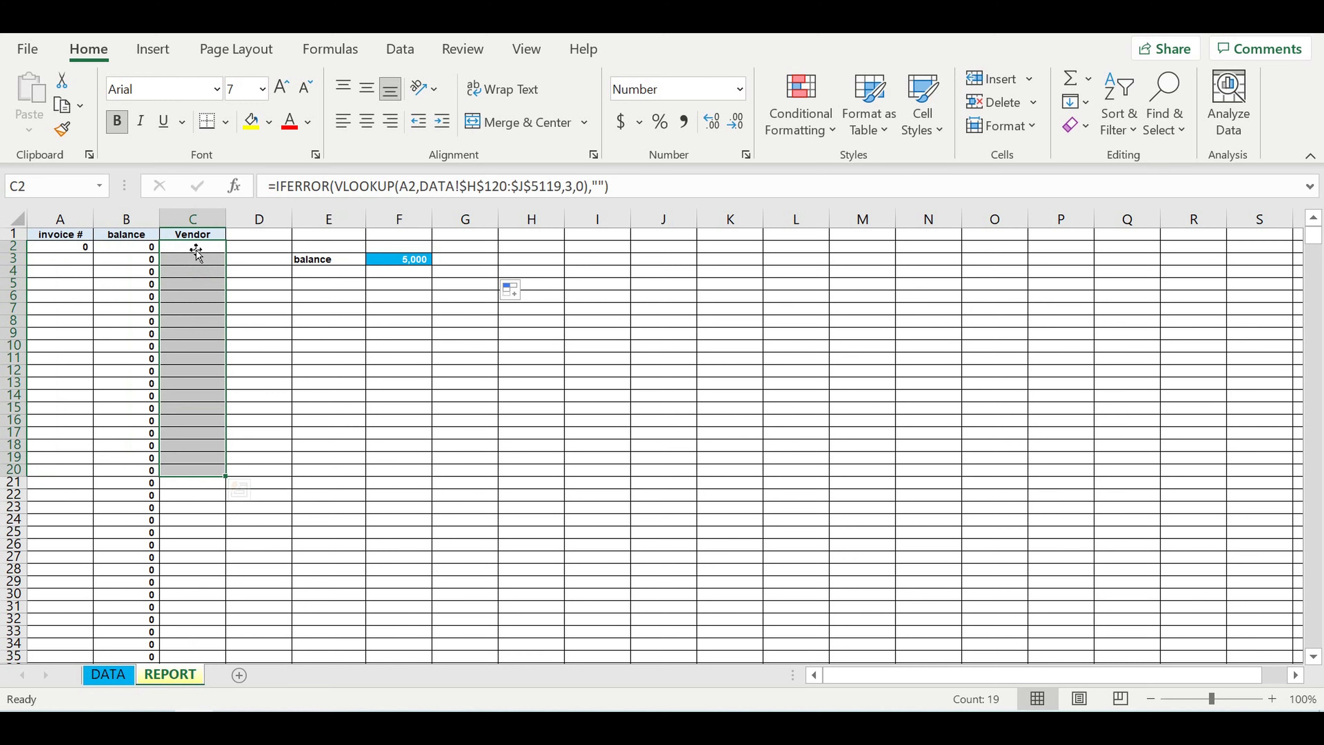
pyautogui.click(129, 253)
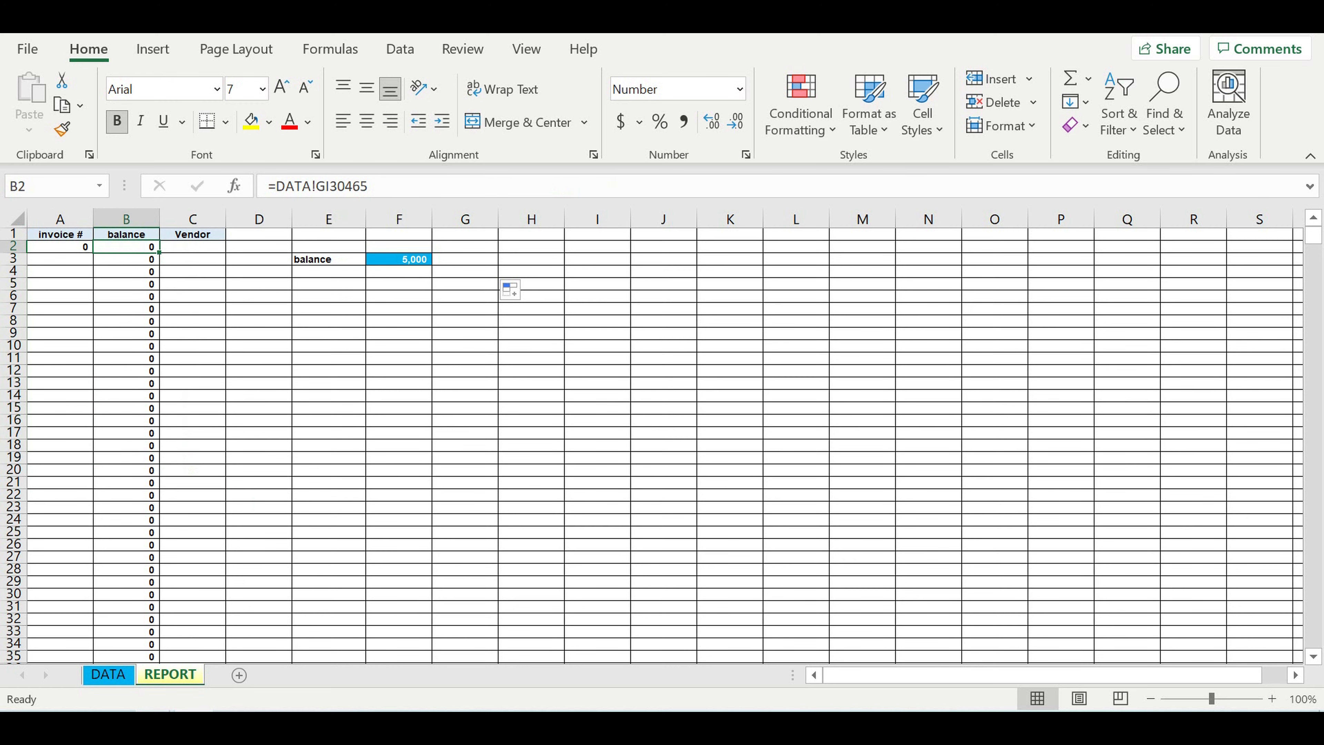
# Enter "sdfsdfdsfsdf" as the text of the first transaction in cell A120 of the DATA sheet
pyautogui.hotkey('ctrl', 'pageup')
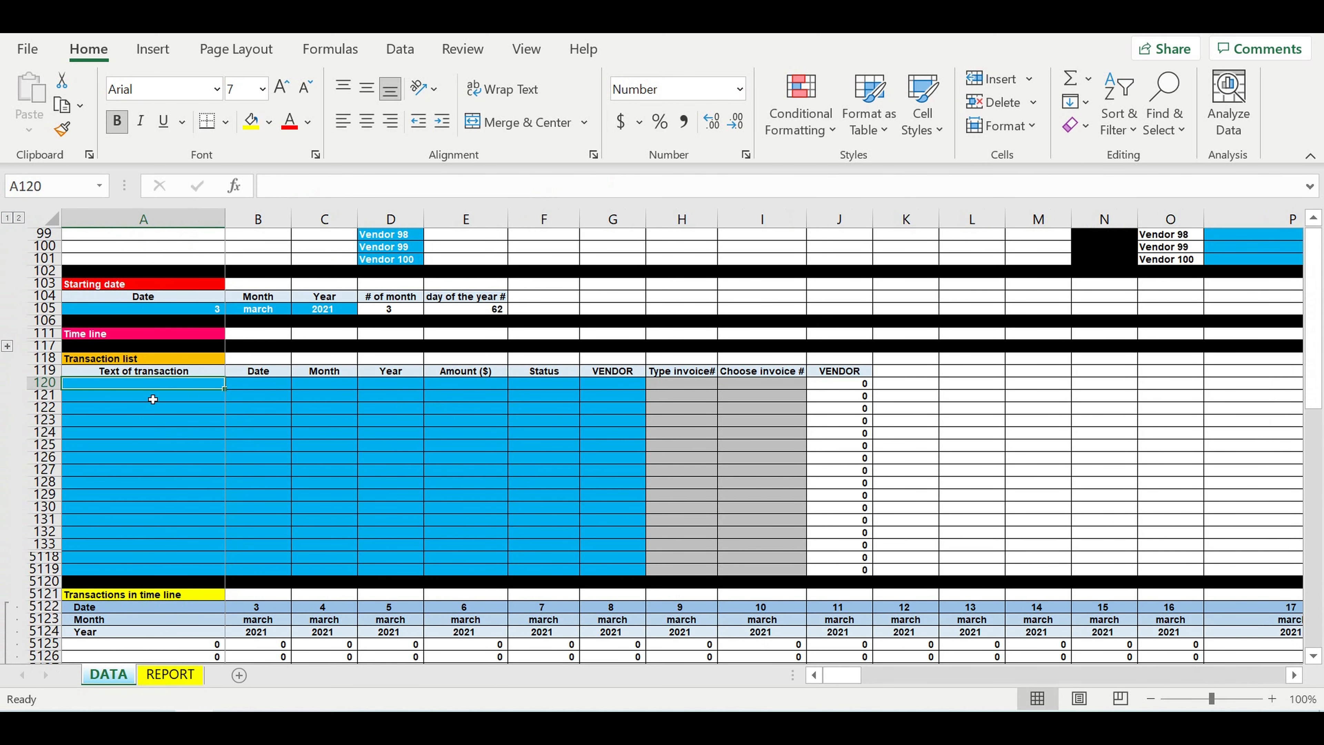
pyautogui.write('sdfsd')
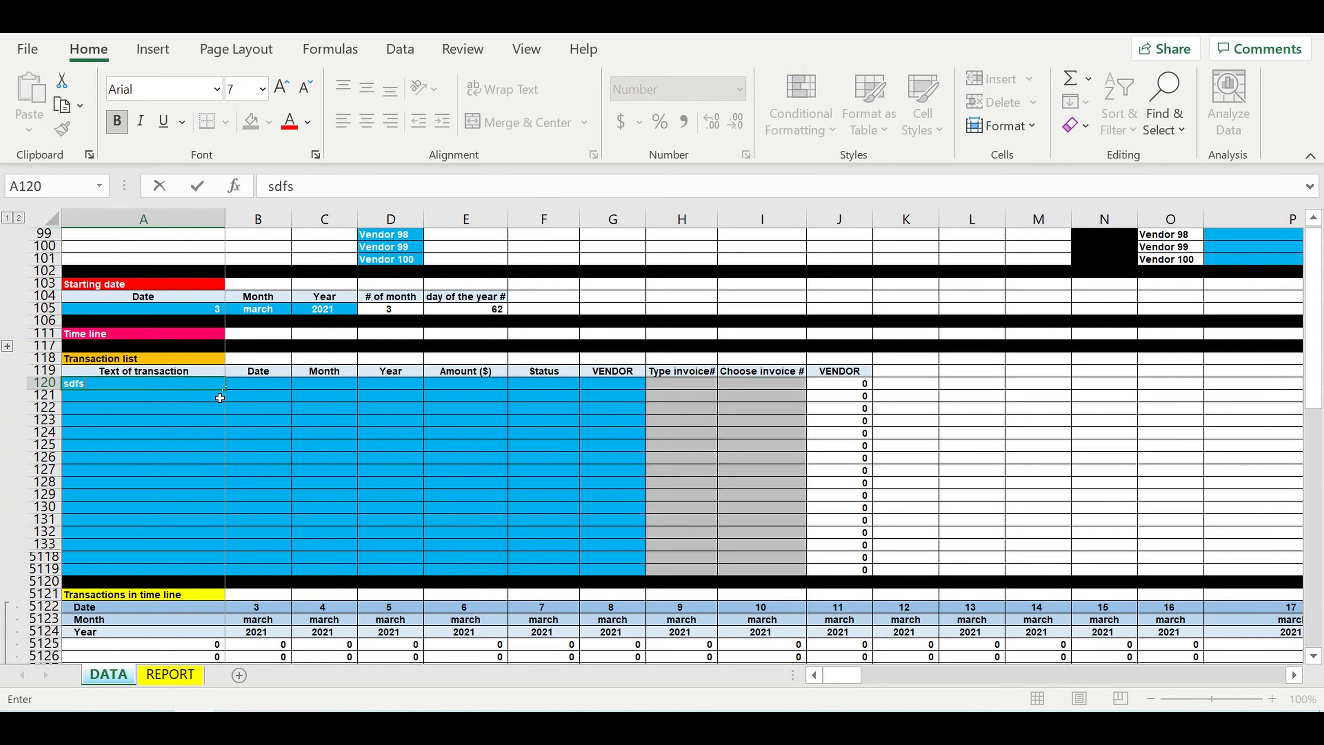
pyautogui.write('fdsfsdf')
pyautogui.click(172, 422)
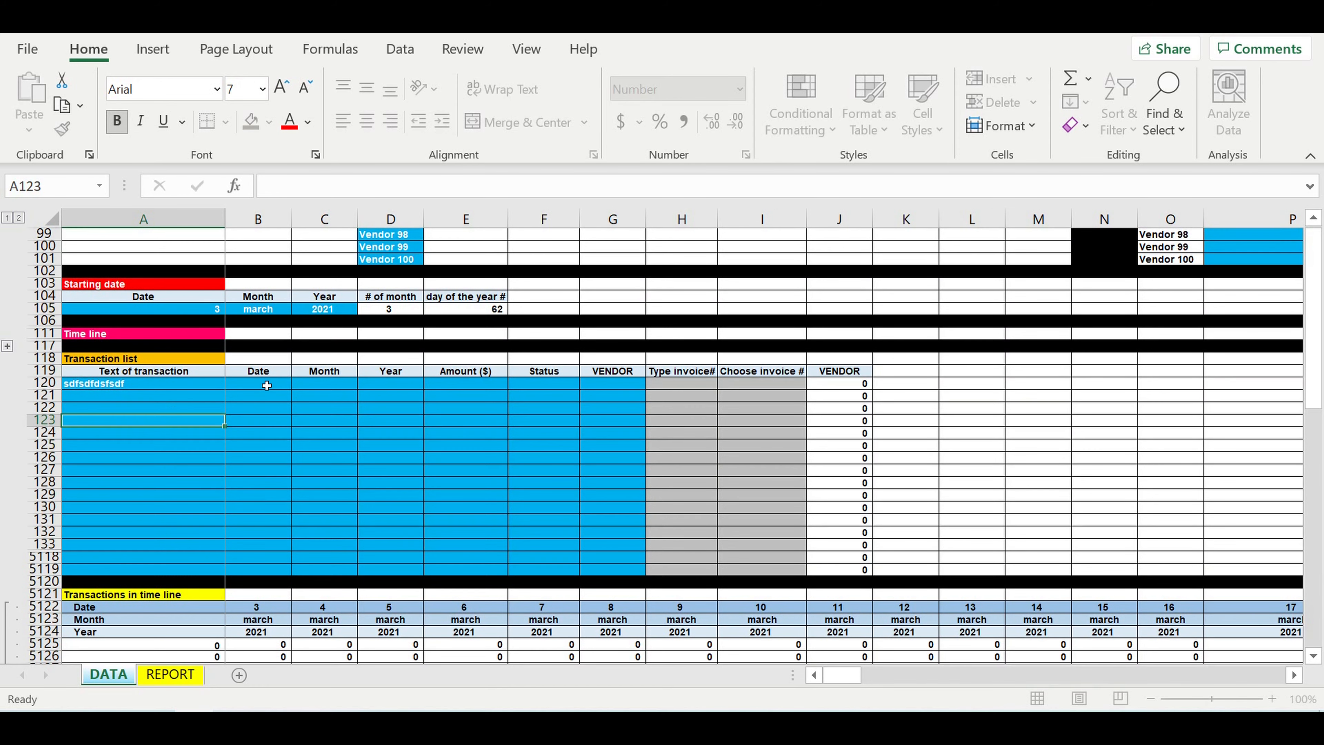
# Set the first transaction's date to 4, its month to march and its year to 2021
pyautogui.click(263, 385)
pyautogui.click(297, 384)
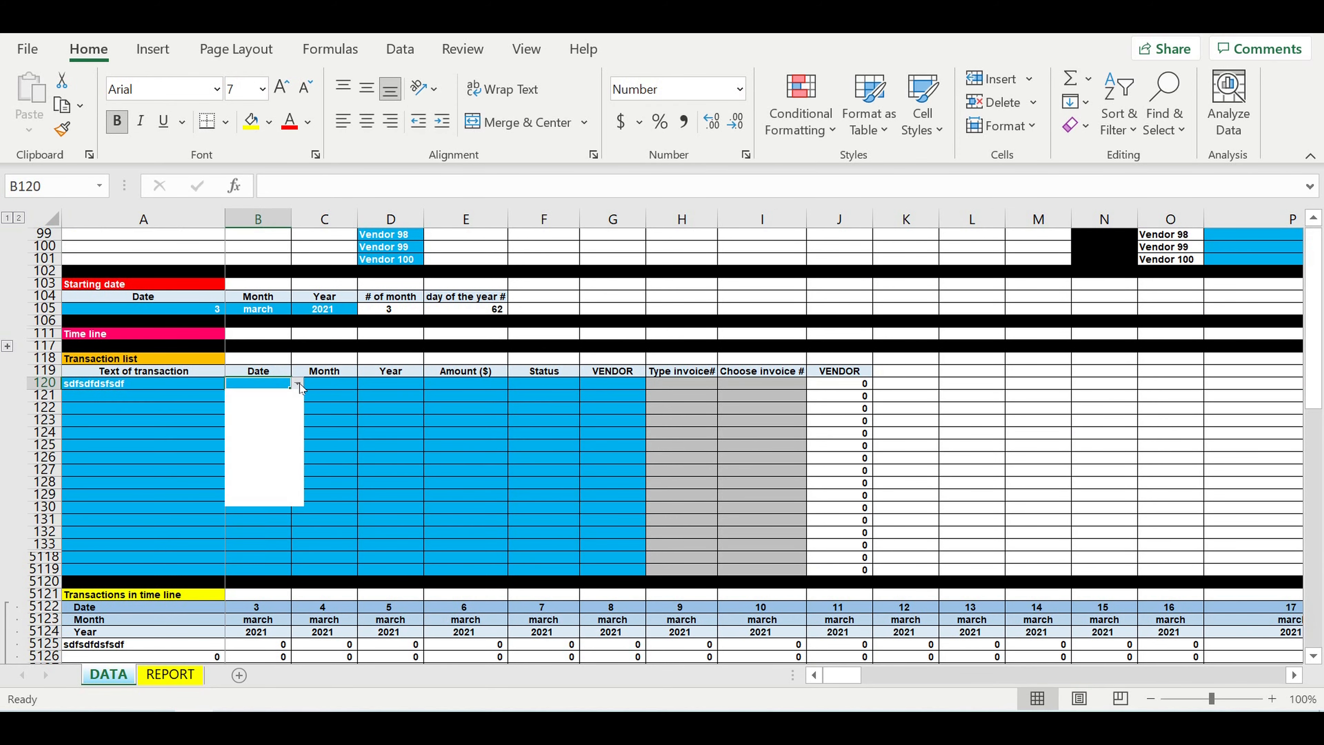
pyautogui.click(237, 441)
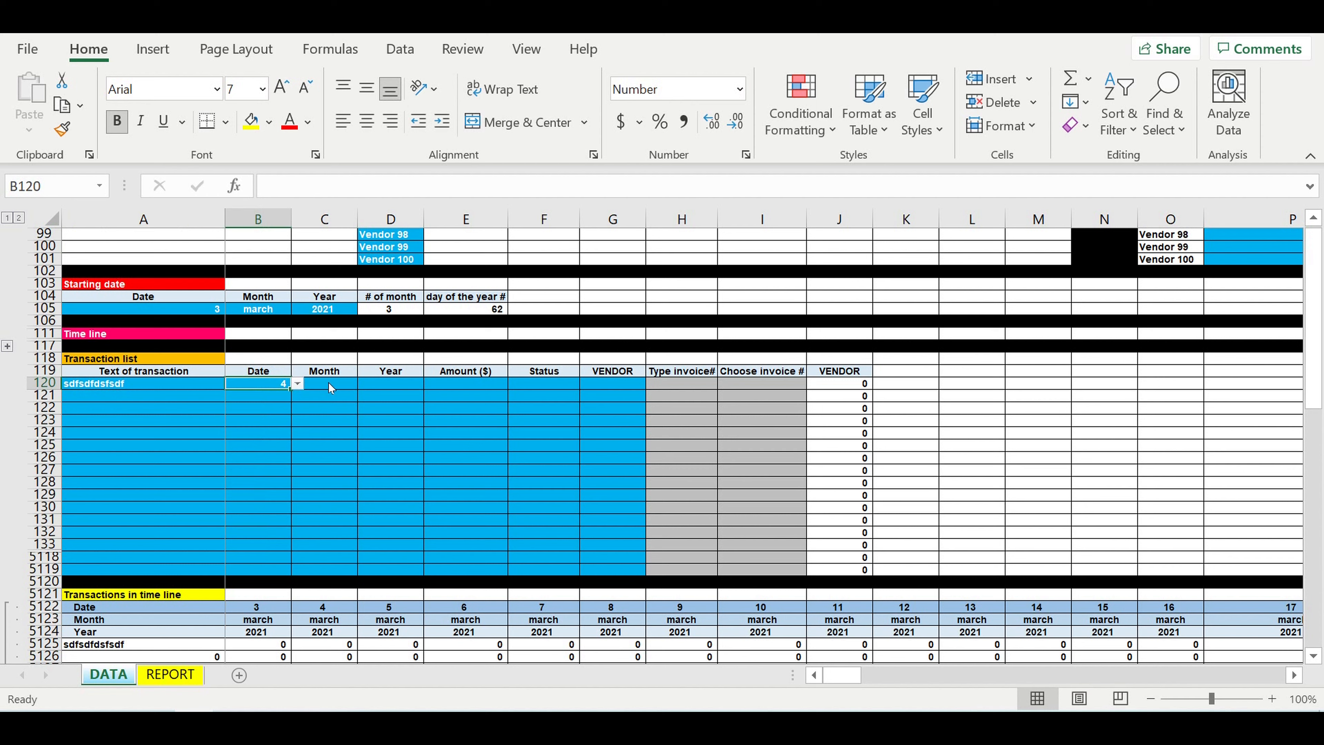
pyautogui.click(341, 390)
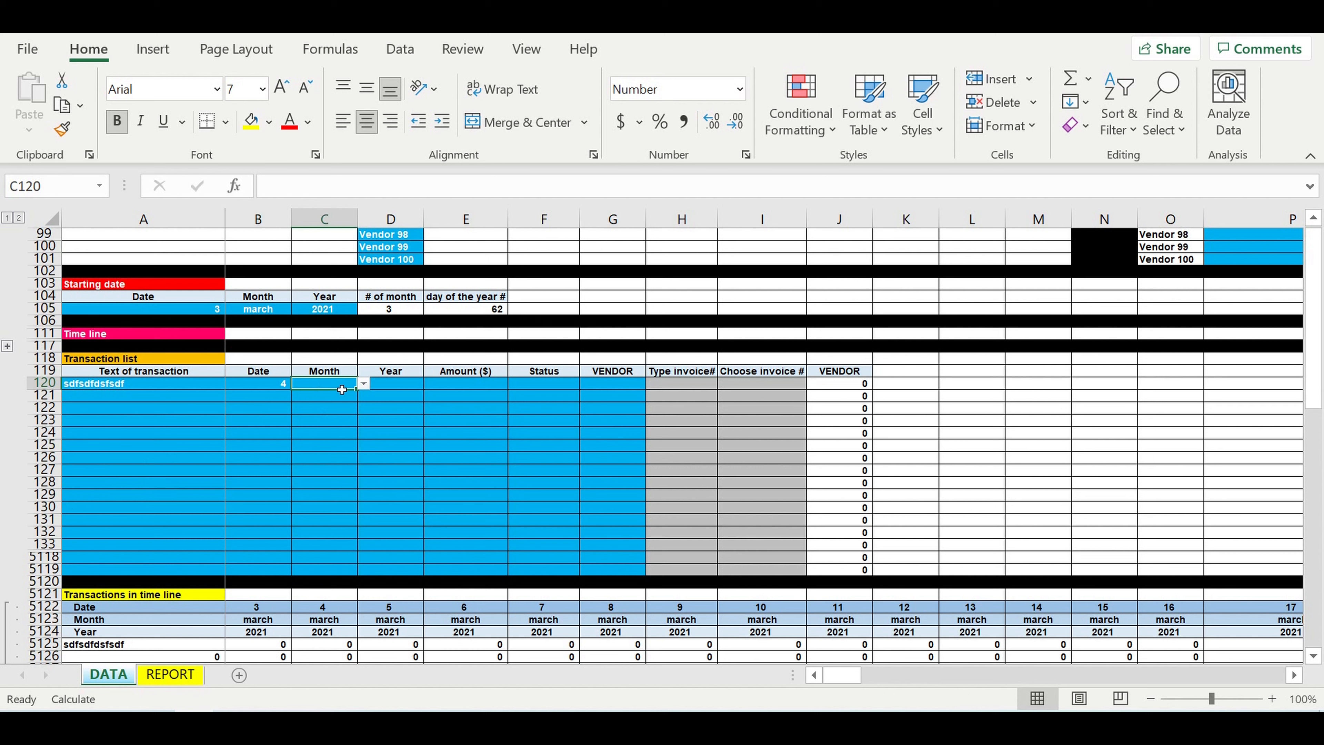
pyautogui.click(363, 383)
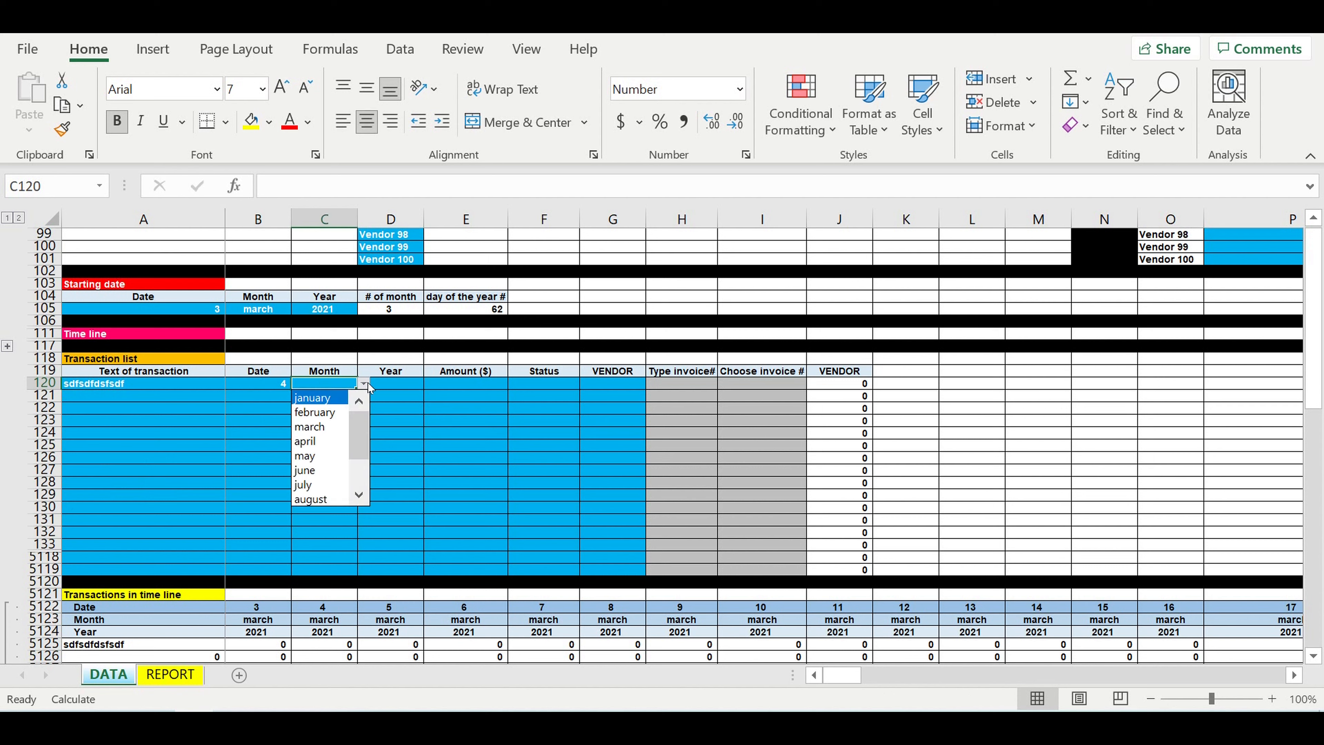
pyautogui.click(319, 428)
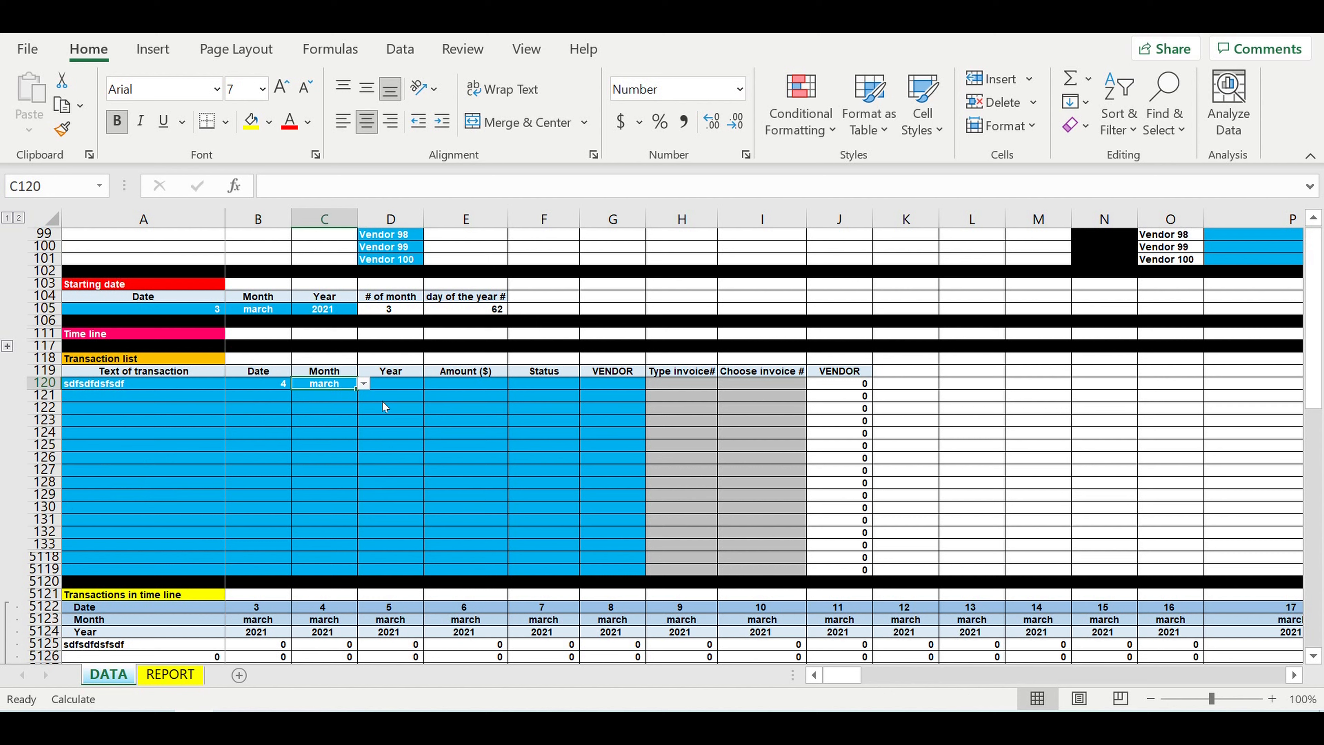
pyautogui.click(420, 388)
pyautogui.click(429, 384)
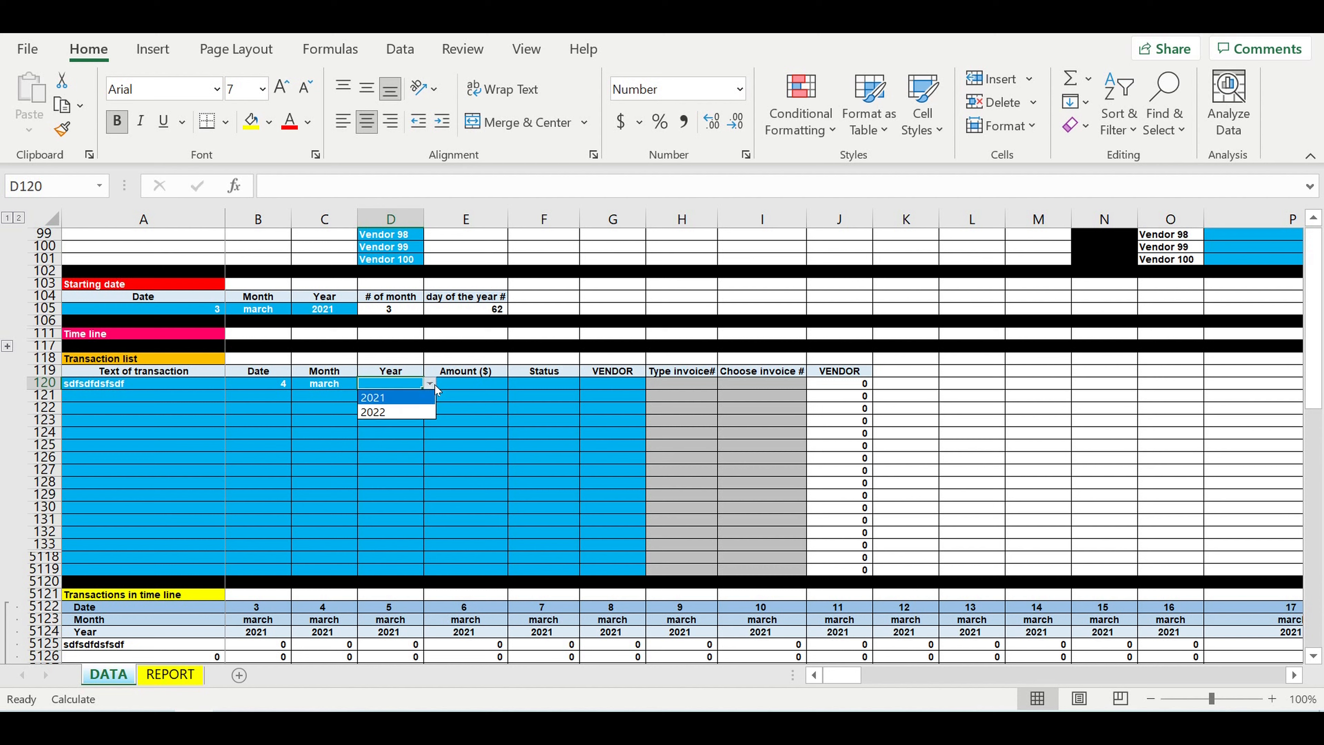
pyautogui.click(398, 398)
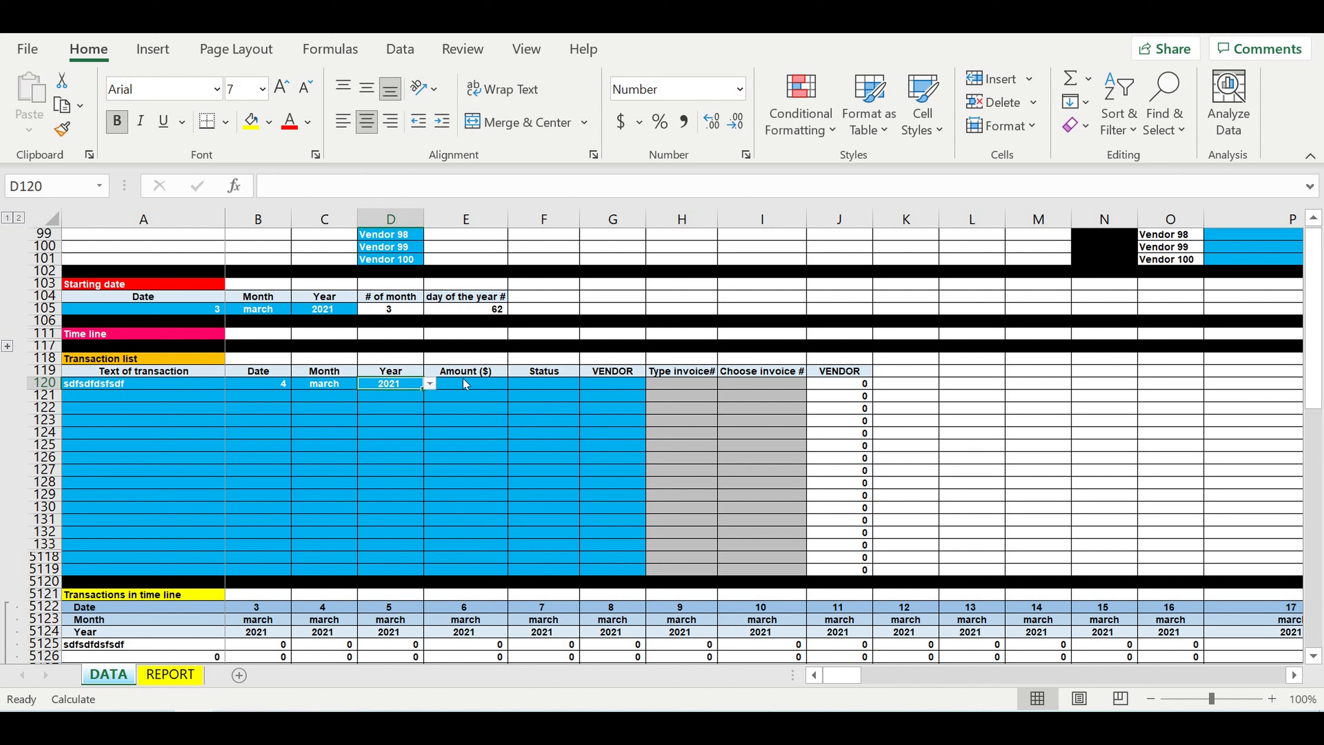
# Enter 3400 as the first transaction's amount in cell E120
pyautogui.click(504, 387)
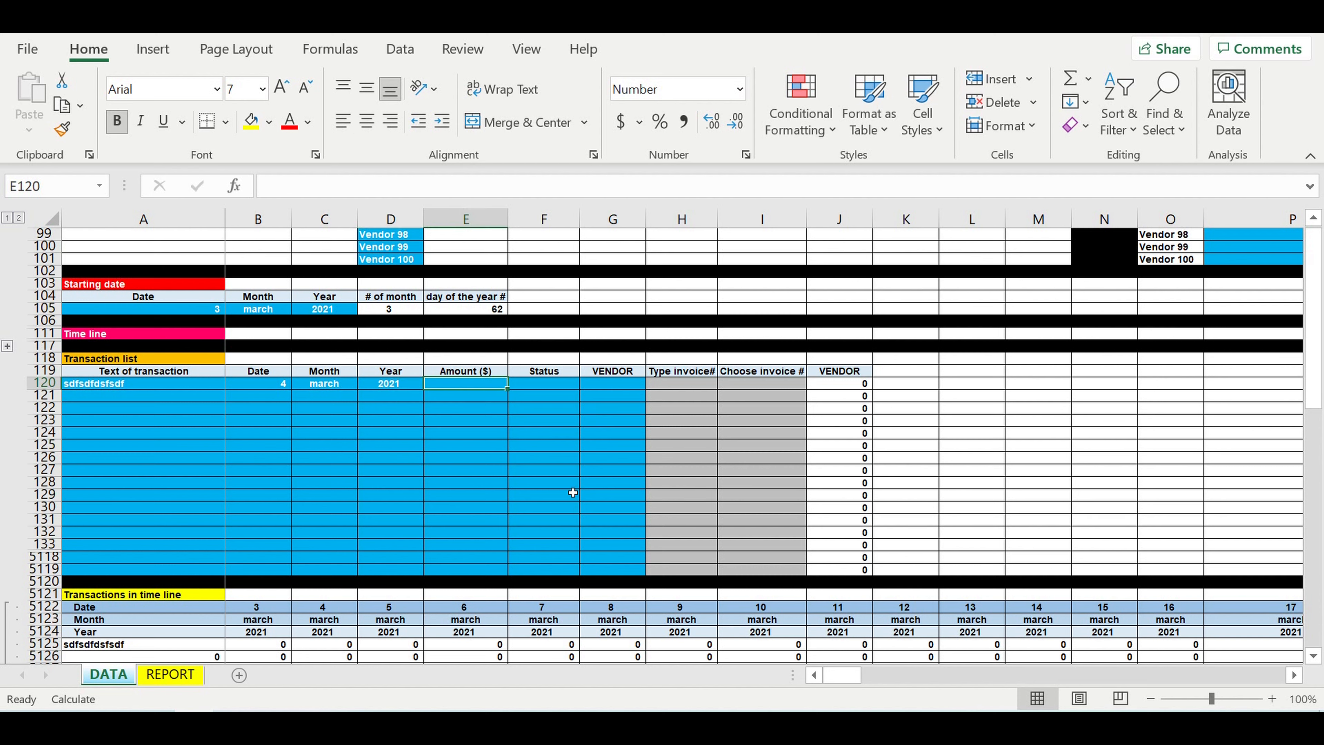
pyautogui.write('3400')
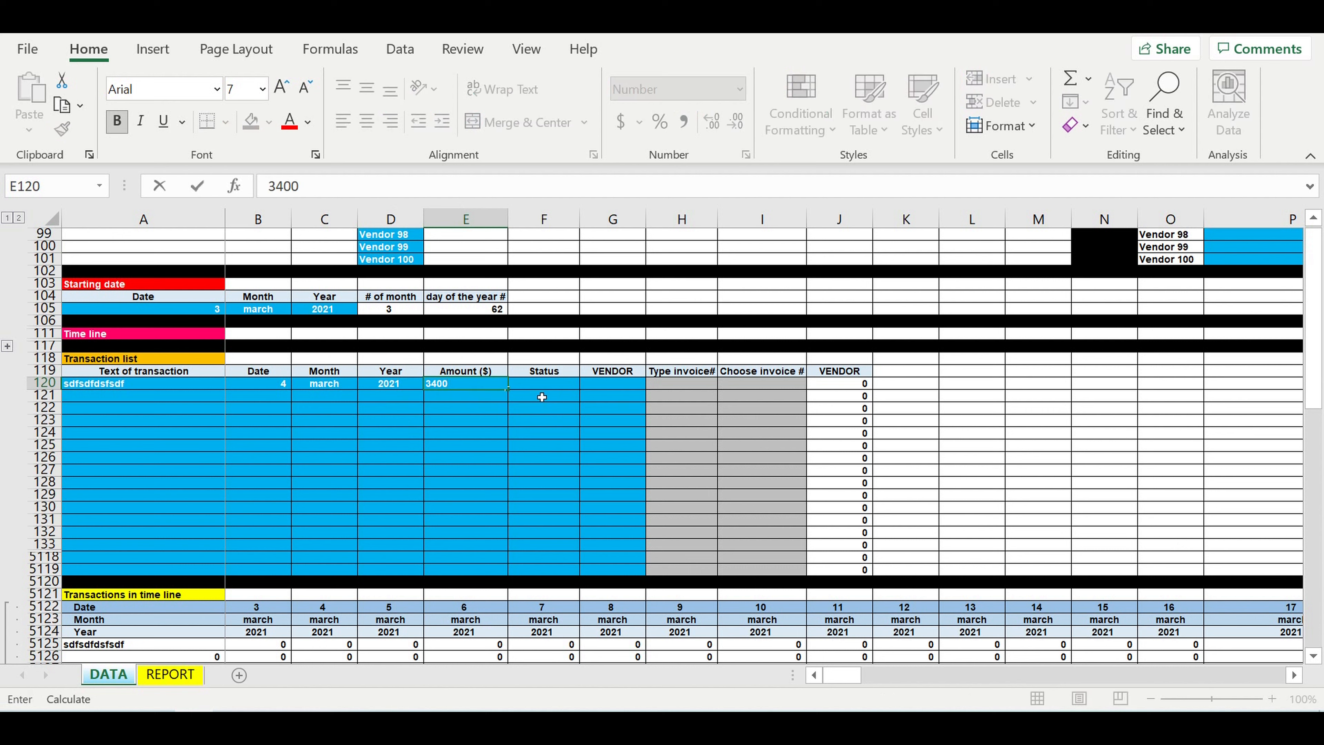
pyautogui.click(542, 389)
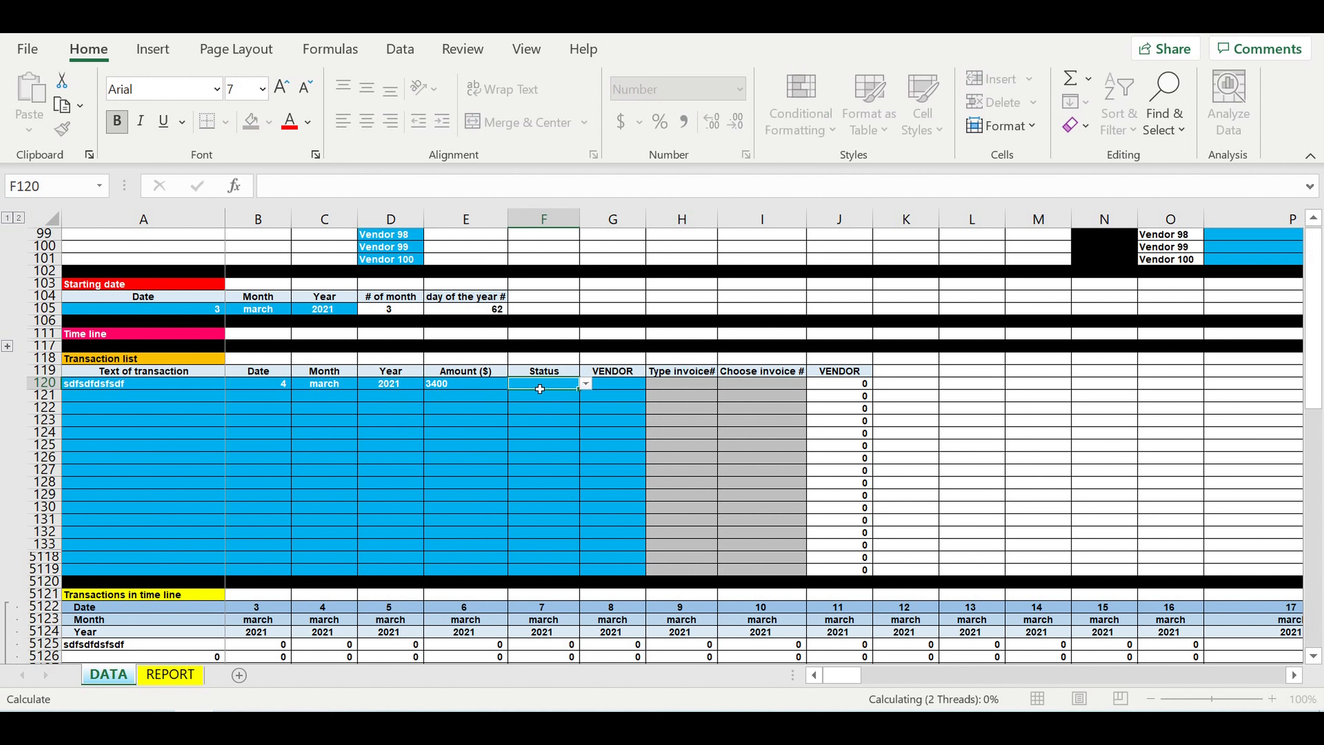
# Set the first transaction's status to INVOICE and its vendor to Vendor 4
pyautogui.click(584, 385)
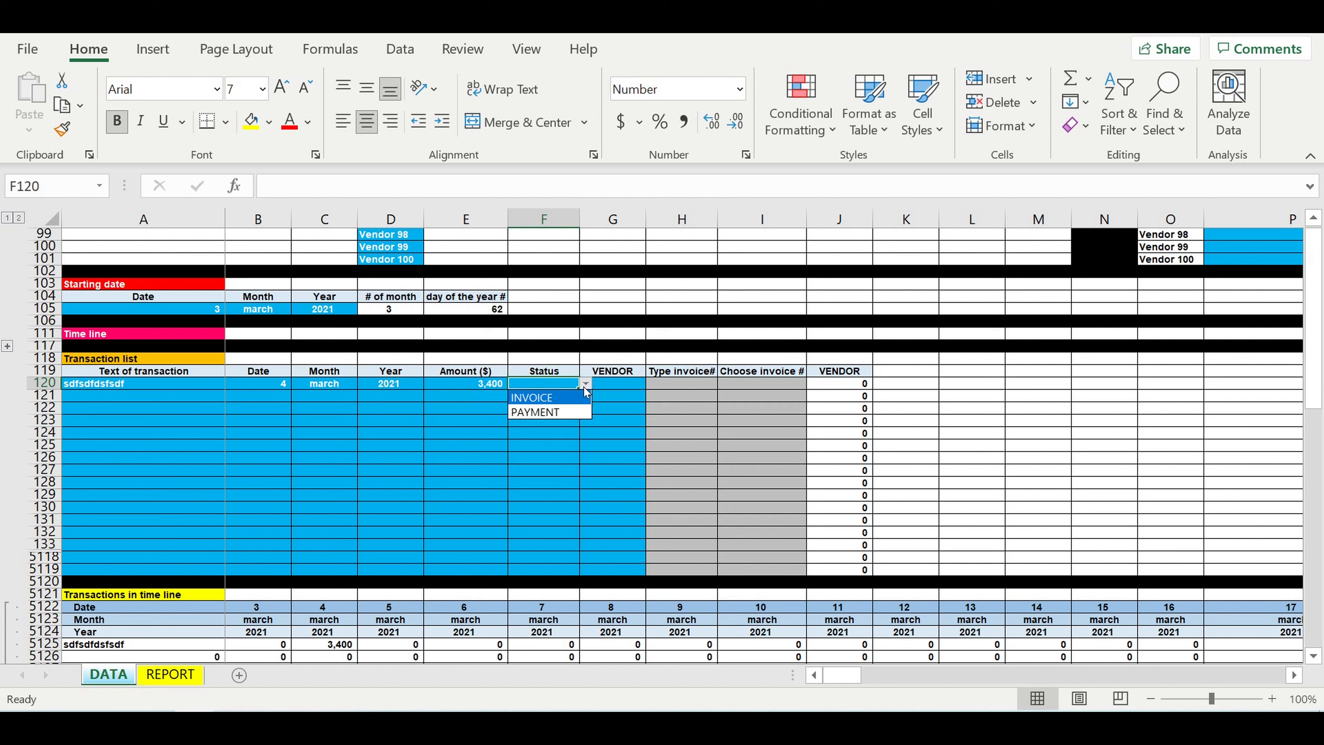
pyautogui.click(558, 397)
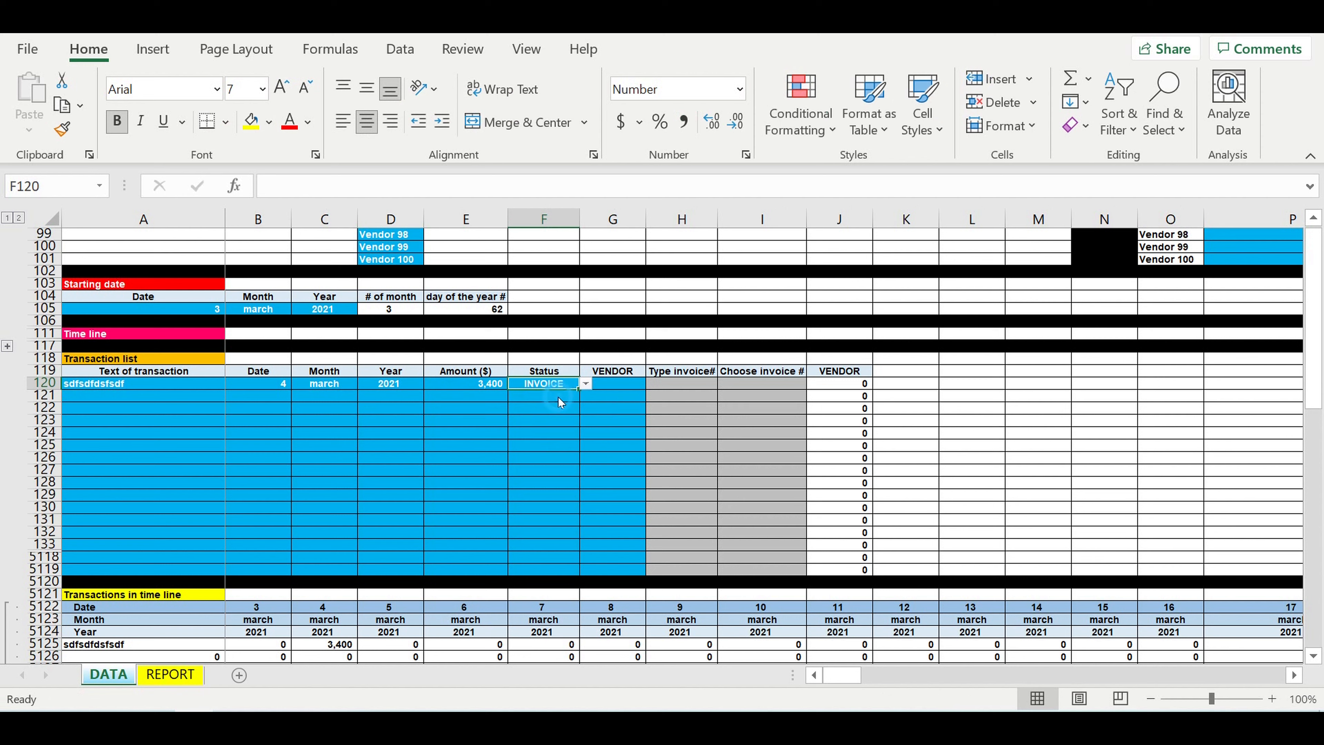
pyautogui.click(613, 386)
pyautogui.click(652, 383)
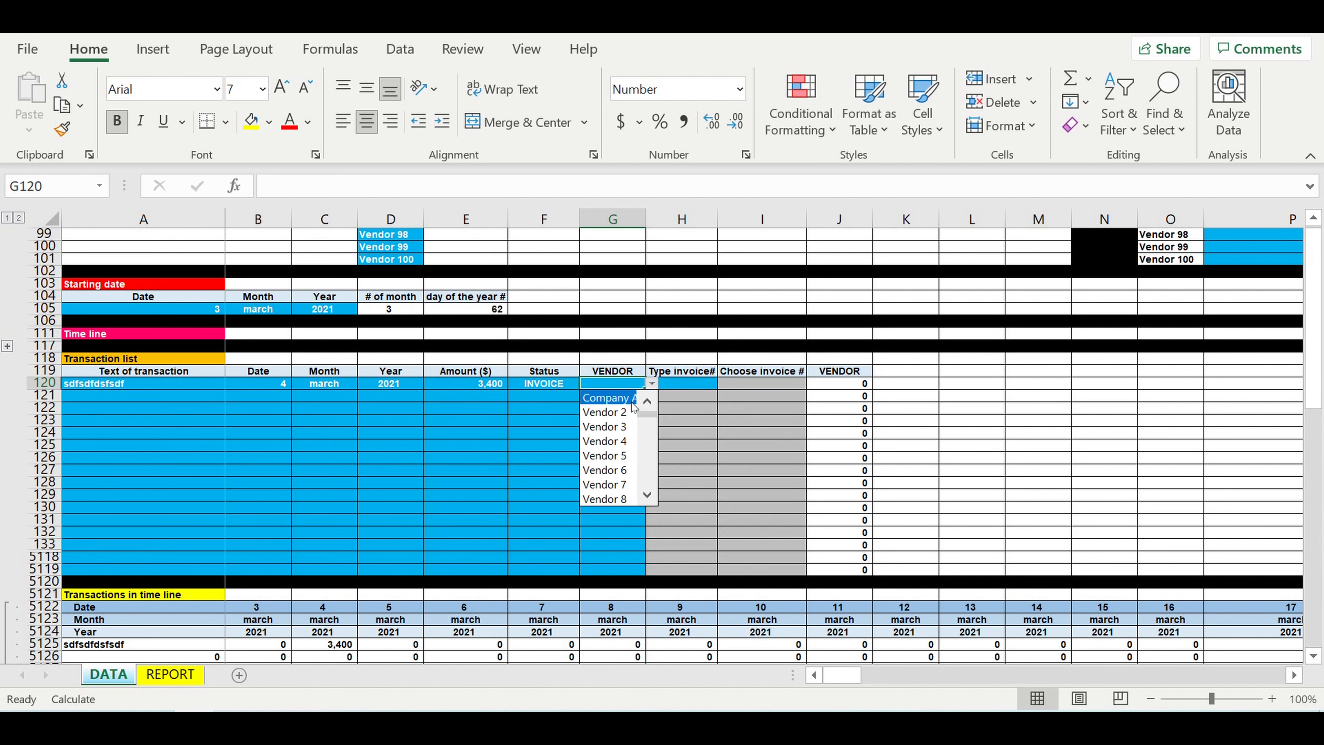
pyautogui.click(616, 441)
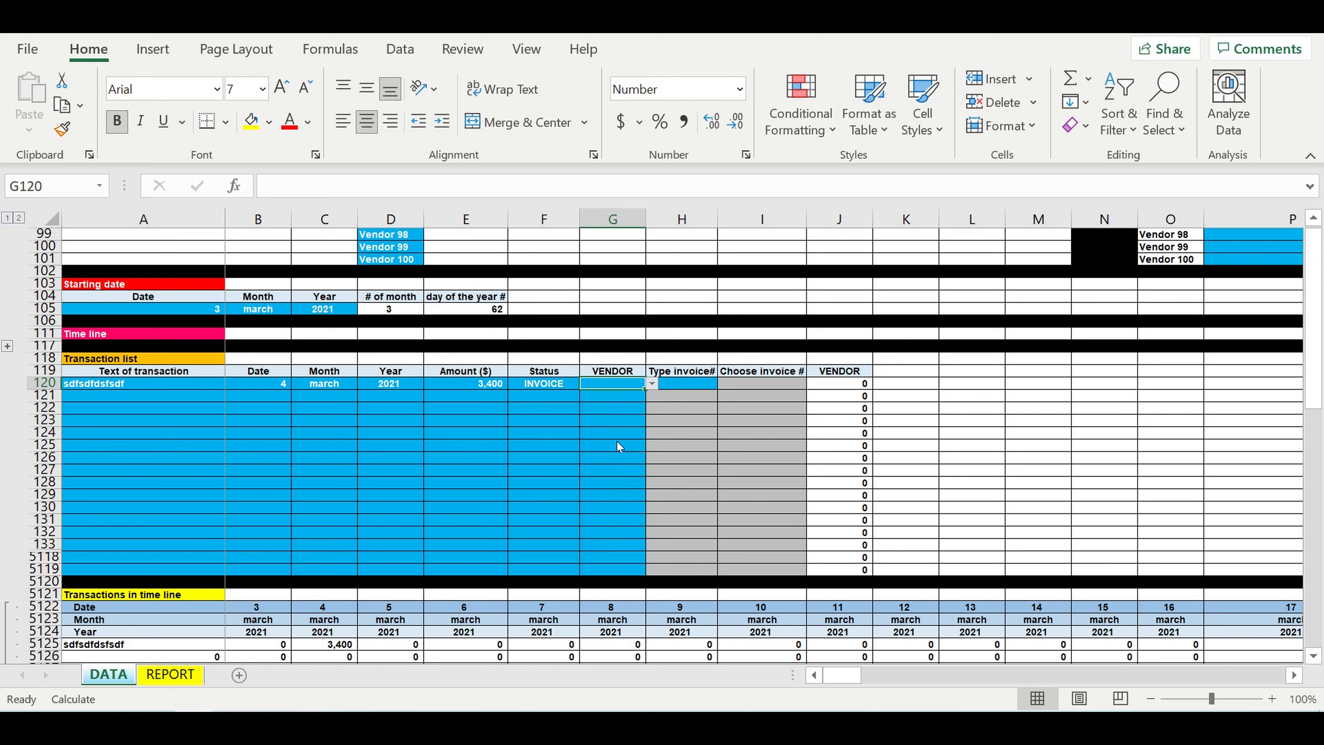
# Enter "#230000hgf" as the first transaction's invoice number in cell H120
pyautogui.click(685, 384)
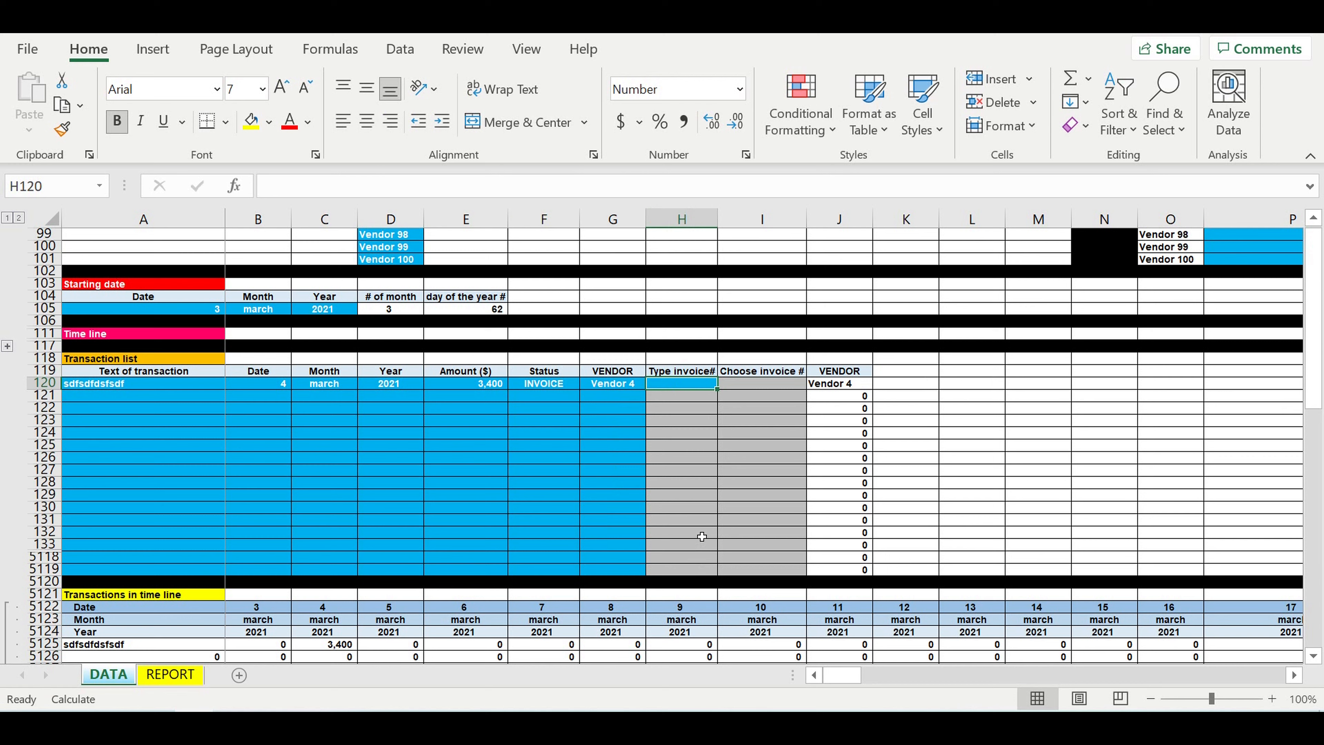
pyautogui.write('#230000')
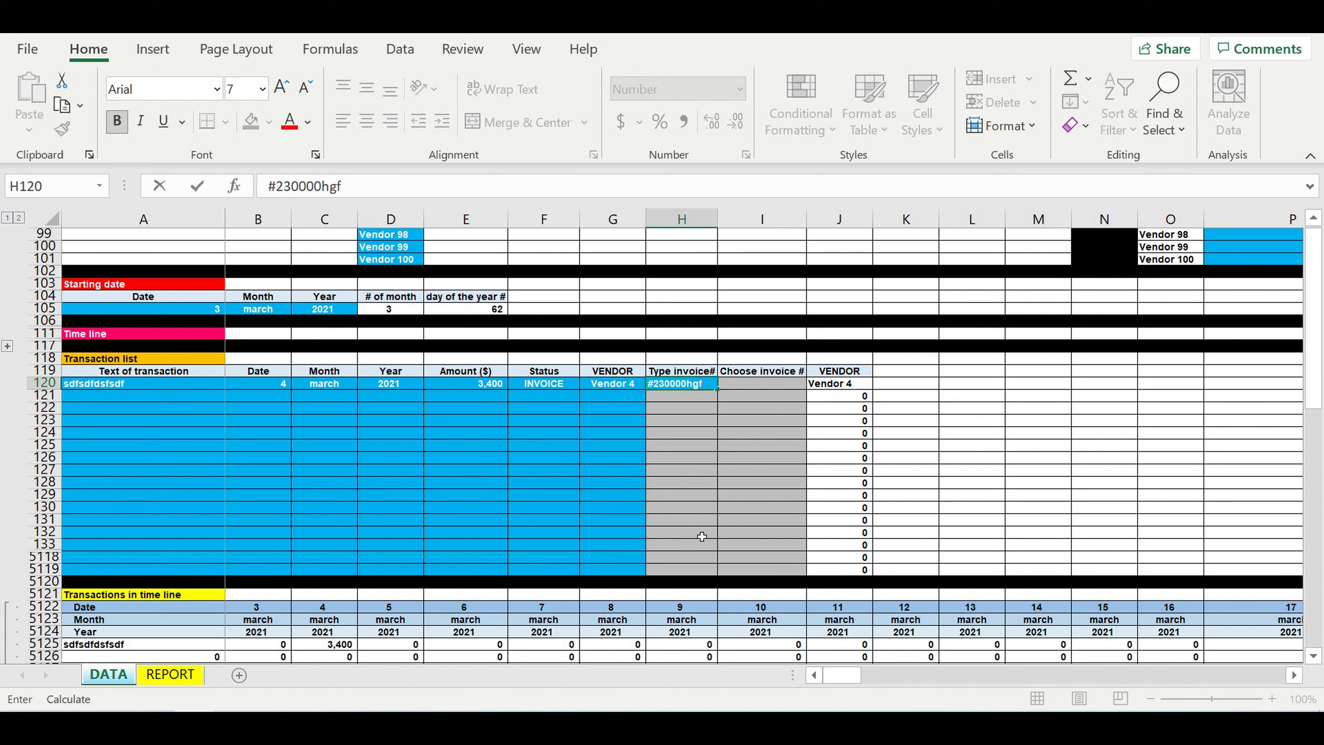
pyautogui.write('hgf')
# Set the balance threshold in cell F3 of the REPORT sheet to 2000 and check the first invoice's balance cell
pyautogui.click(170, 675)
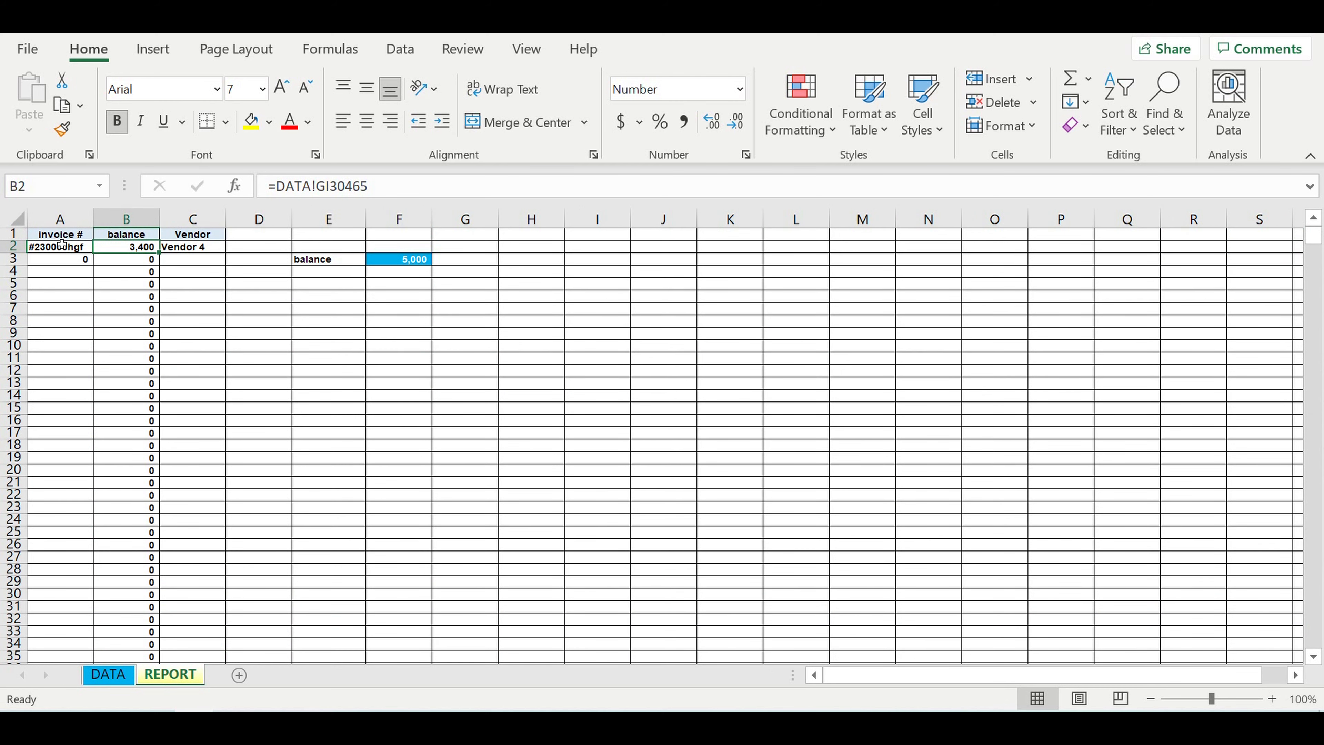
pyautogui.click(415, 264)
pyautogui.write('200')
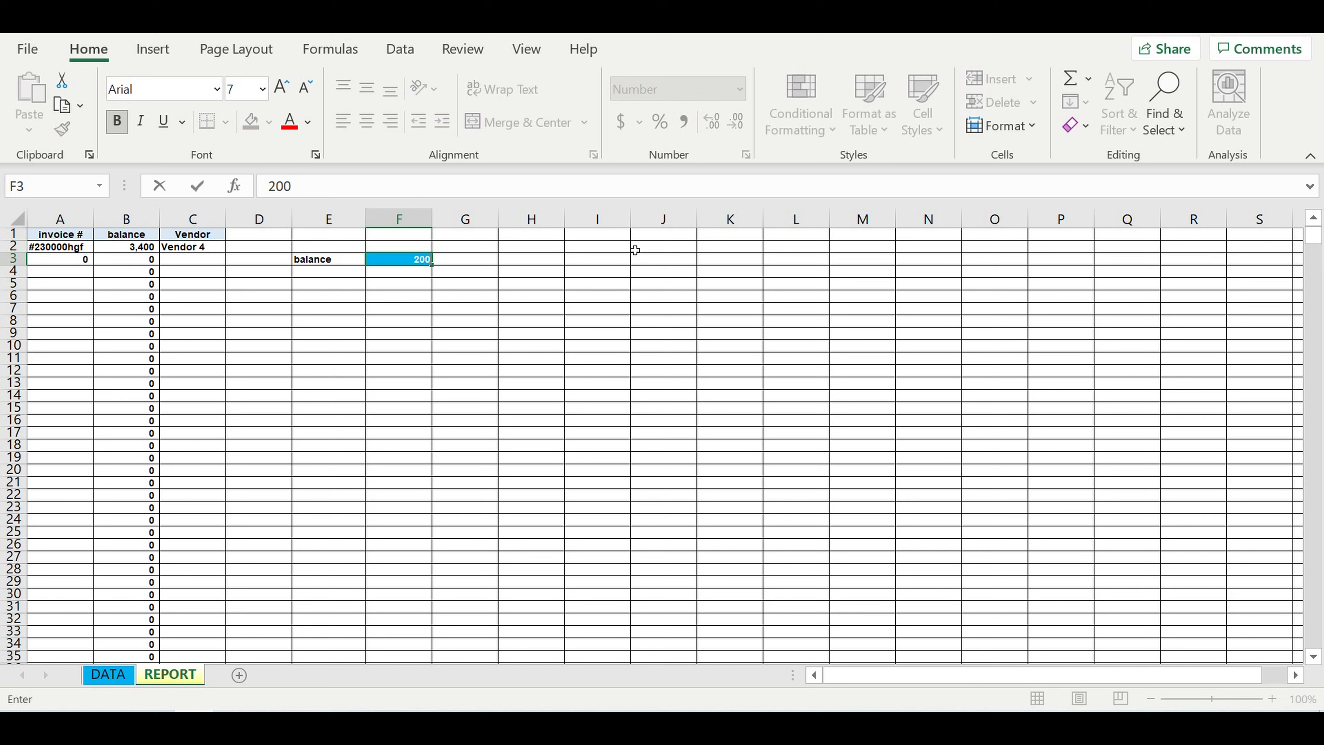
pyautogui.write('0')
pyautogui.press('Return')
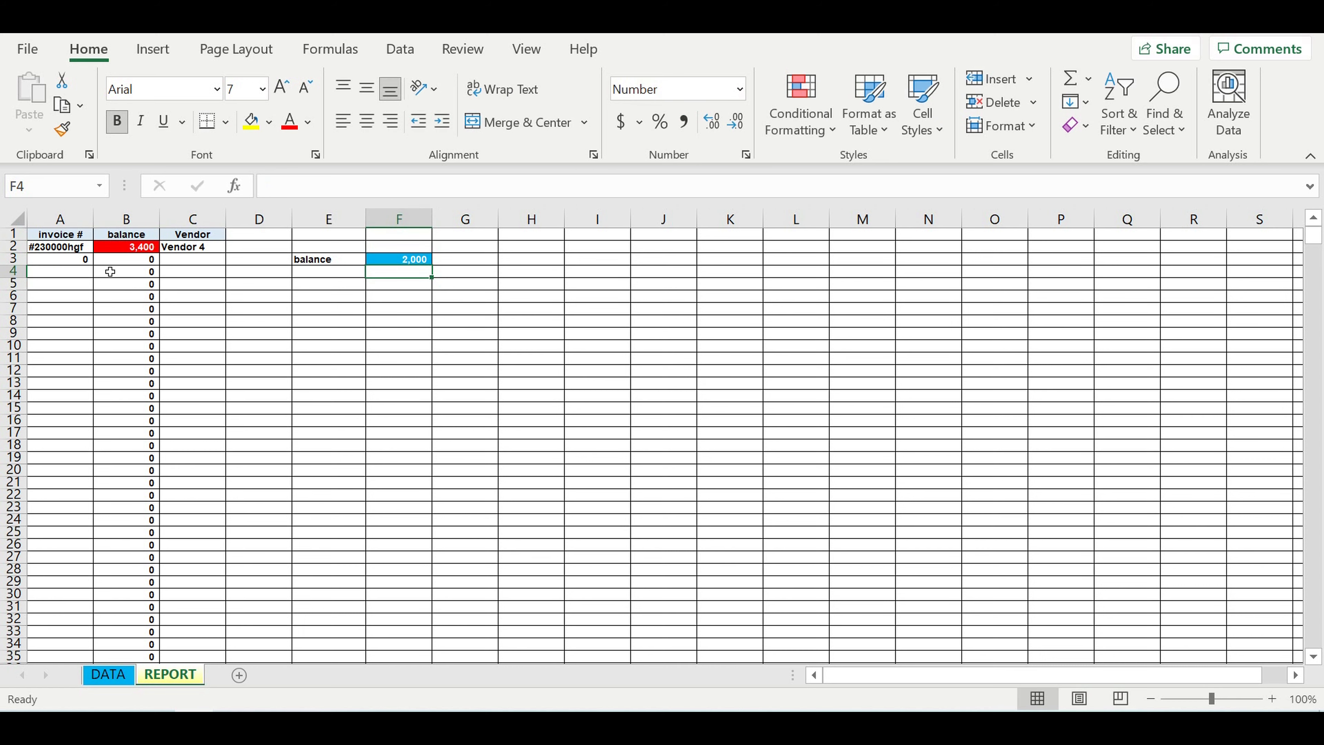
pyautogui.click(137, 249)
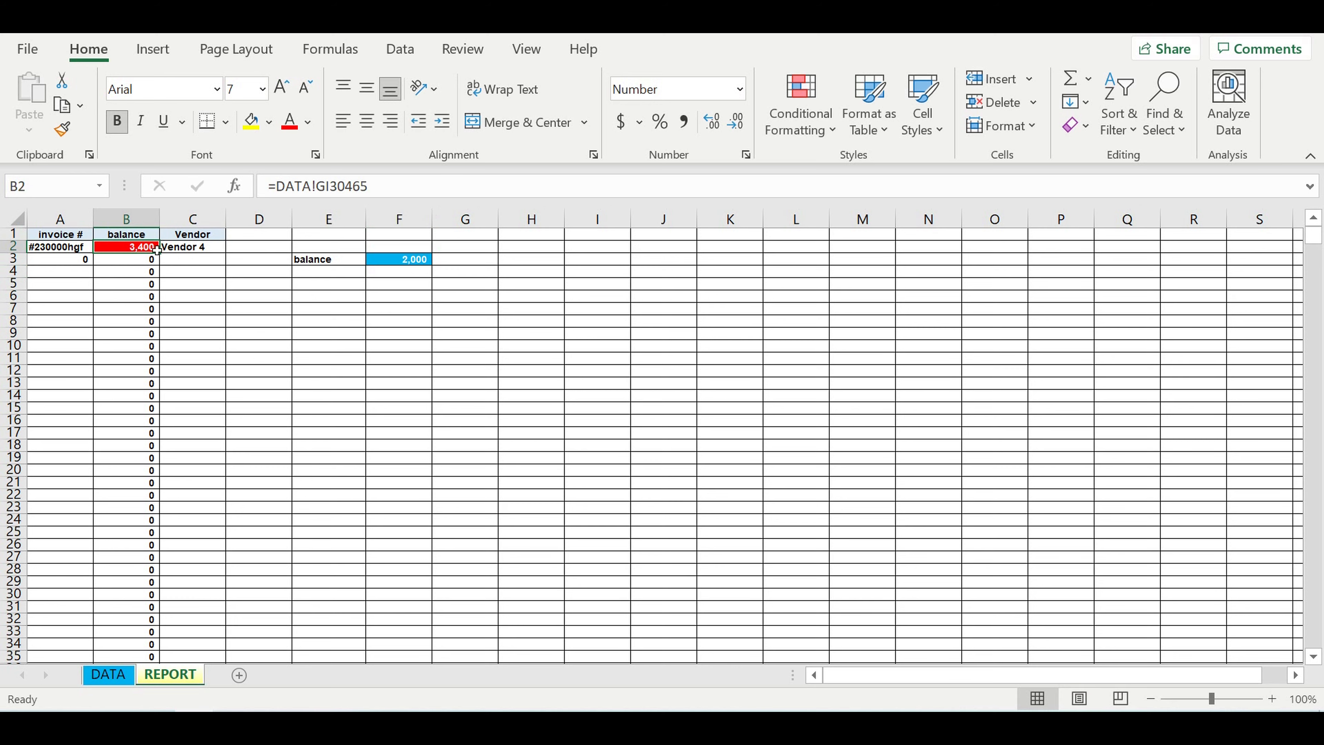
# Inspect Vendor 4's debt at the end of the period in the vendor table of the DATA sheet
pyautogui.click(118, 671)
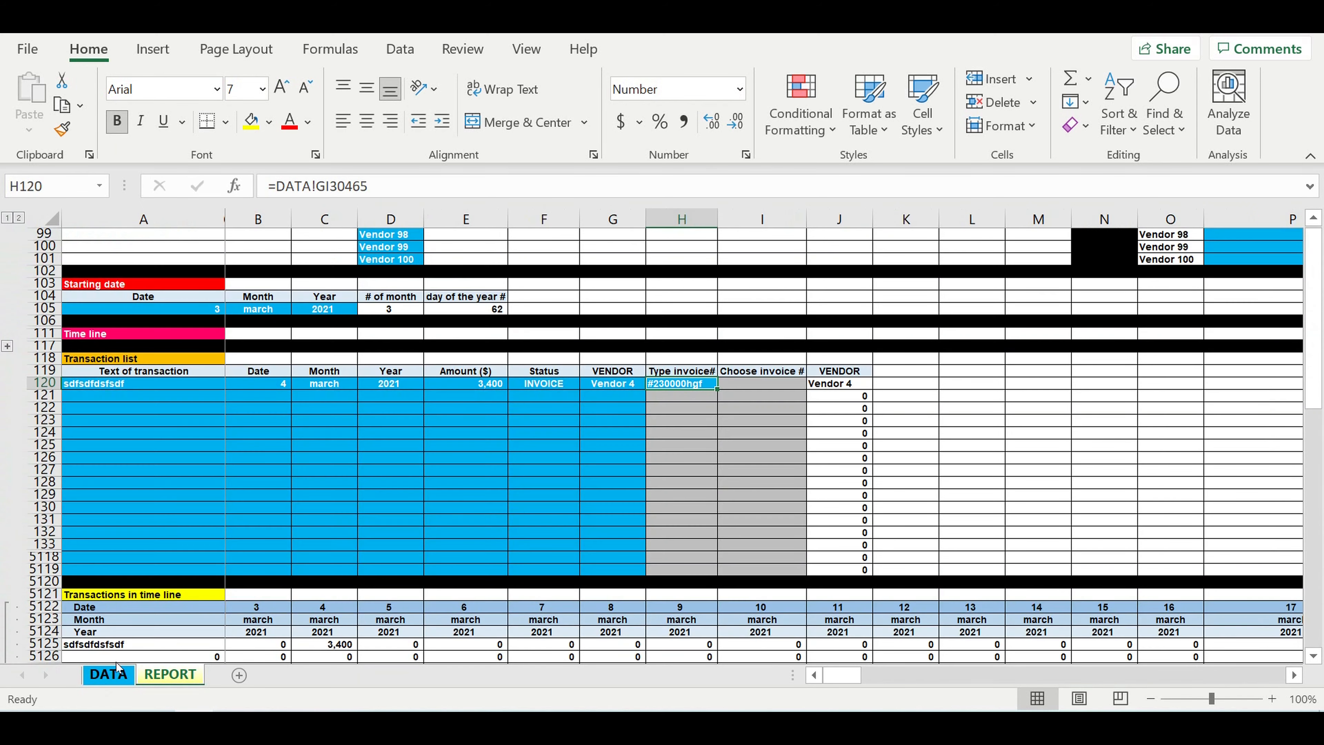
pyautogui.scroll(20, 1280, 634)
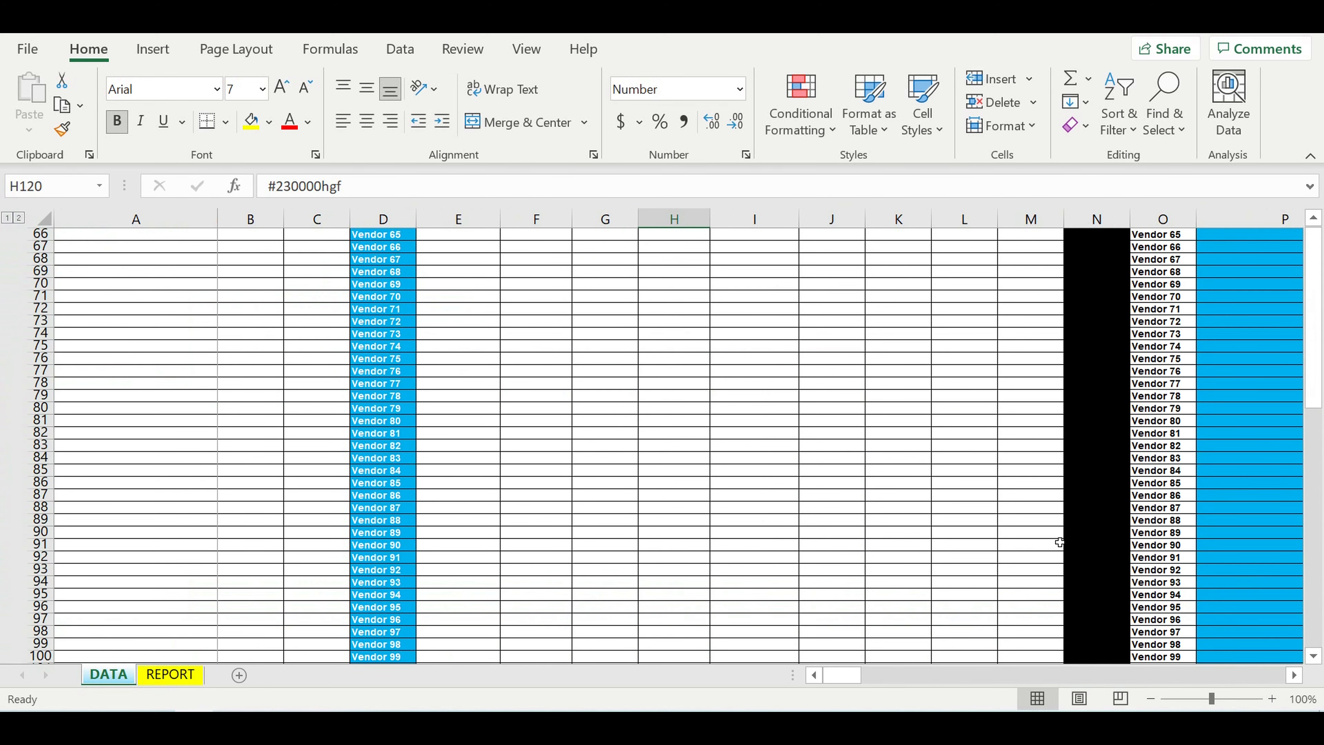
pyautogui.scroll(12, 1282, 632)
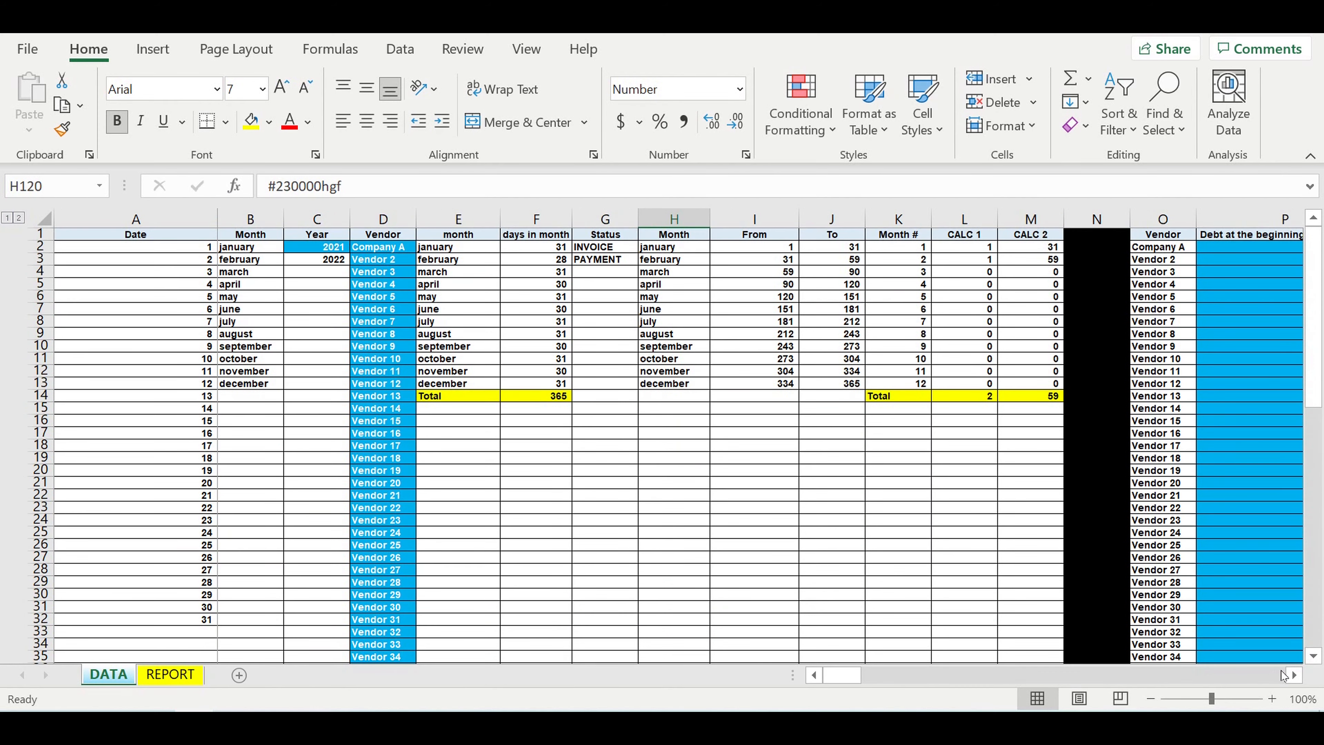
pyautogui.click(1295, 675)
pyautogui.click(1295, 674)
pyautogui.click(1294, 675)
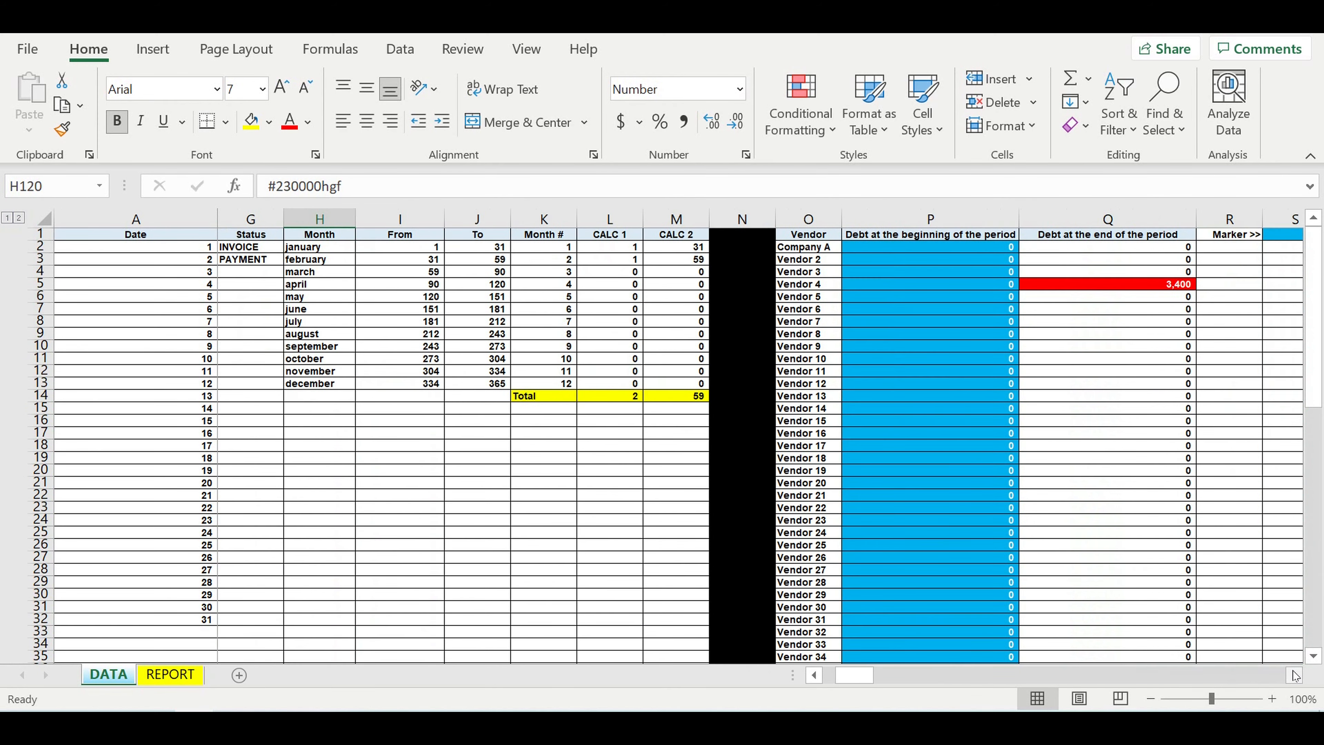
pyautogui.click(1158, 284)
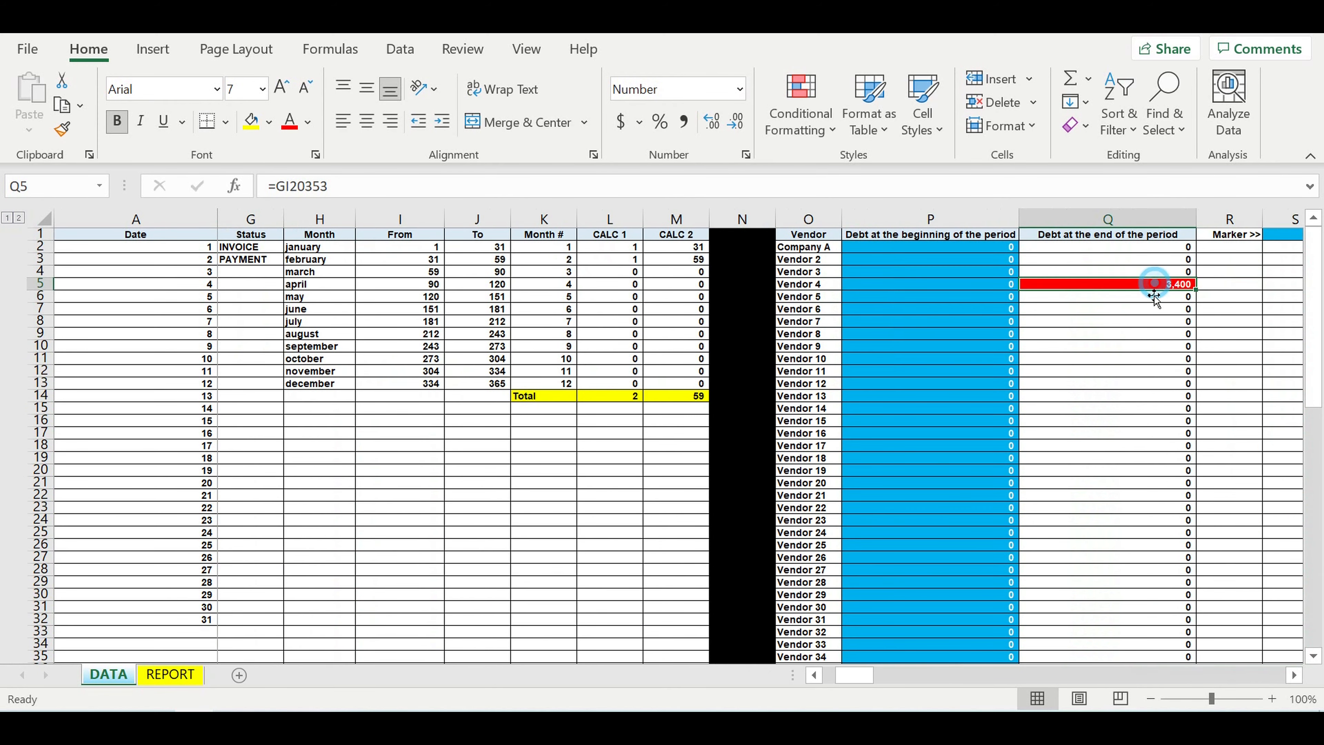
pyautogui.click(795, 300)
pyautogui.click(1123, 287)
# Enter "wew" as the text of the second transaction in cell A121 of the transaction list
pyautogui.moveTo(839, 680); pyautogui.dragTo(827, 679)
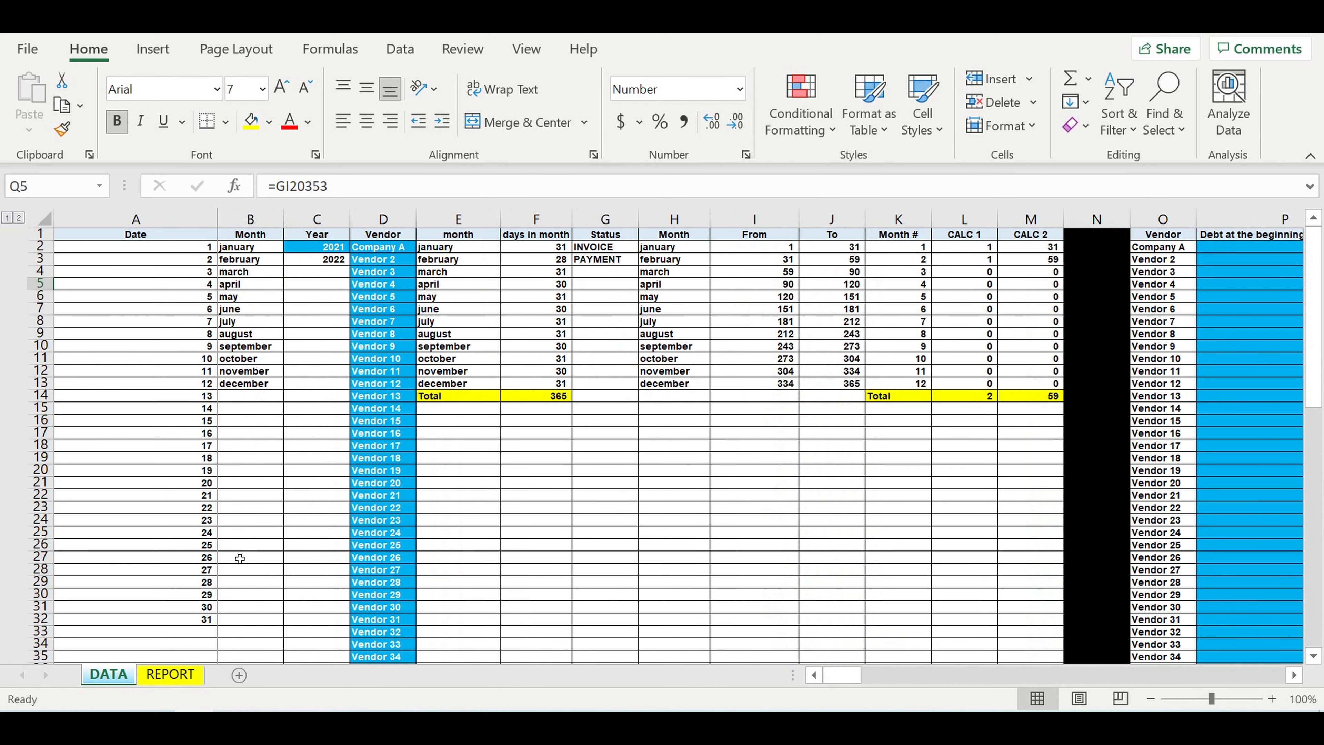
pyautogui.scroll(-4, 239, 558)
pyautogui.scroll(-11, 239, 558)
pyautogui.scroll(-17, 239, 558)
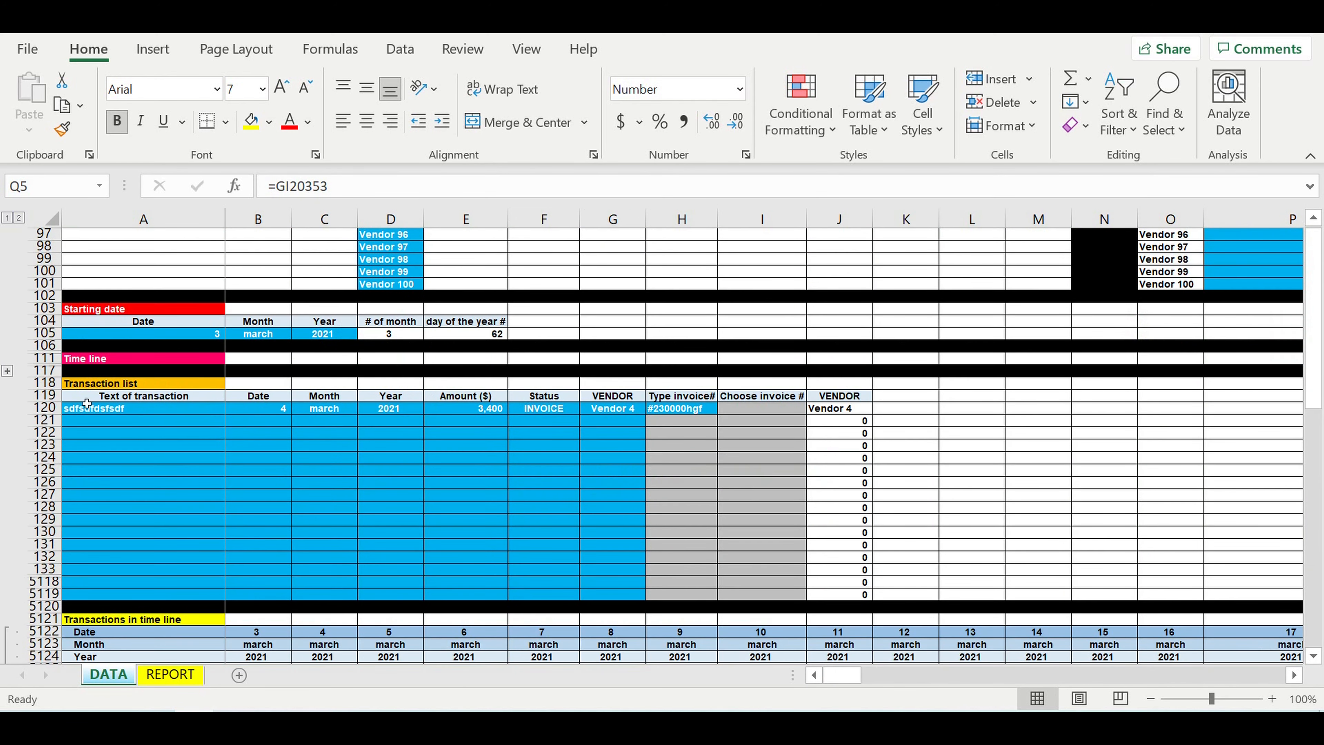
pyautogui.click(115, 426)
pyautogui.write('wew')
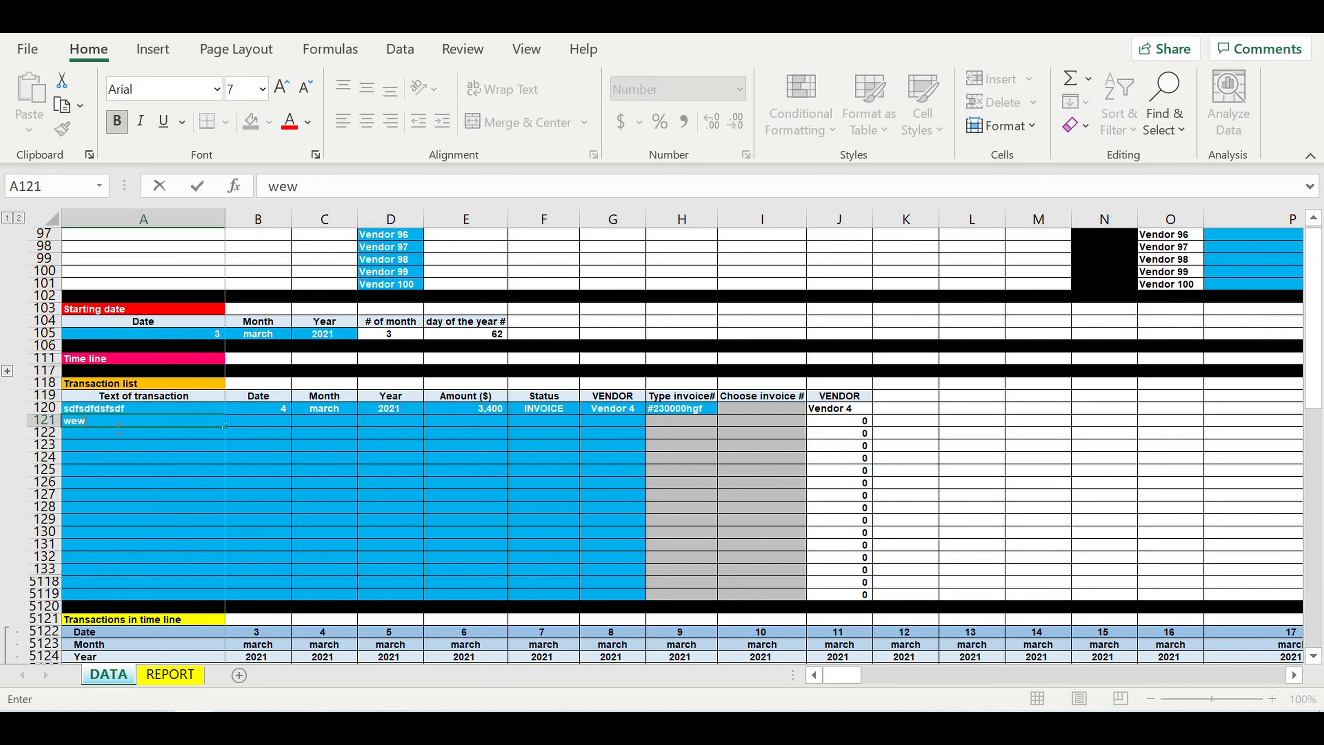
# Set the second transaction's date to 5, its month to march and its year to 2021
pyautogui.click(280, 412)
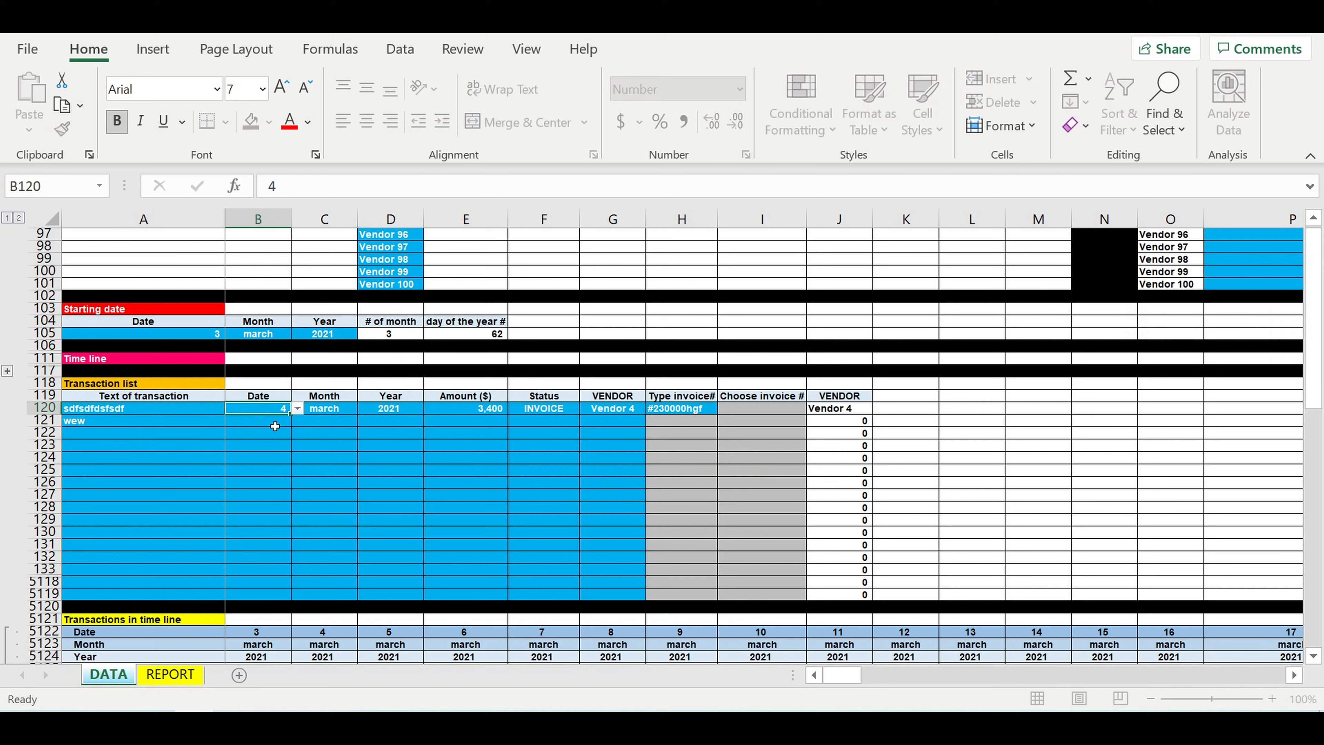
pyautogui.click(275, 426)
pyautogui.click(298, 421)
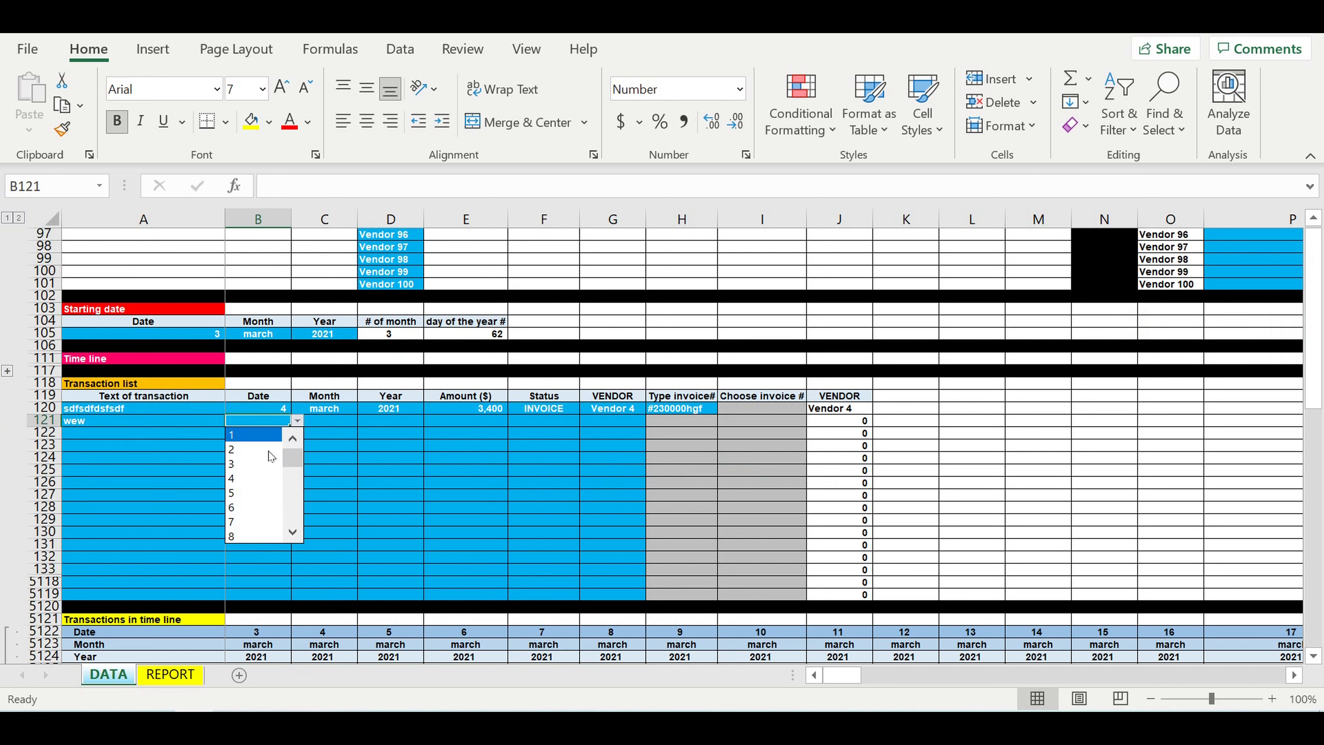
pyautogui.click(256, 492)
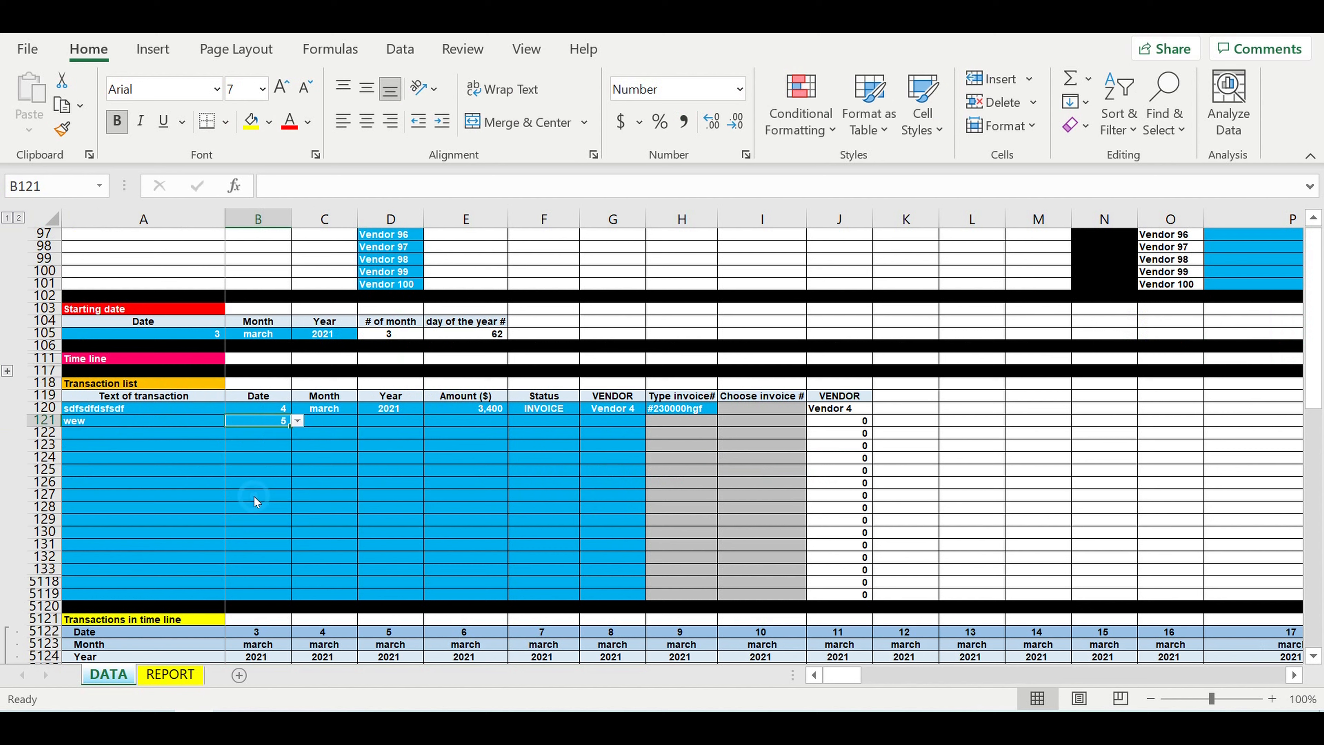
pyautogui.click(336, 420)
pyautogui.click(364, 420)
pyautogui.click(333, 468)
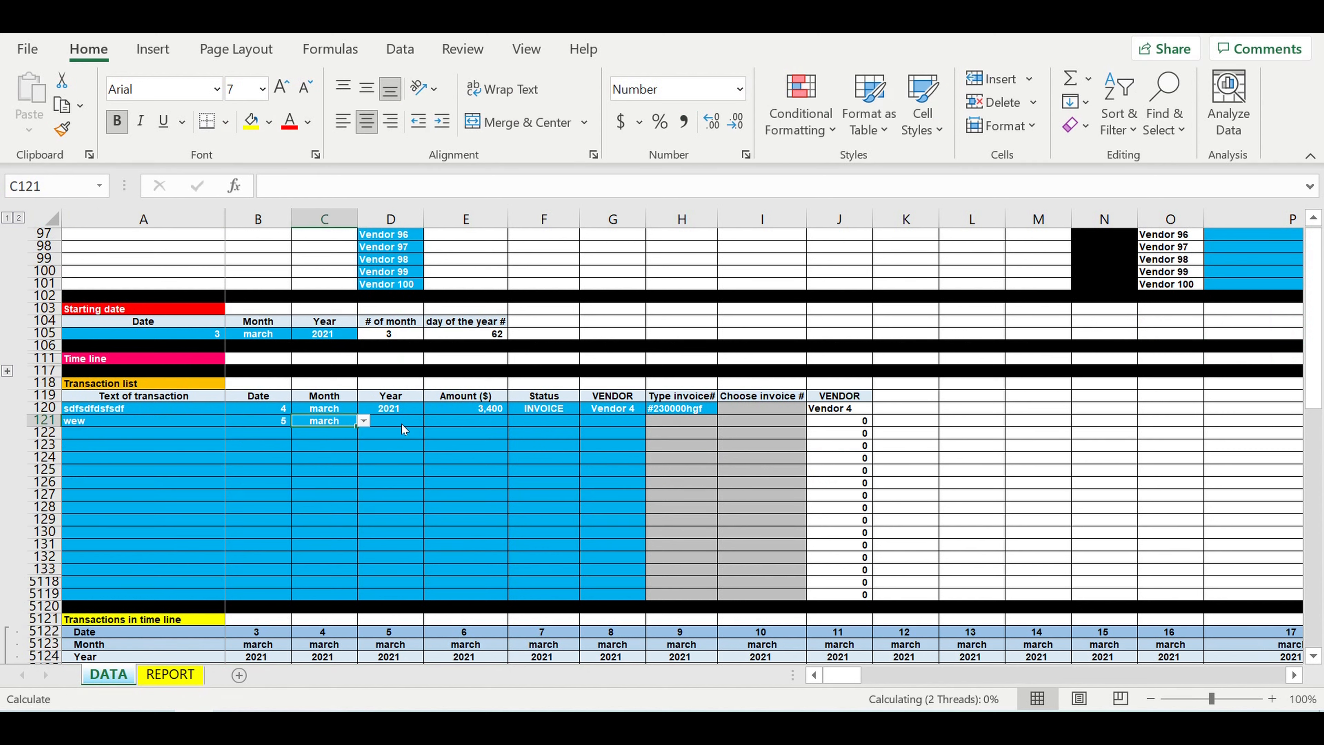
pyautogui.click(409, 422)
pyautogui.click(429, 420)
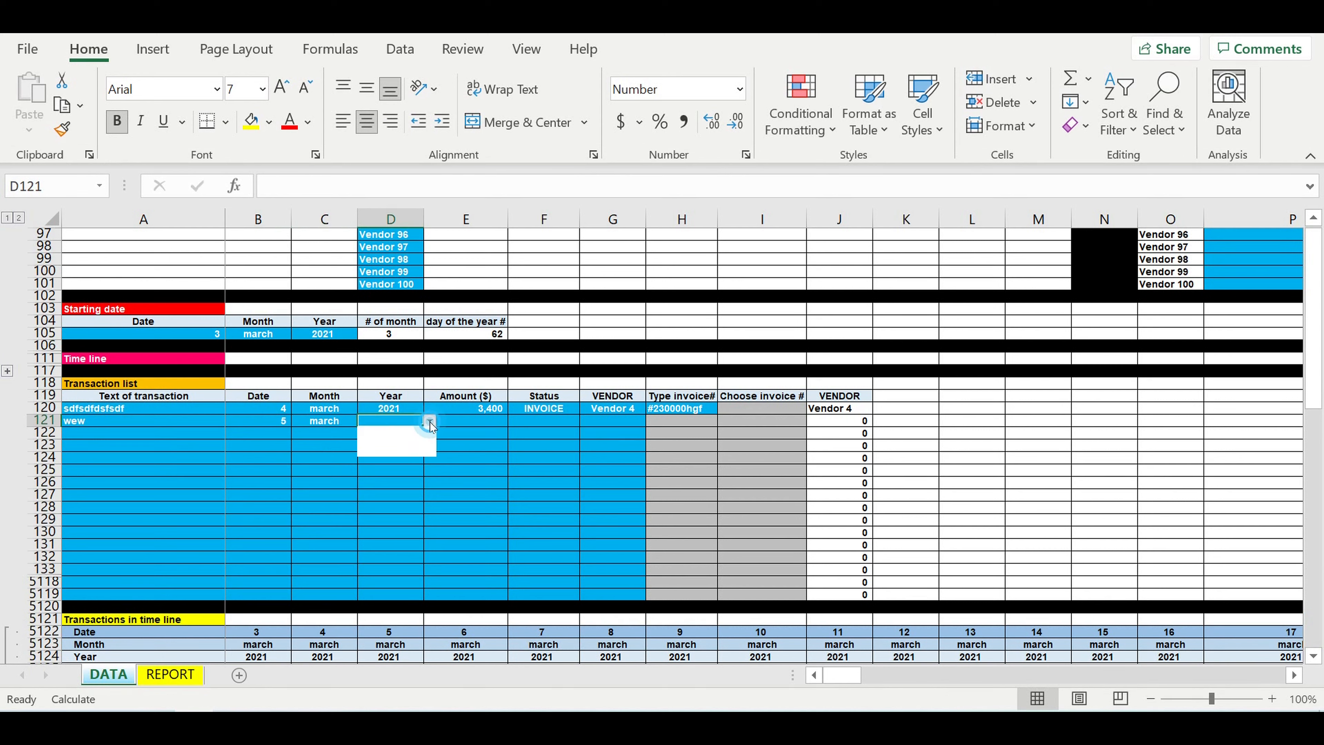
pyautogui.click(417, 435)
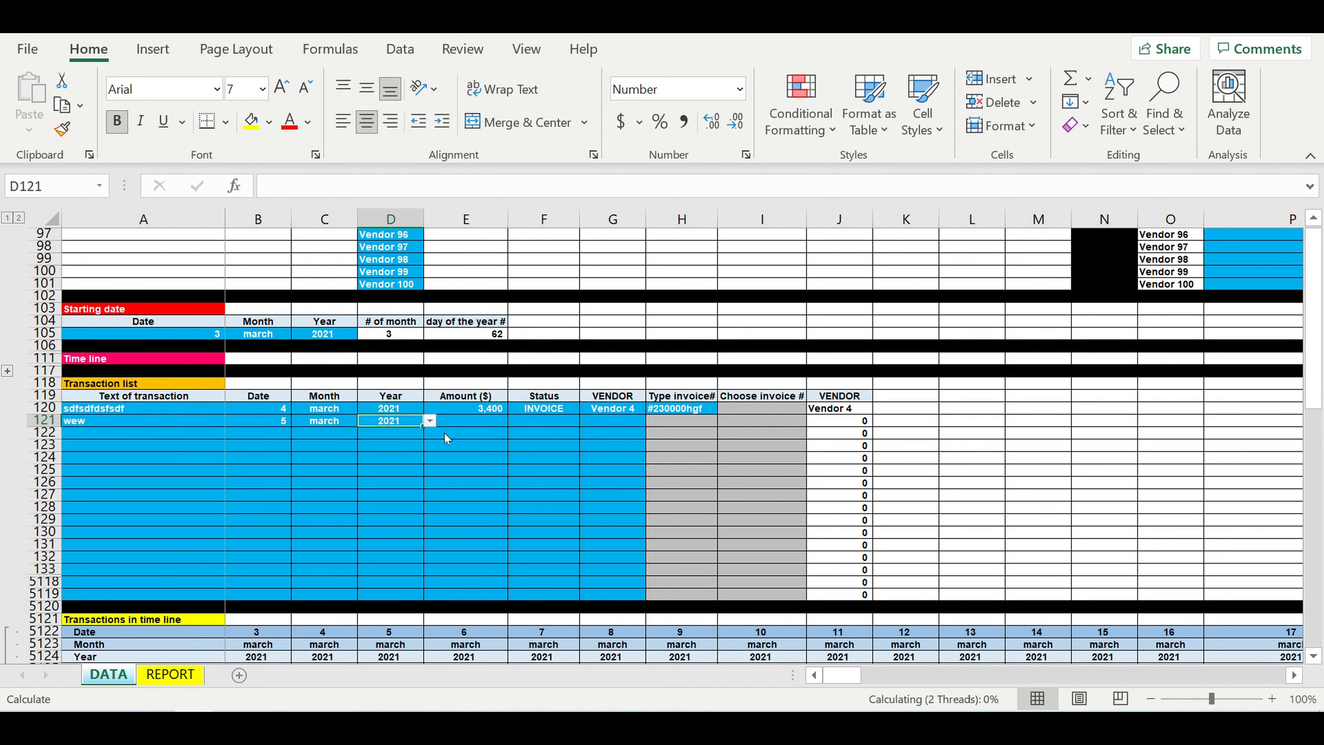
# Enter 2600 as the second transaction's amount in cell E121
pyautogui.click(479, 421)
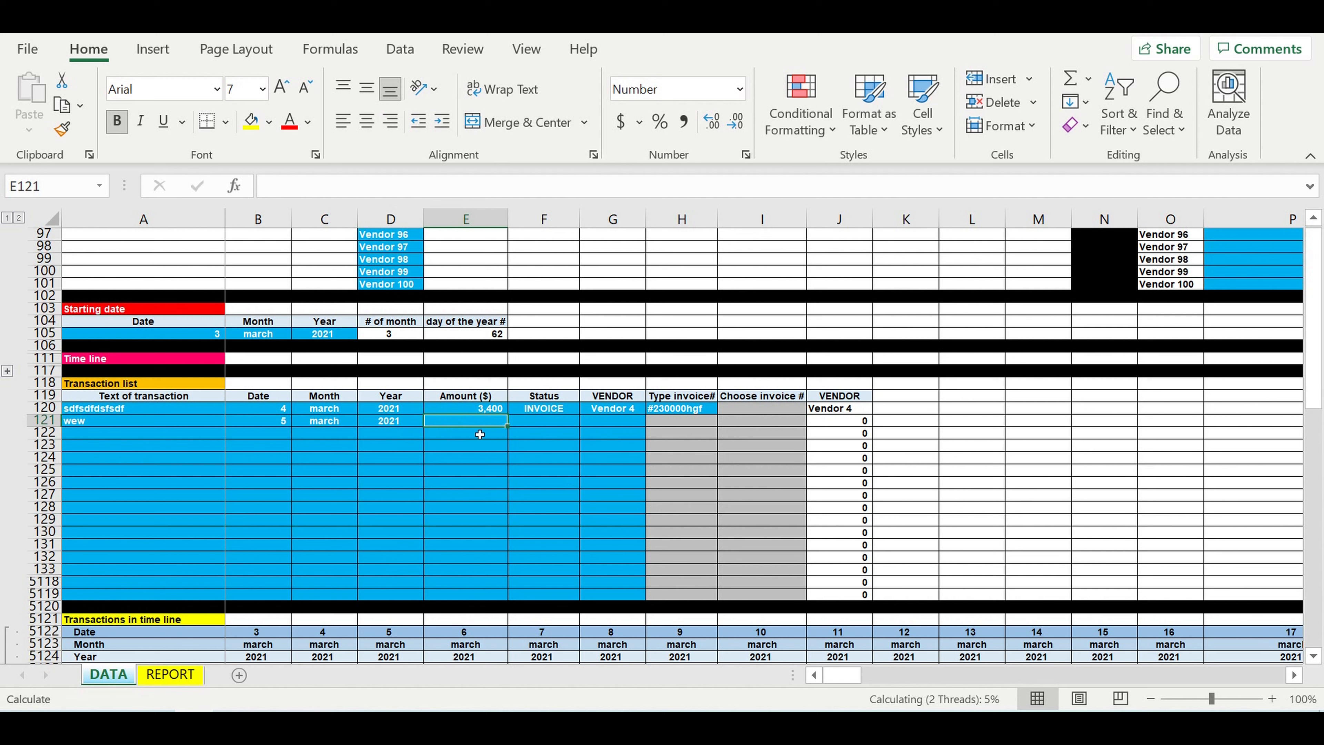
pyautogui.write('2')
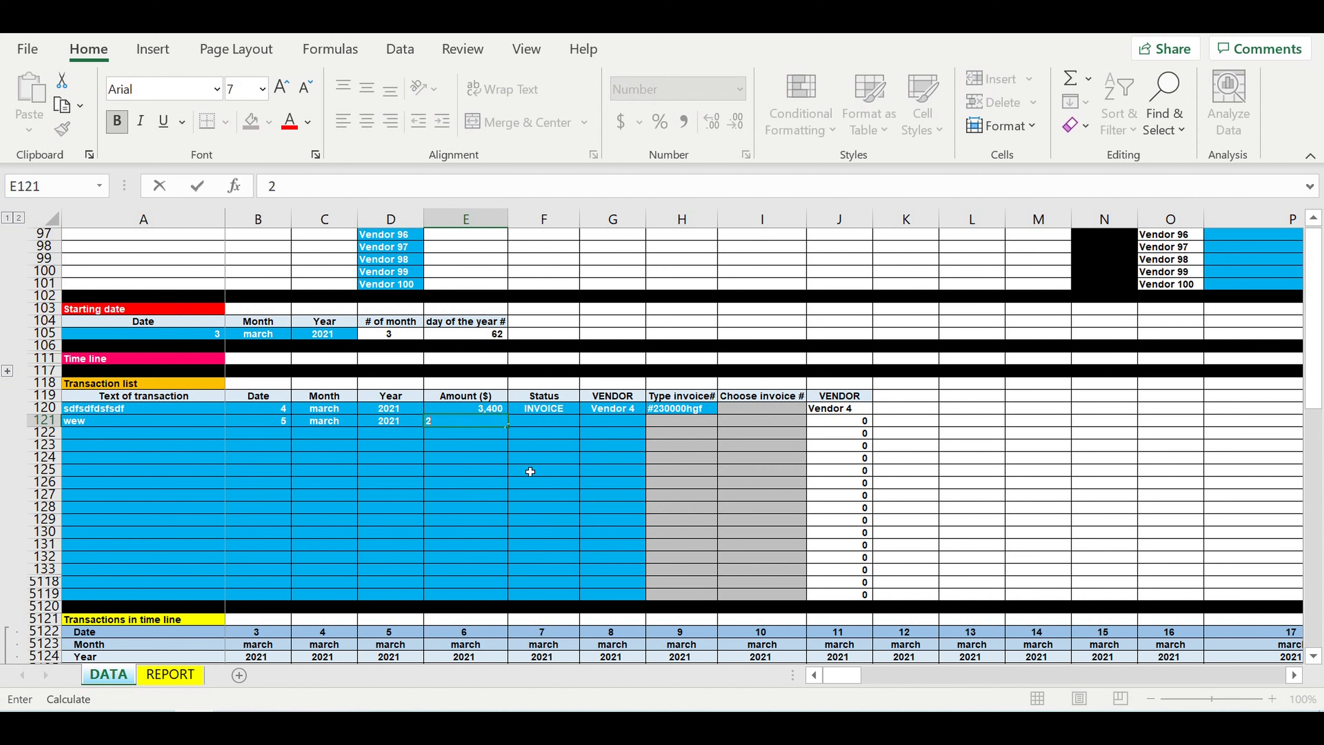
pyautogui.write('600')
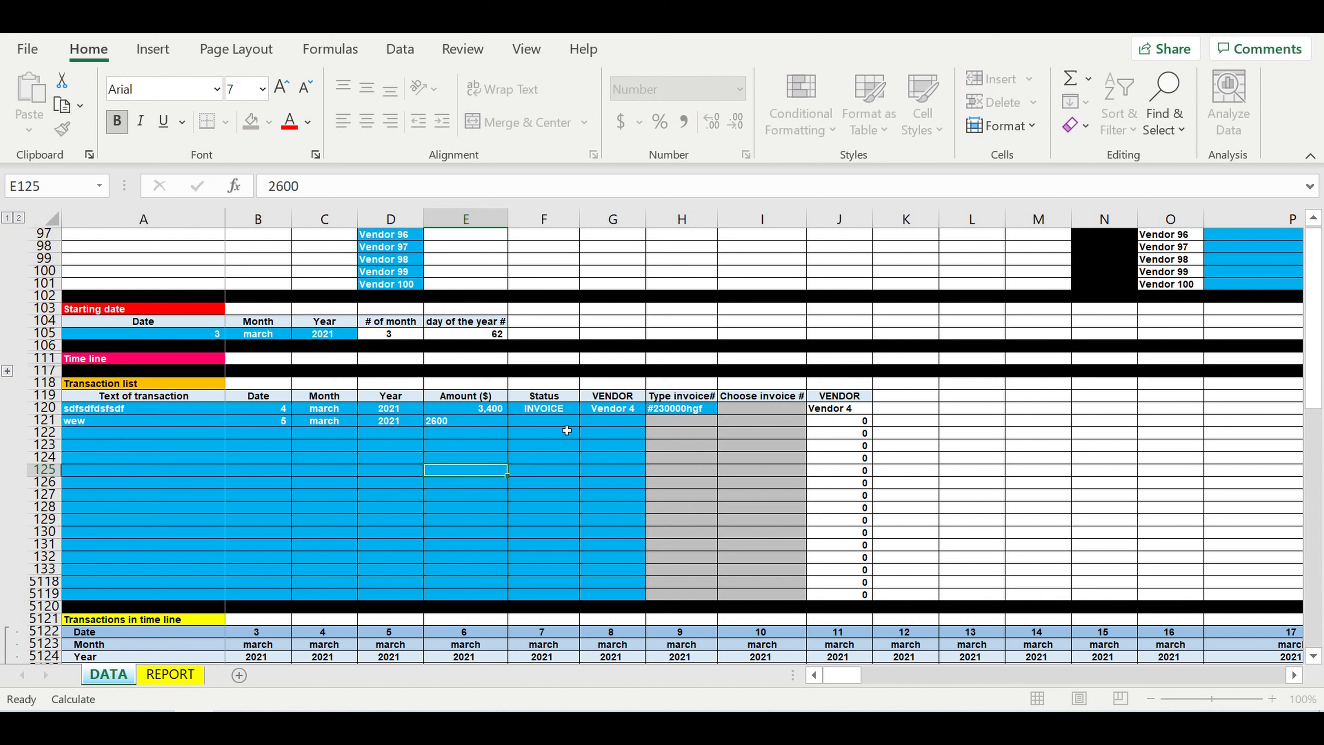
# Set the second transaction's status to PAYMENT and its vendor to Vendor 4
pyautogui.click(552, 423)
pyautogui.click(586, 421)
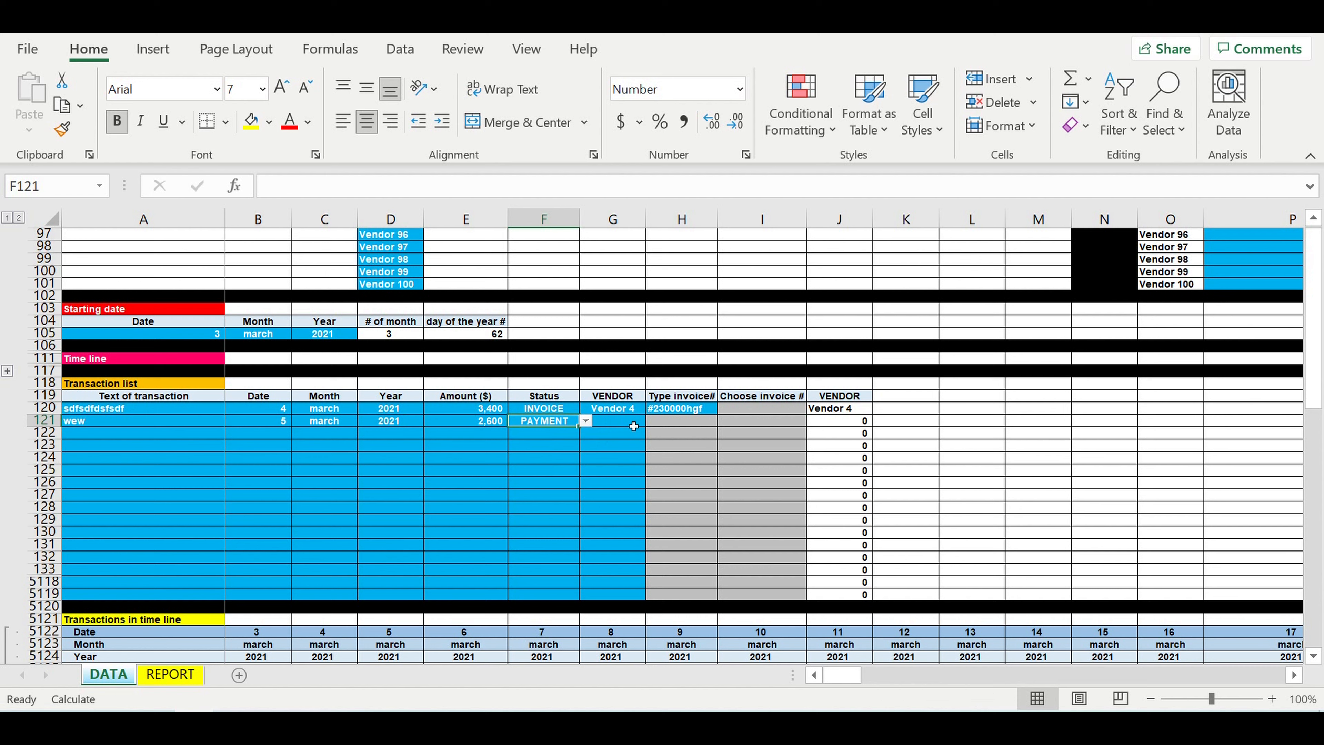
pyautogui.click(623, 421)
pyautogui.click(652, 421)
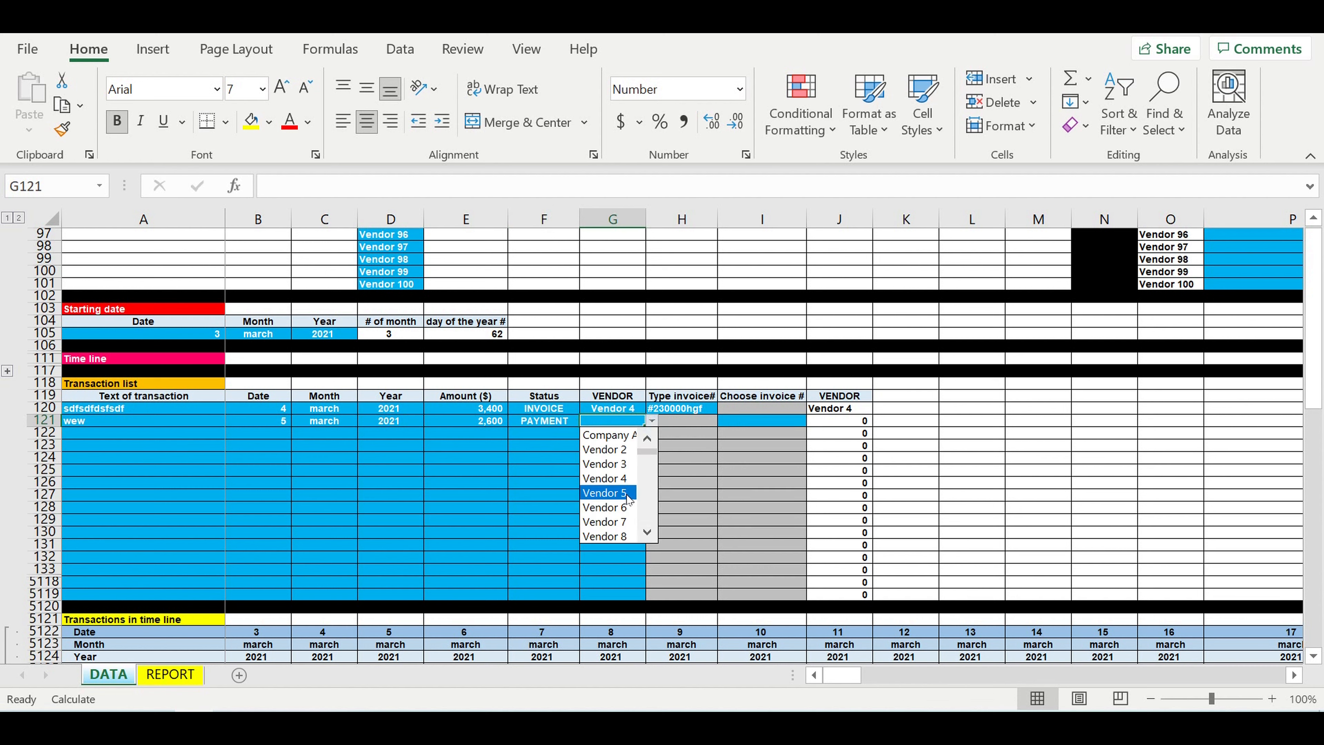
pyautogui.click(614, 478)
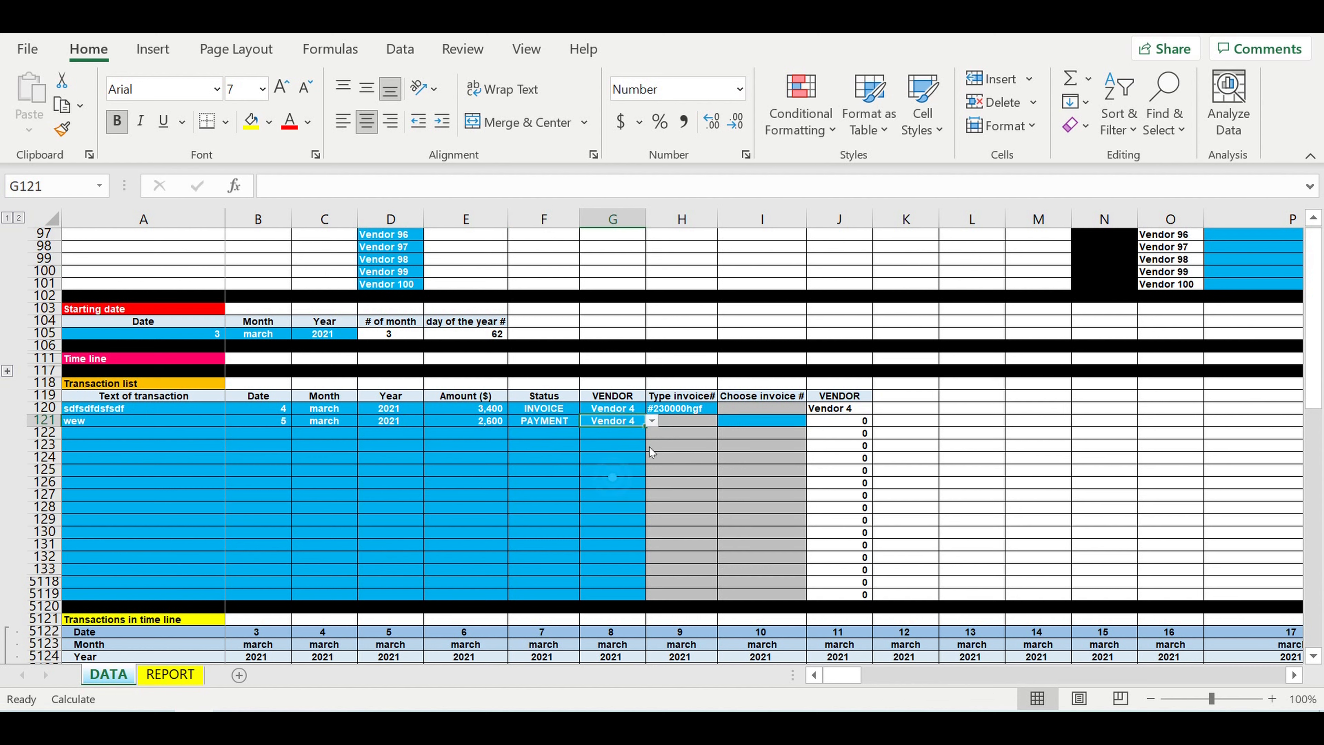
# Assign invoice #230000hgf to the payment in cell I121 and check that invoice's balance on the REPORT sheet
pyautogui.click(751, 424)
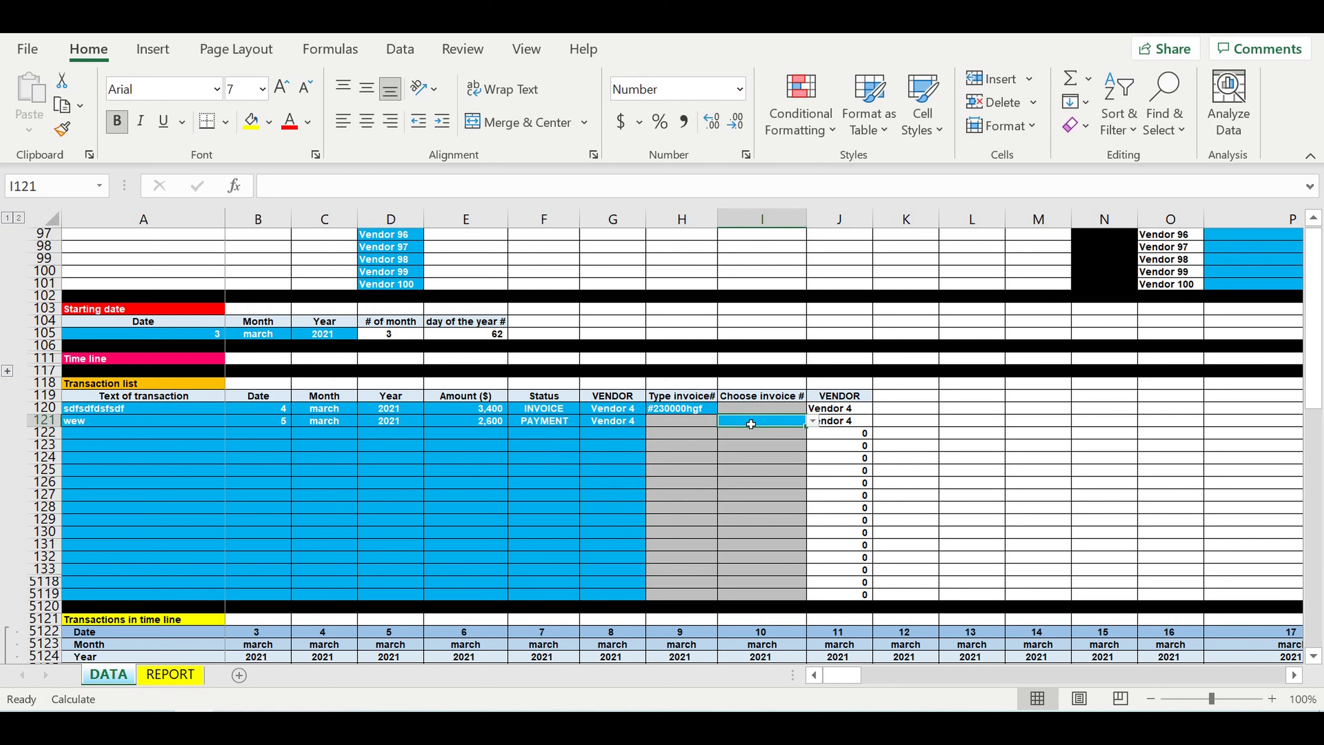
pyautogui.click(812, 421)
pyautogui.moveTo(812, 456); pyautogui.dragTo(811, 444)
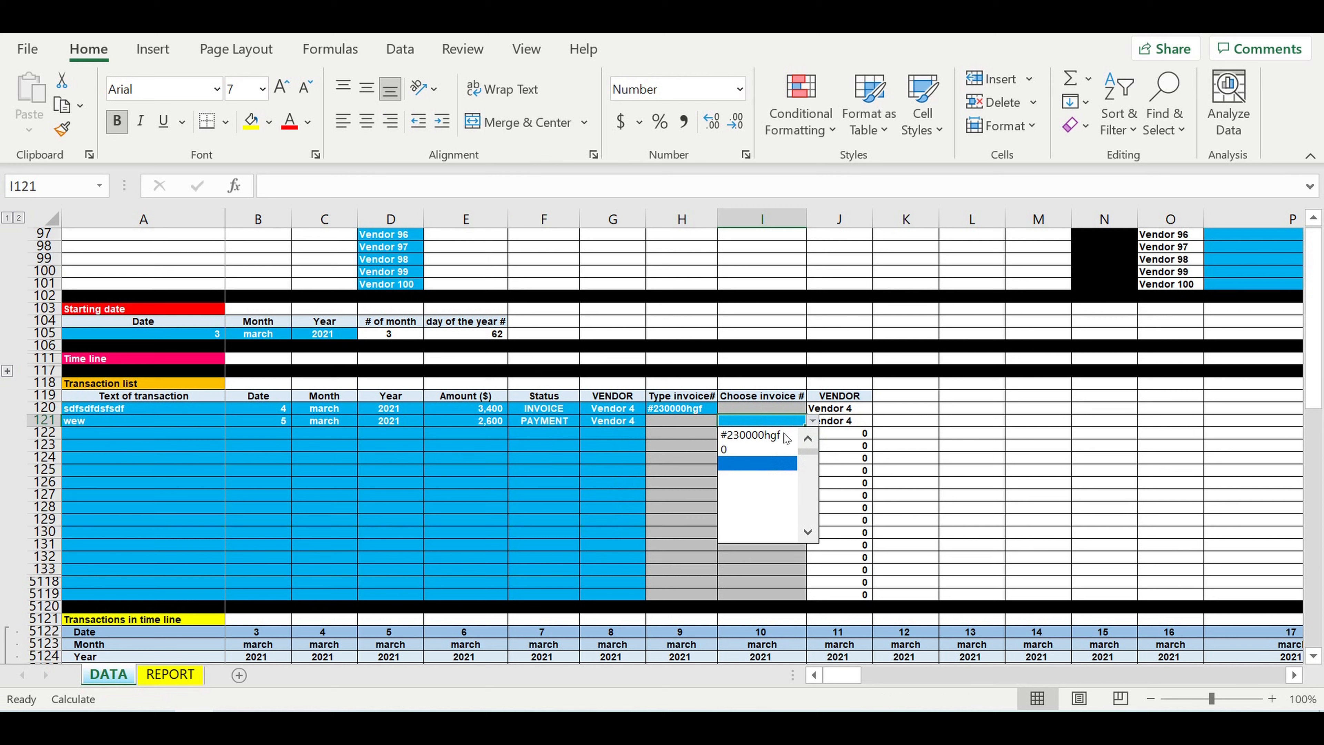
pyautogui.click(754, 436)
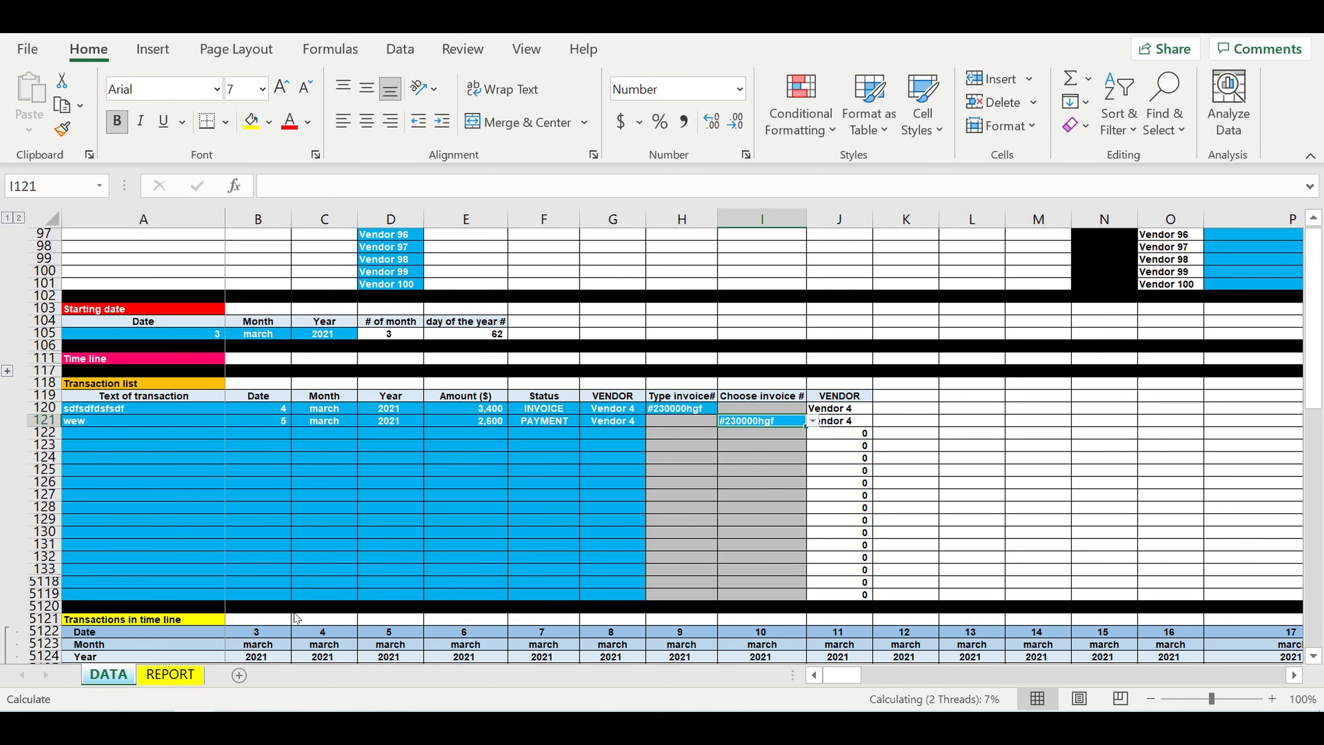
pyautogui.click(173, 676)
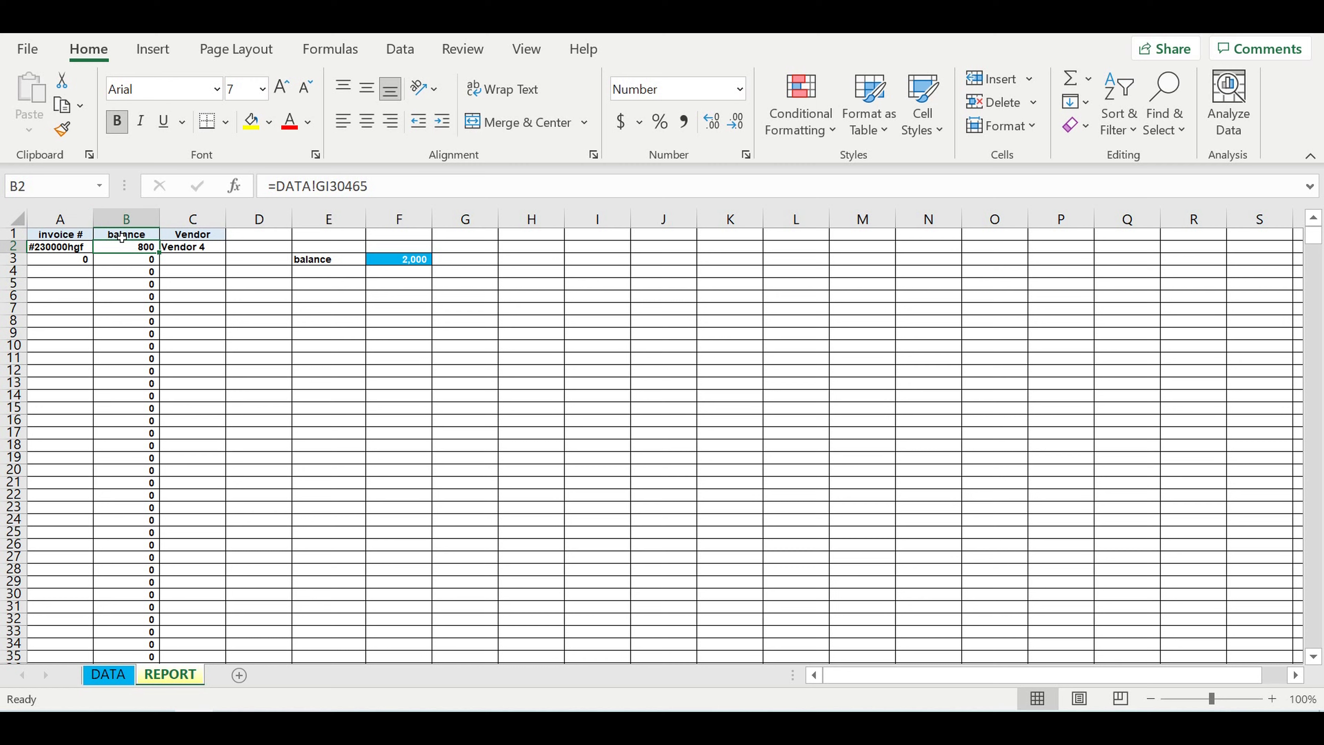
pyautogui.click(108, 673)
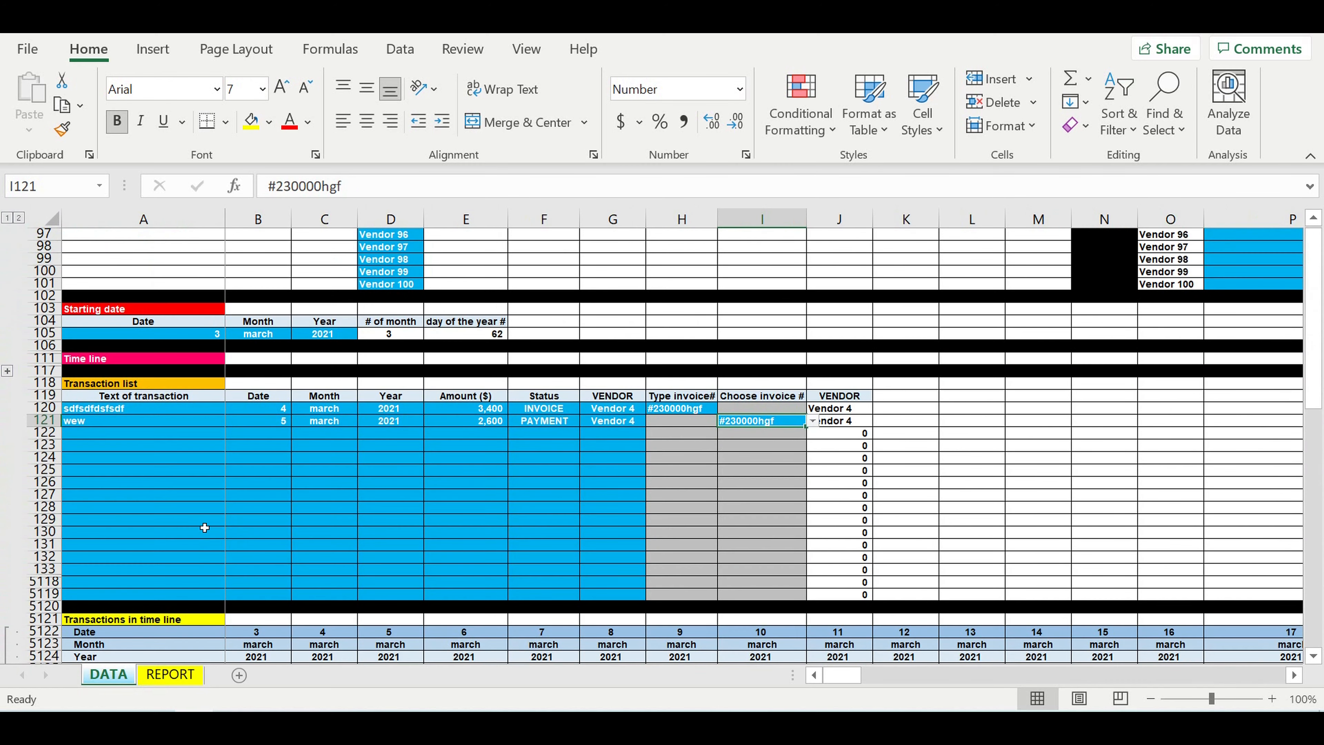
# Enter rtrt as the third transaction's text in cell A122 and set its date to 6
pyautogui.click(91, 437)
pyautogui.write('rtrt')
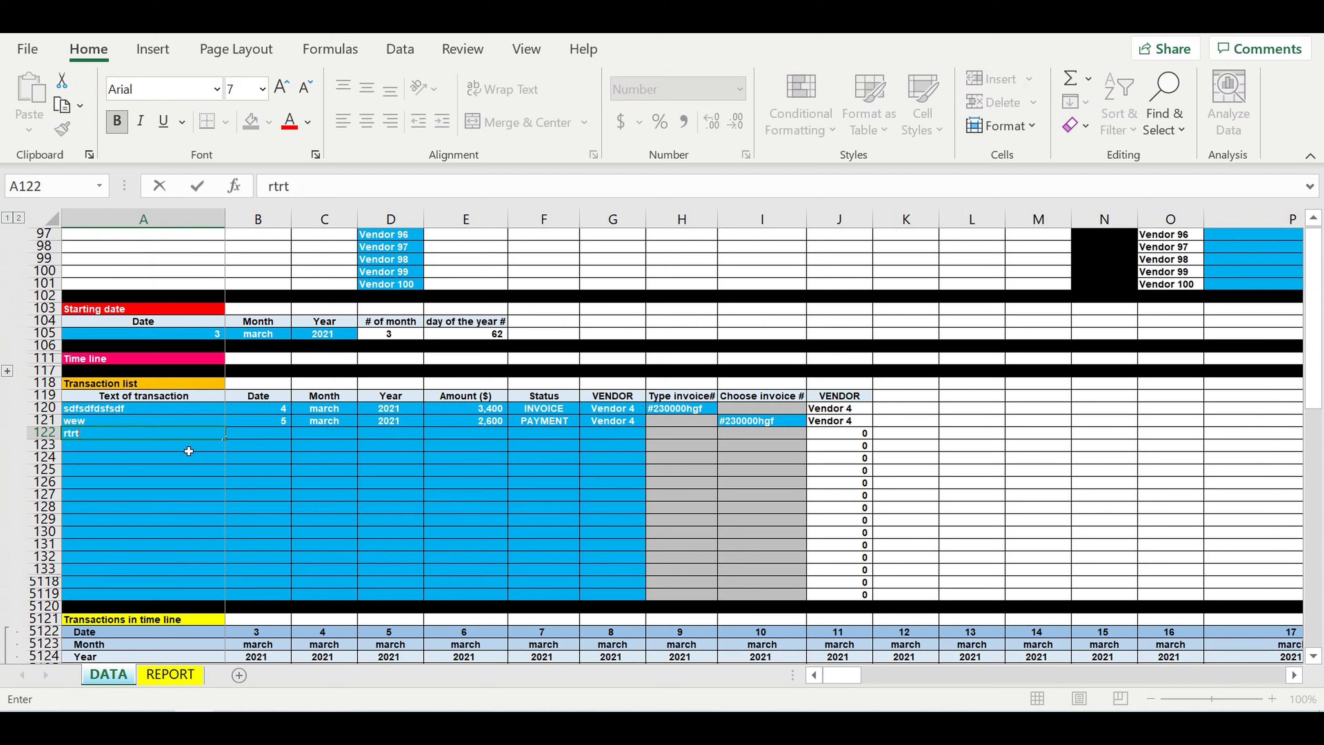
pyautogui.click(268, 438)
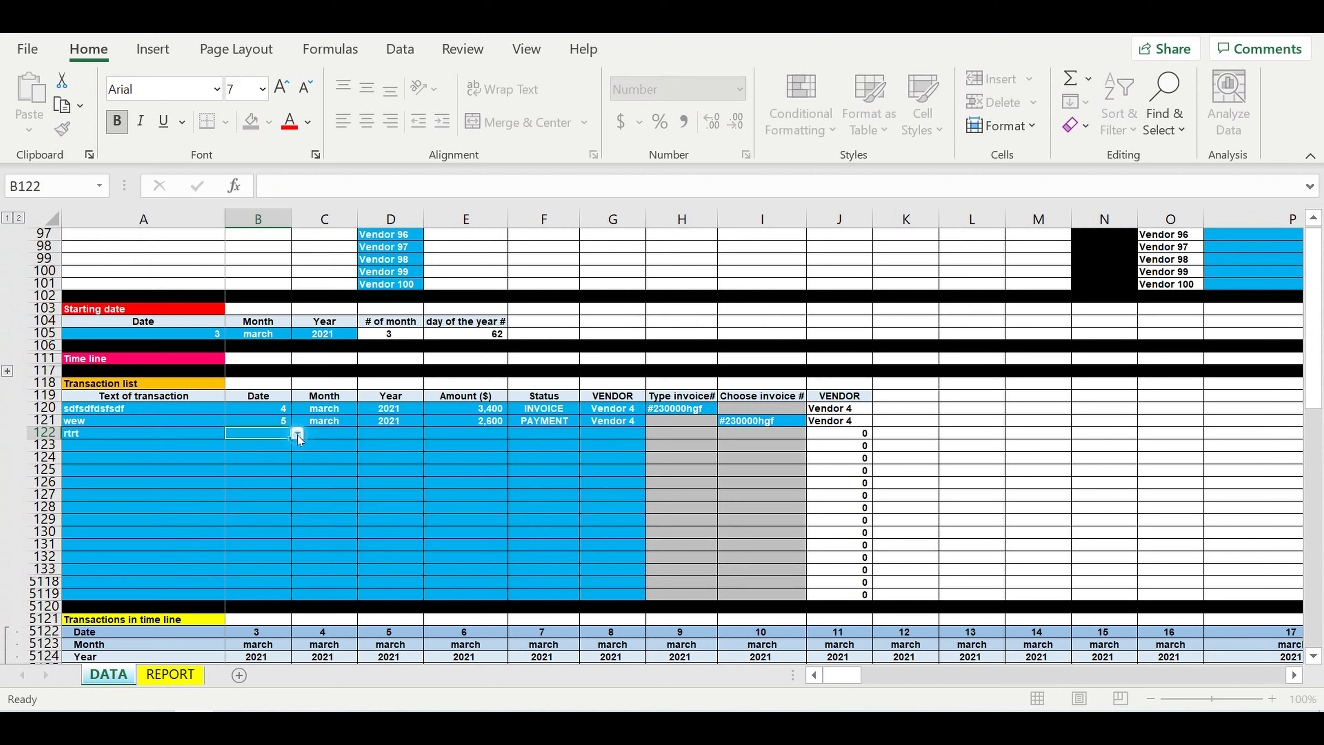
pyautogui.click(297, 433)
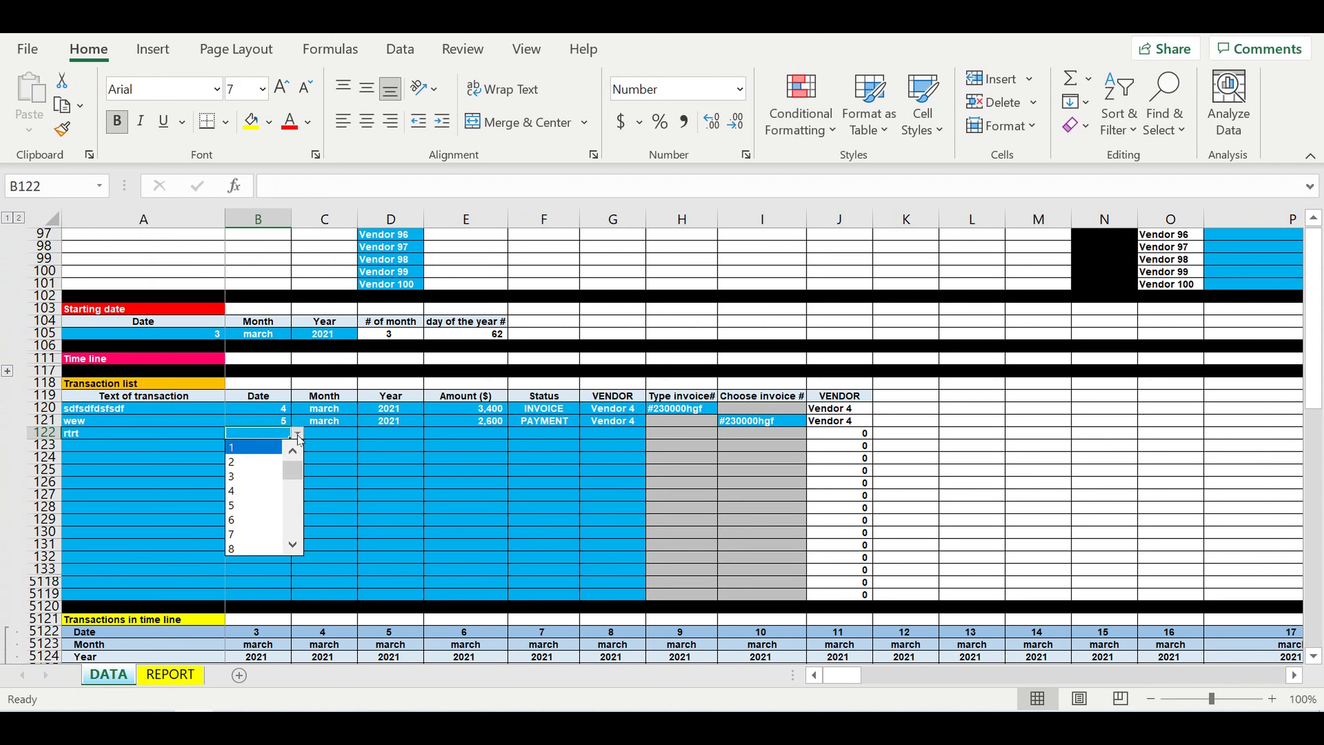
pyautogui.click(259, 520)
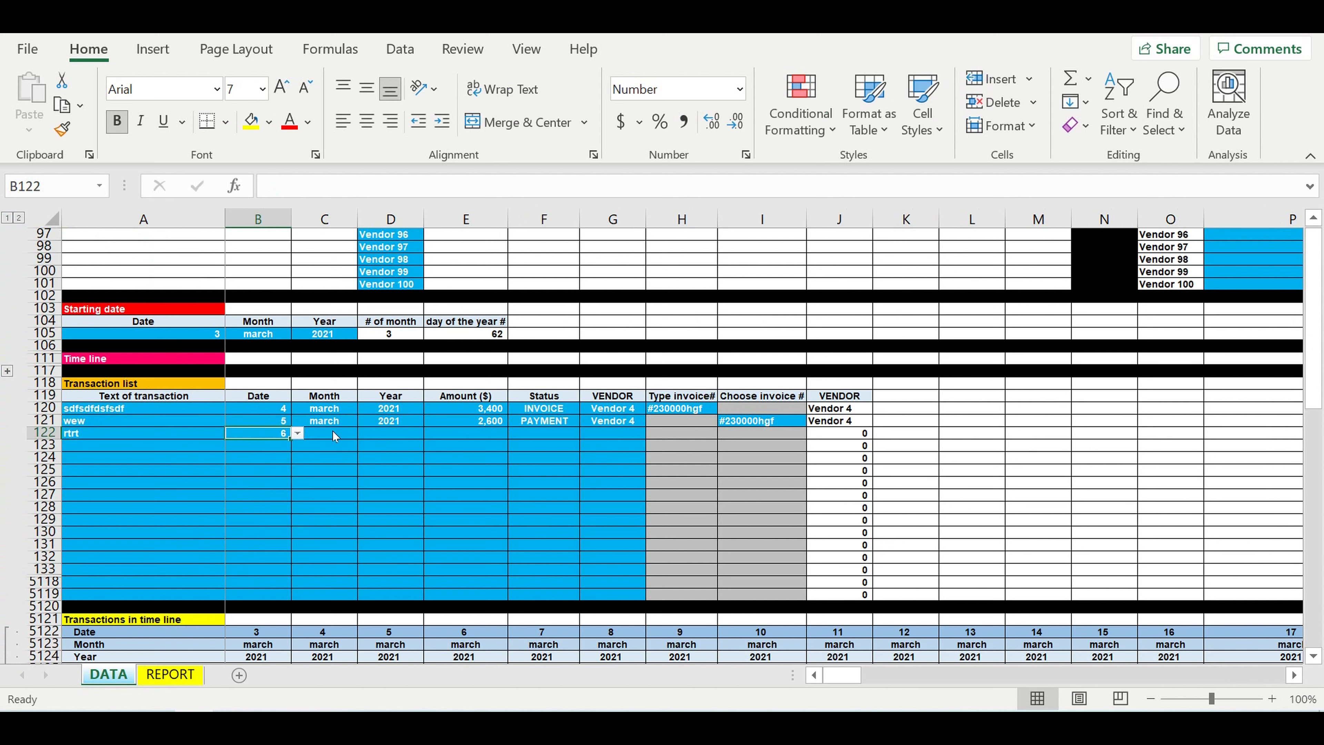
# Set the third transaction's month to march and its year to 2021
pyautogui.click(335, 432)
pyautogui.click(364, 433)
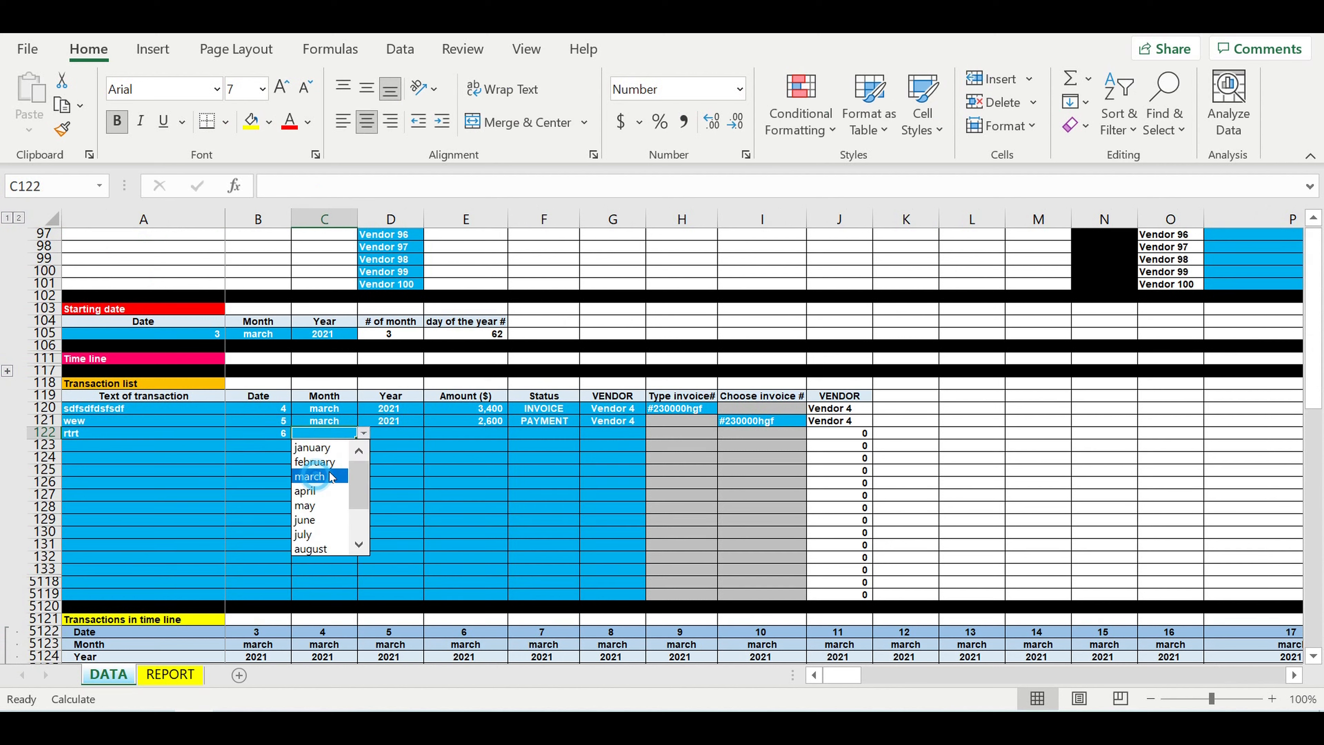
pyautogui.click(323, 476)
pyautogui.click(398, 437)
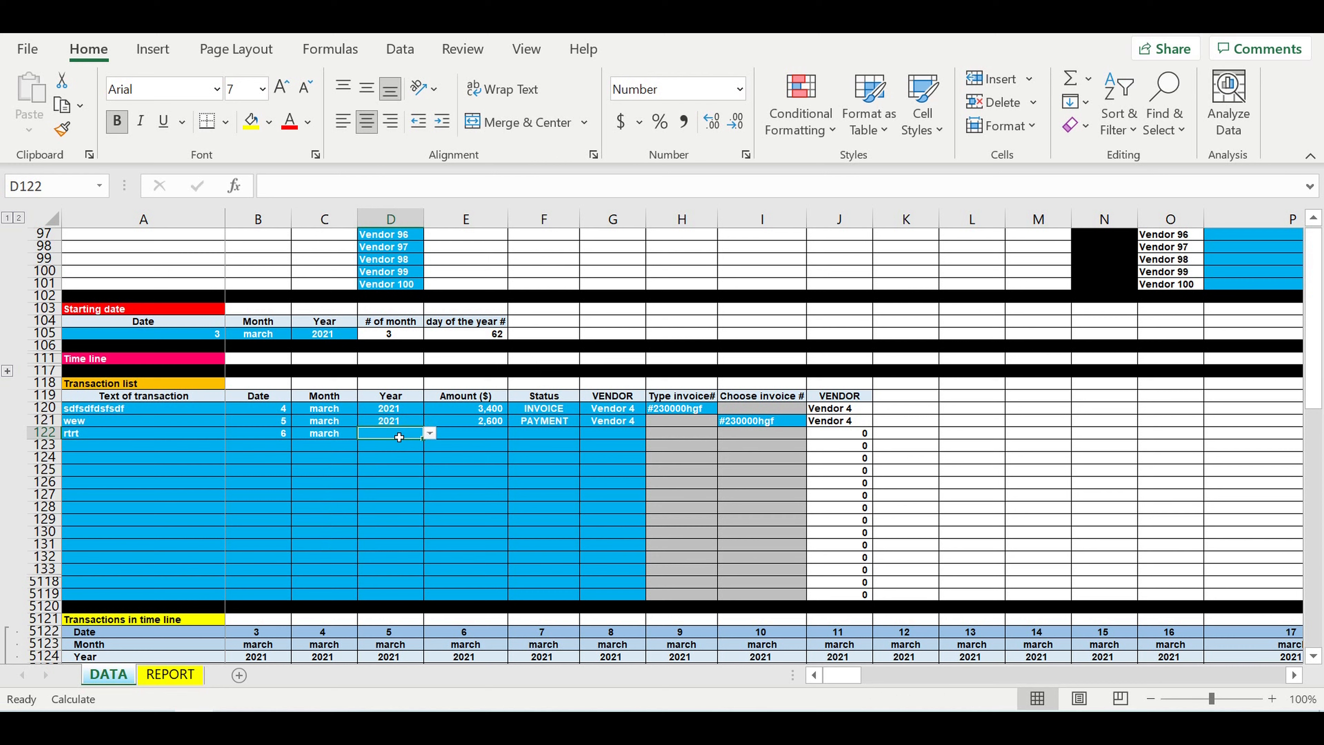
pyautogui.click(429, 433)
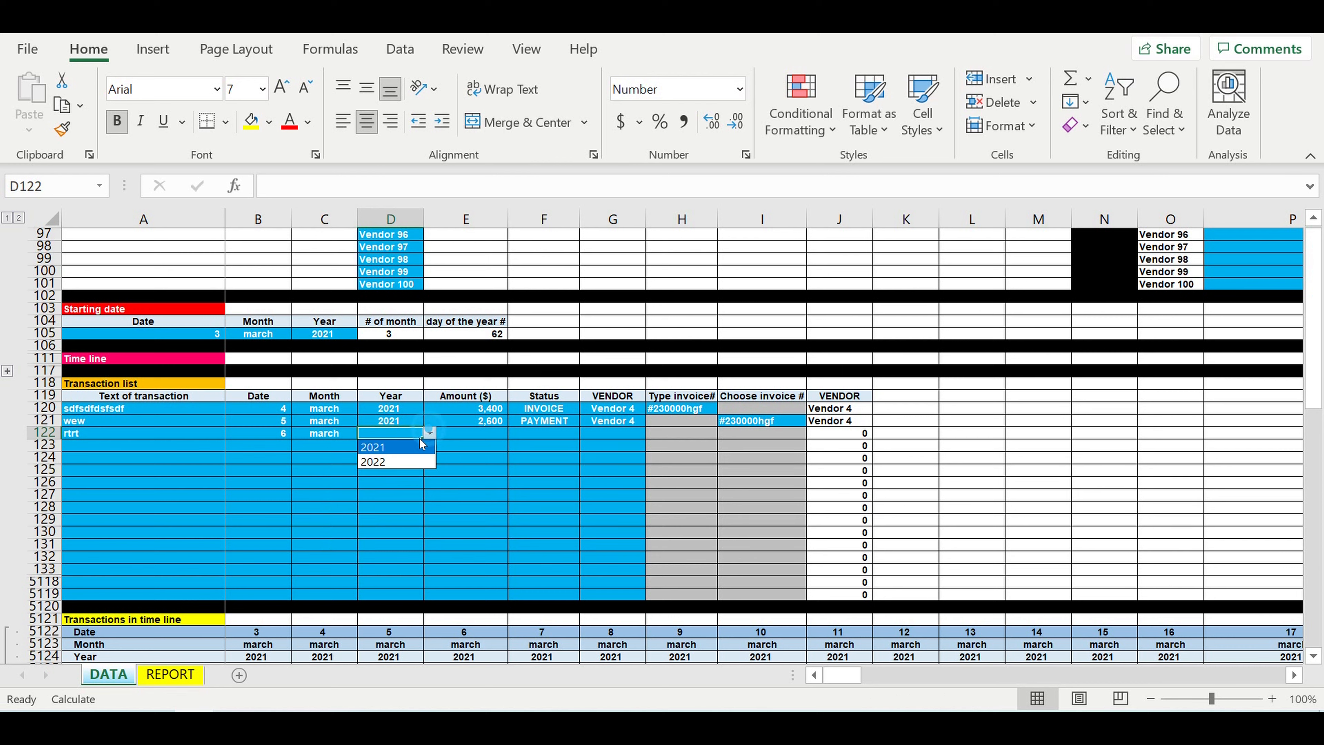
pyautogui.click(401, 457)
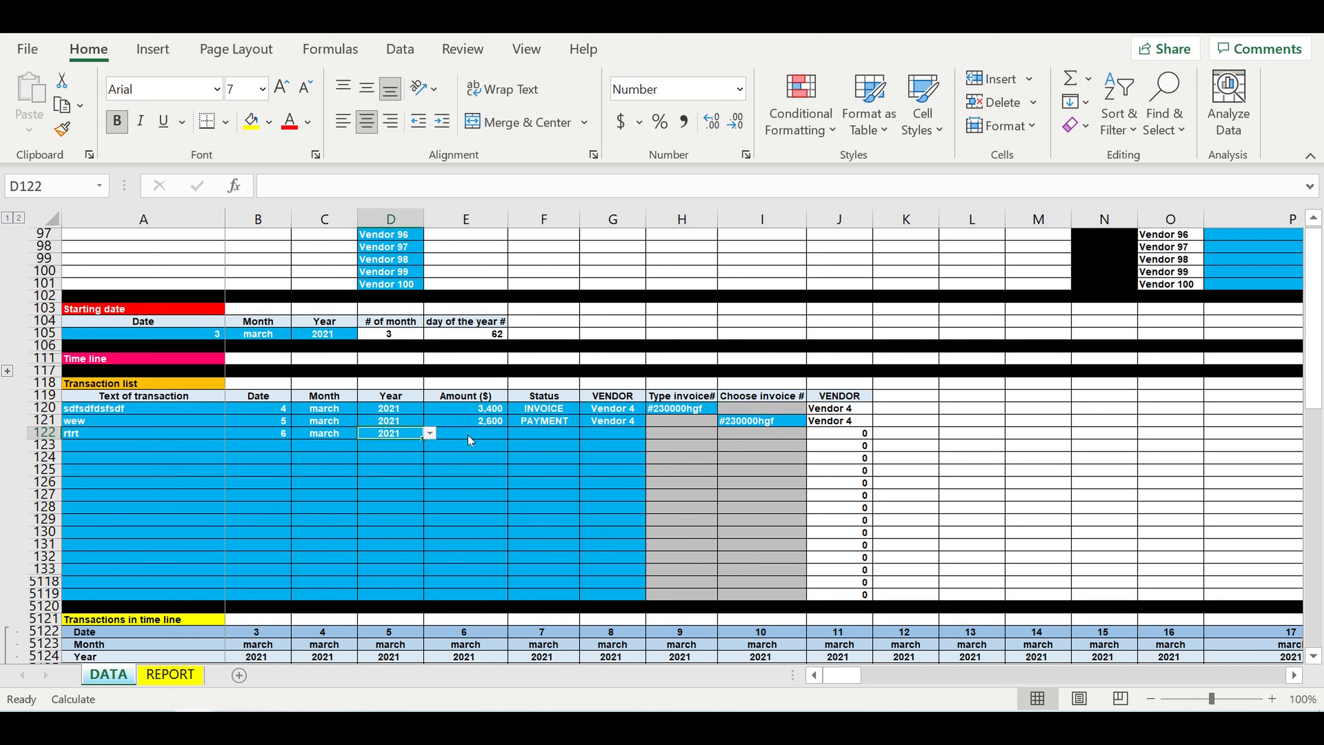
# Record the third transaction as a PAYMENT of 800 to Vendor 4 in row 122
pyautogui.click(469, 436)
pyautogui.write('800')
pyautogui.click(539, 439)
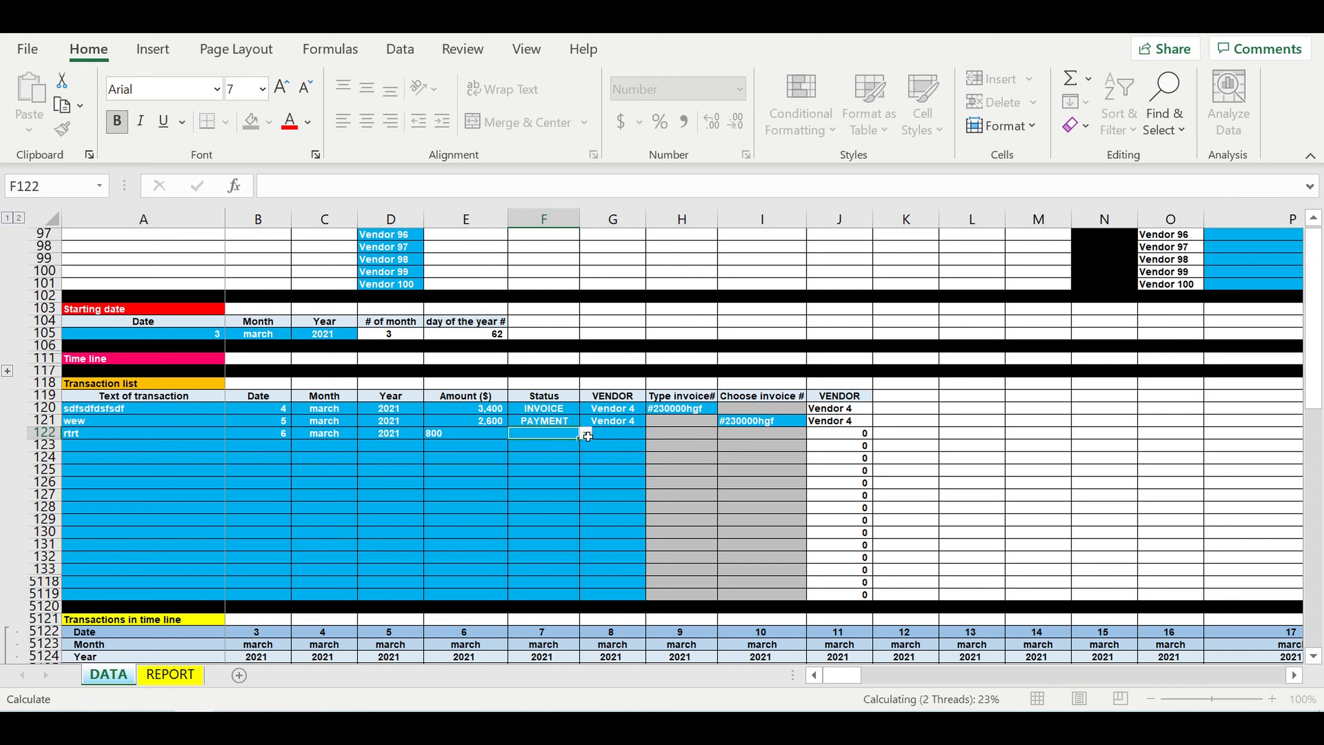
pyautogui.click(585, 433)
pyautogui.click(552, 461)
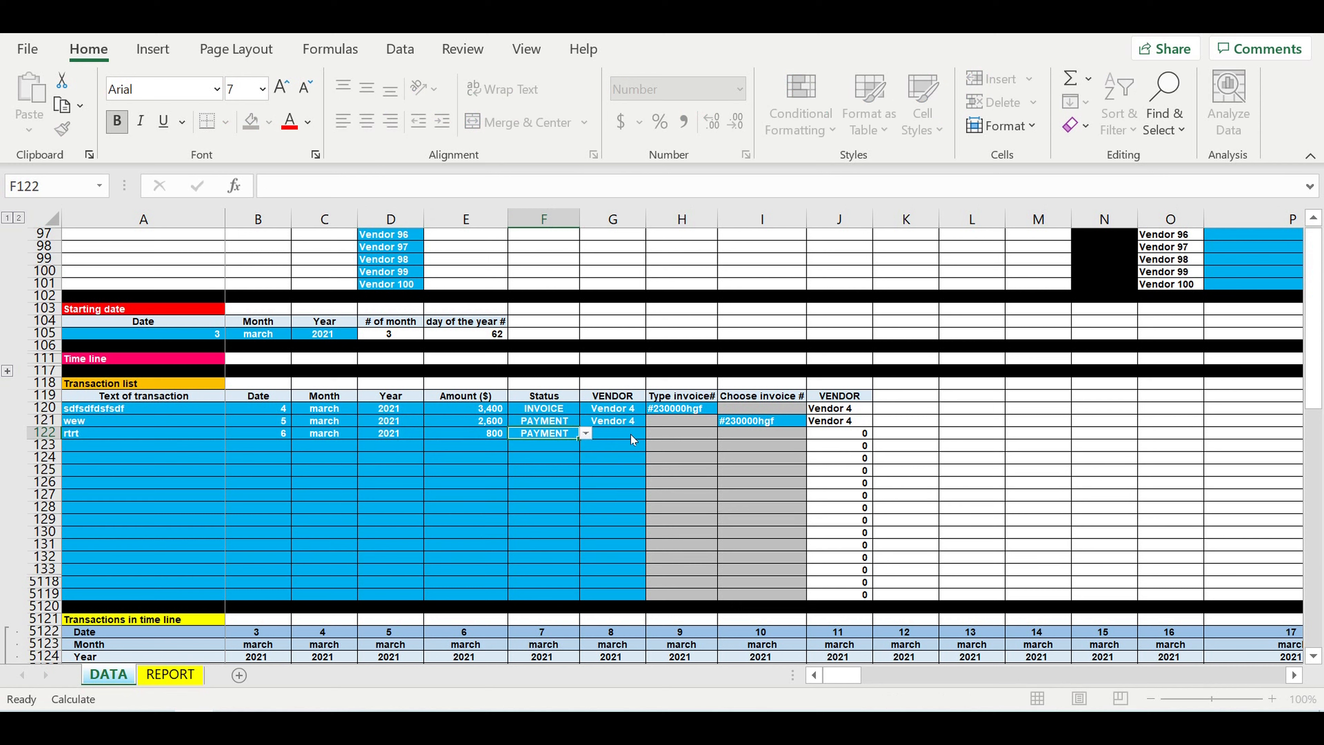
pyautogui.click(631, 436)
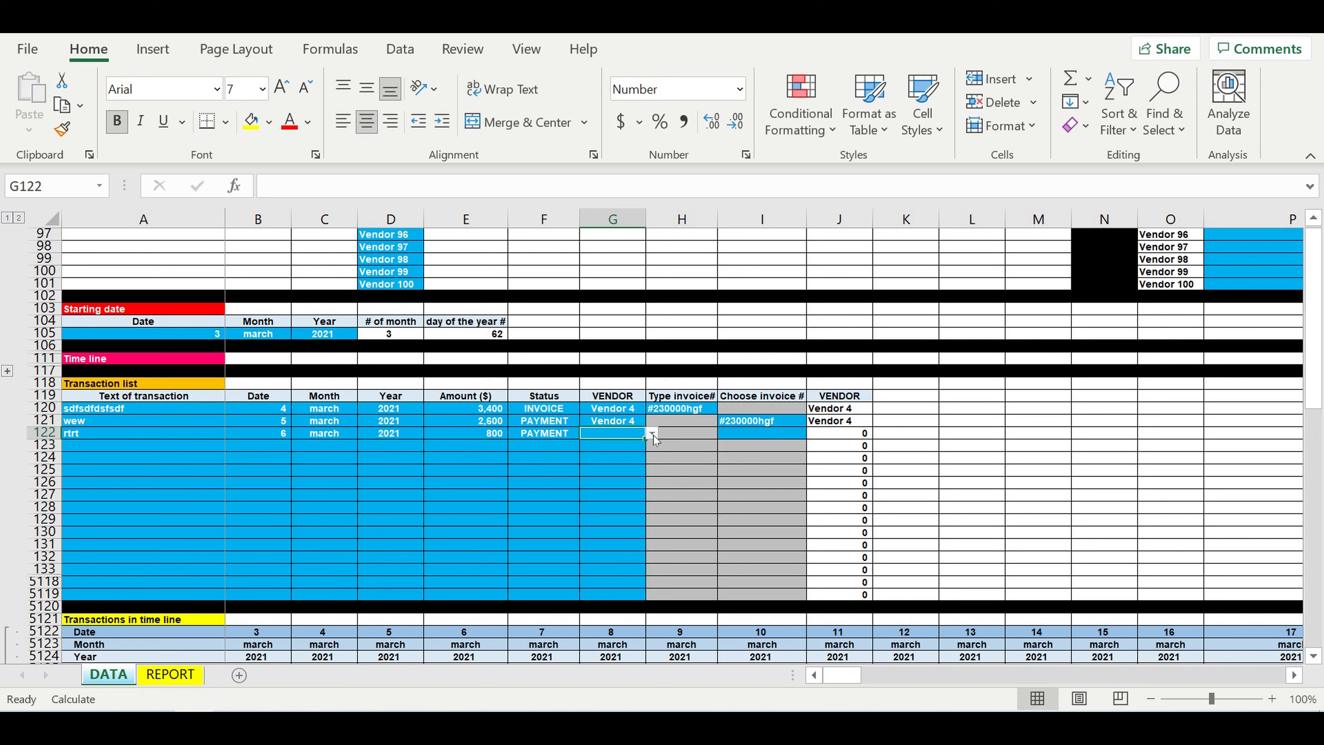
pyautogui.click(652, 433)
pyautogui.click(622, 502)
# Assign invoice #230000hgf to the 800 payment in cell I122 and check the invoice's balance on the REPORT sheet
pyautogui.click(735, 433)
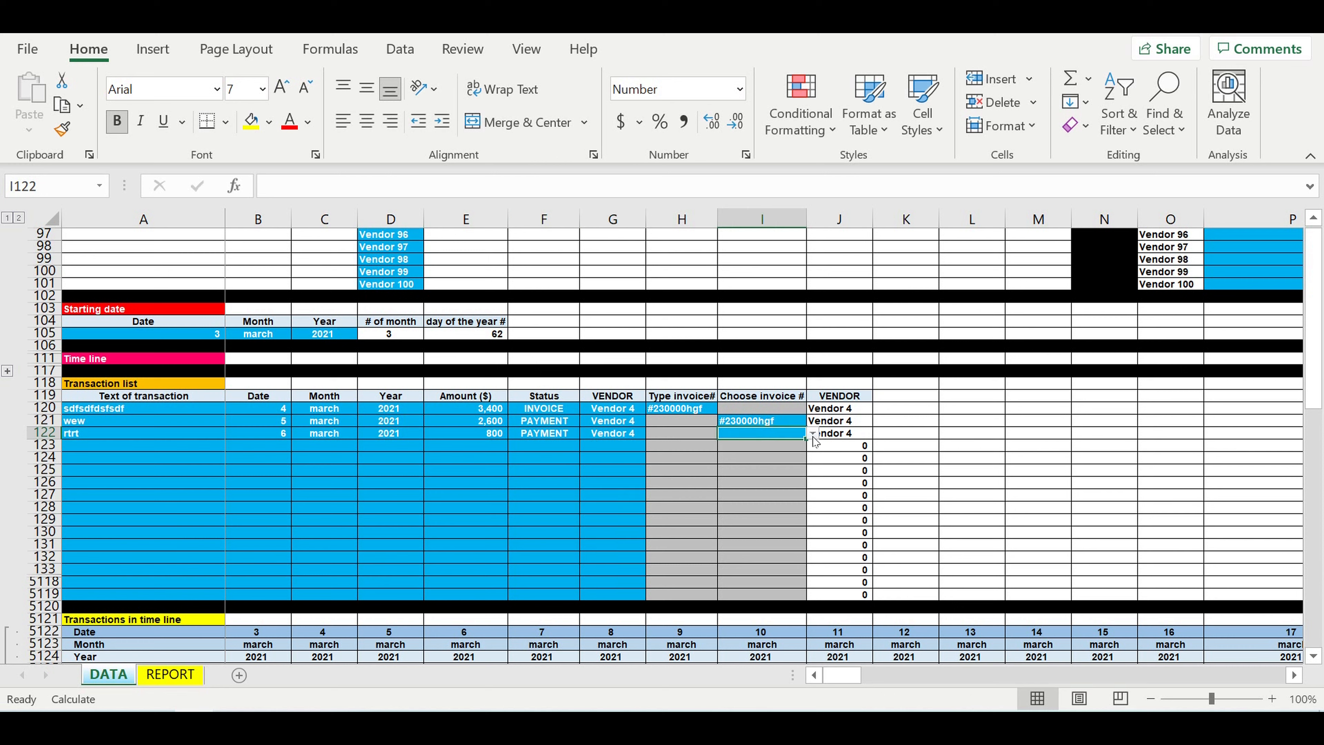
pyautogui.click(813, 434)
pyautogui.scroll(1, 811, 469)
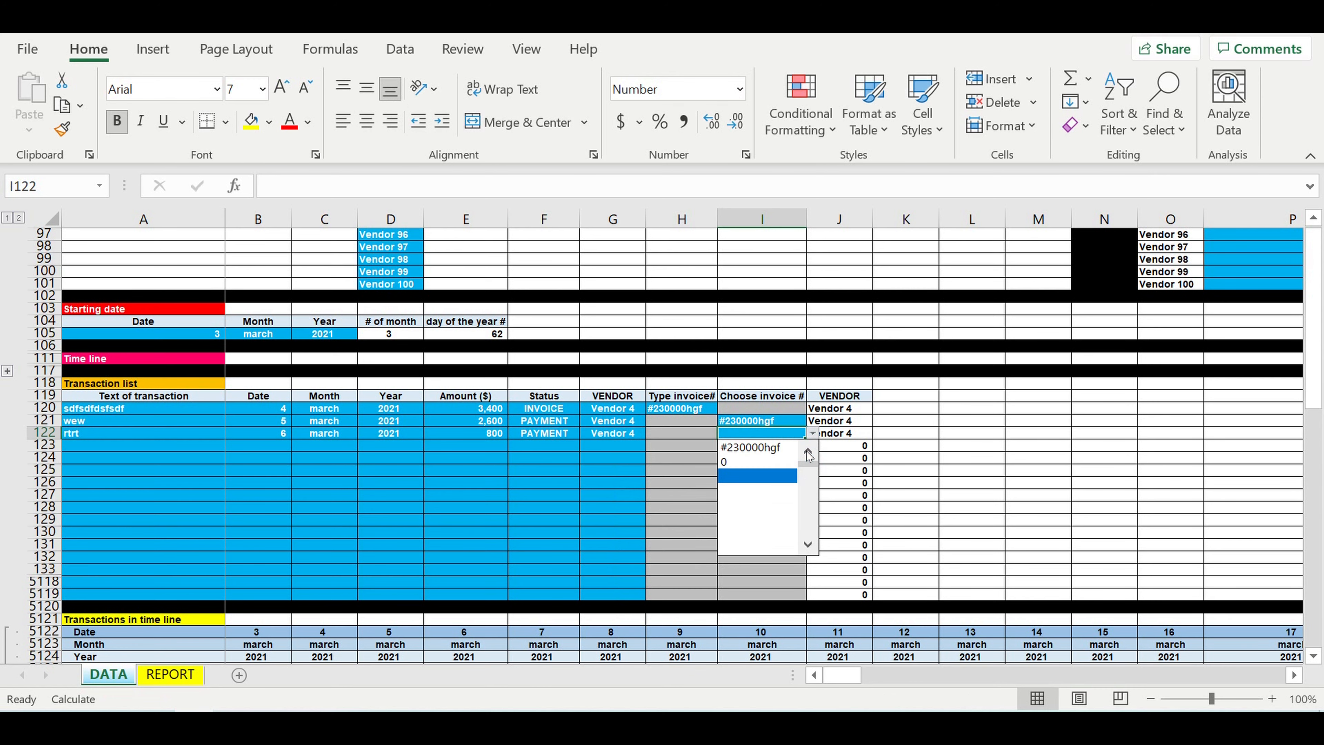
pyautogui.click(771, 448)
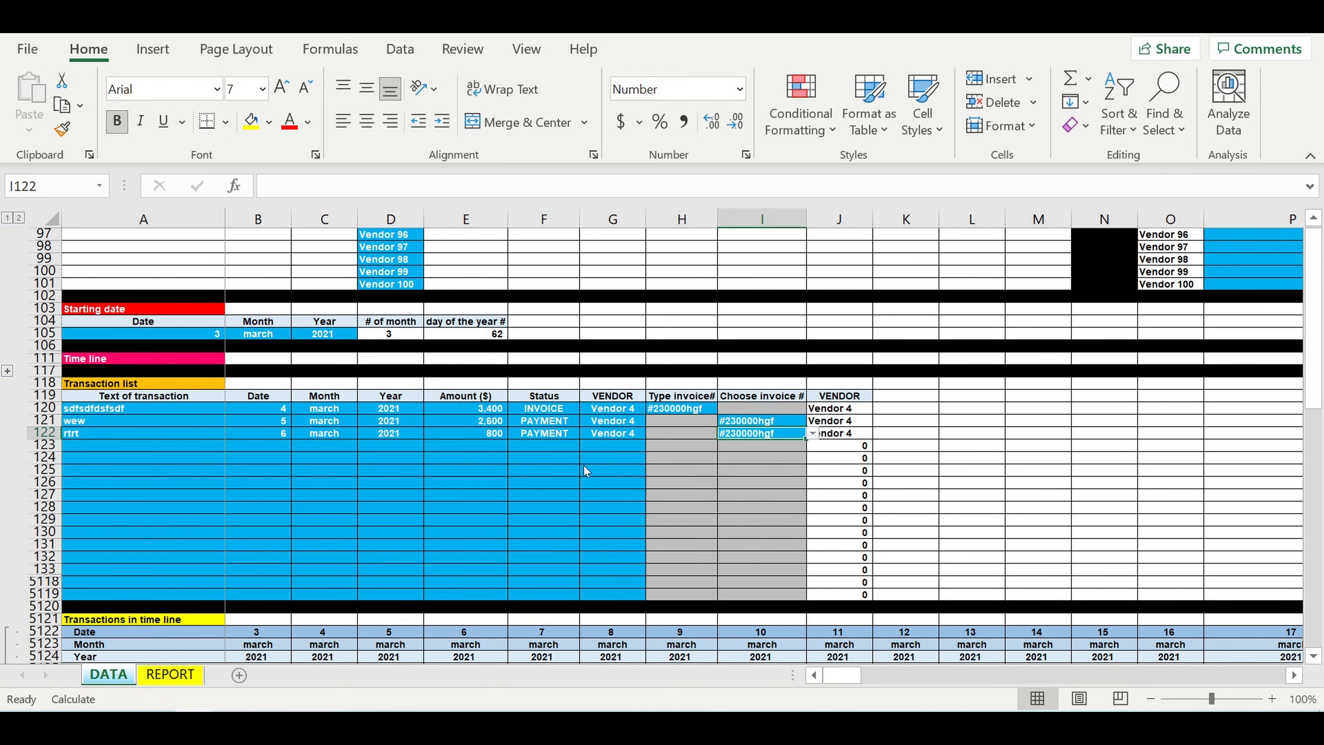
pyautogui.click(164, 675)
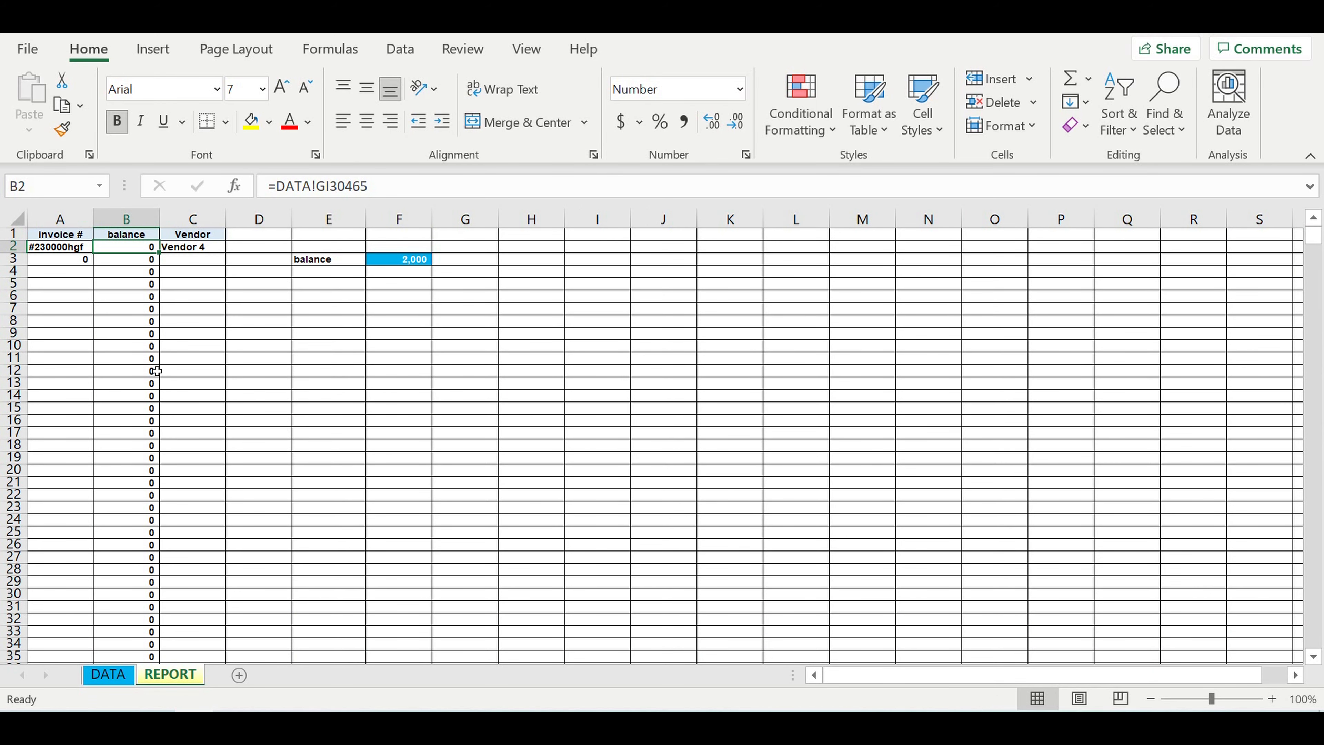
# On the DATA sheet, enter retret as the fourth transaction's text in cell A123 and set its date to 5
pyautogui.click(109, 674)
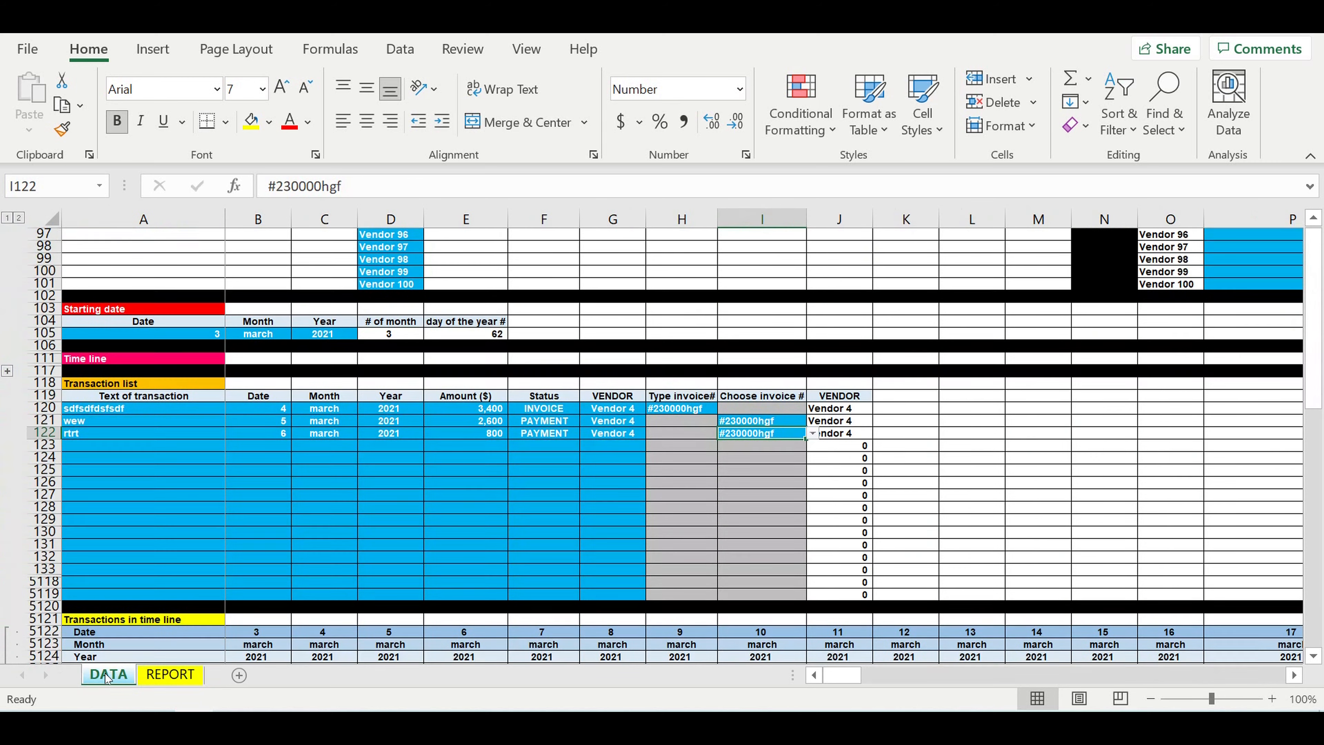
pyautogui.click(109, 446)
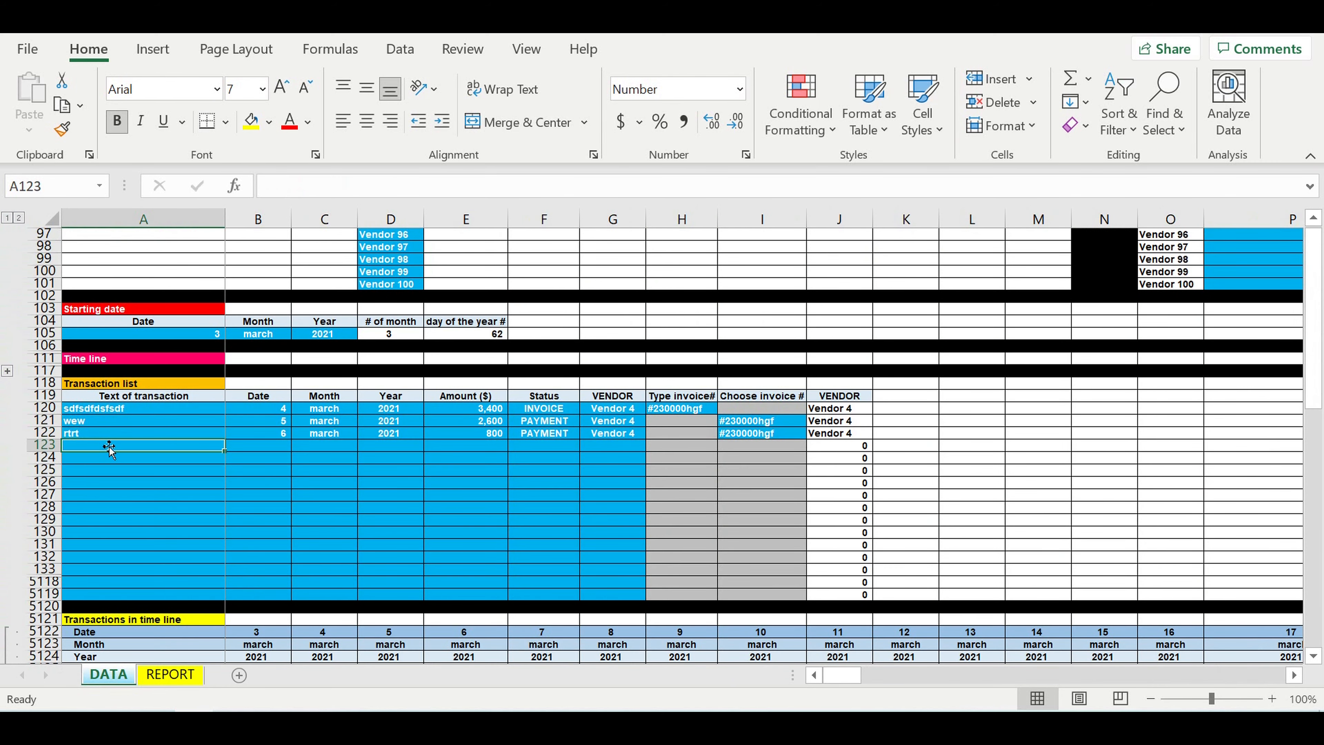
pyautogui.write('retret')
pyautogui.click(267, 448)
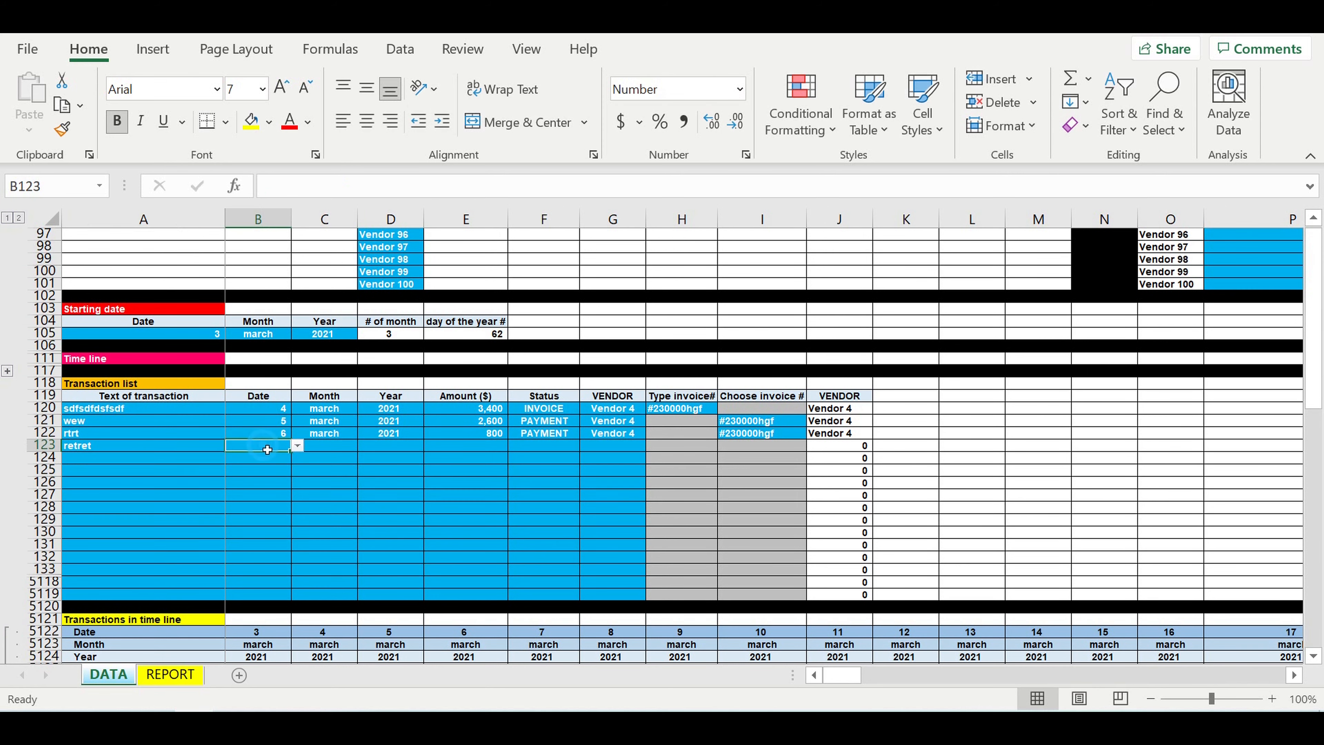
pyautogui.click(296, 446)
pyautogui.click(255, 517)
# Set the fourth transaction's month to march and its year to 2021
pyautogui.click(329, 445)
pyautogui.click(364, 445)
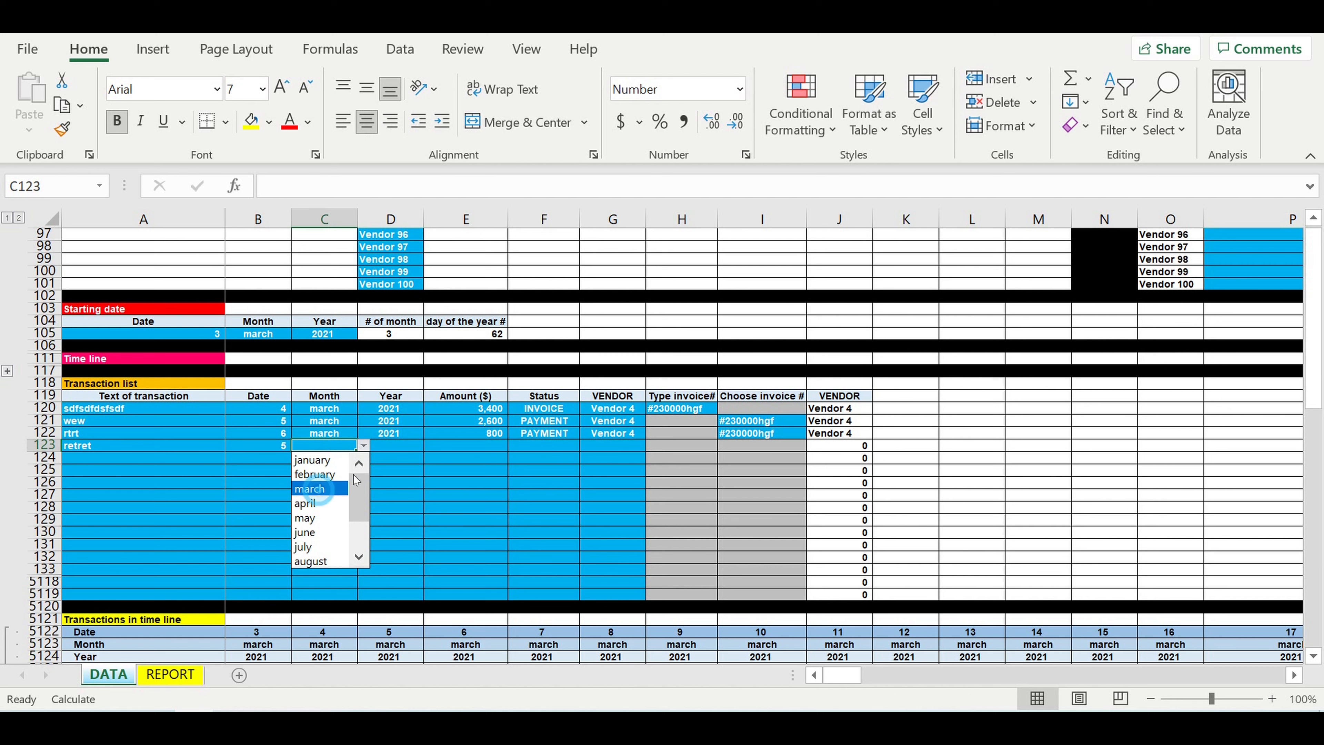
pyautogui.click(312, 489)
pyautogui.click(396, 446)
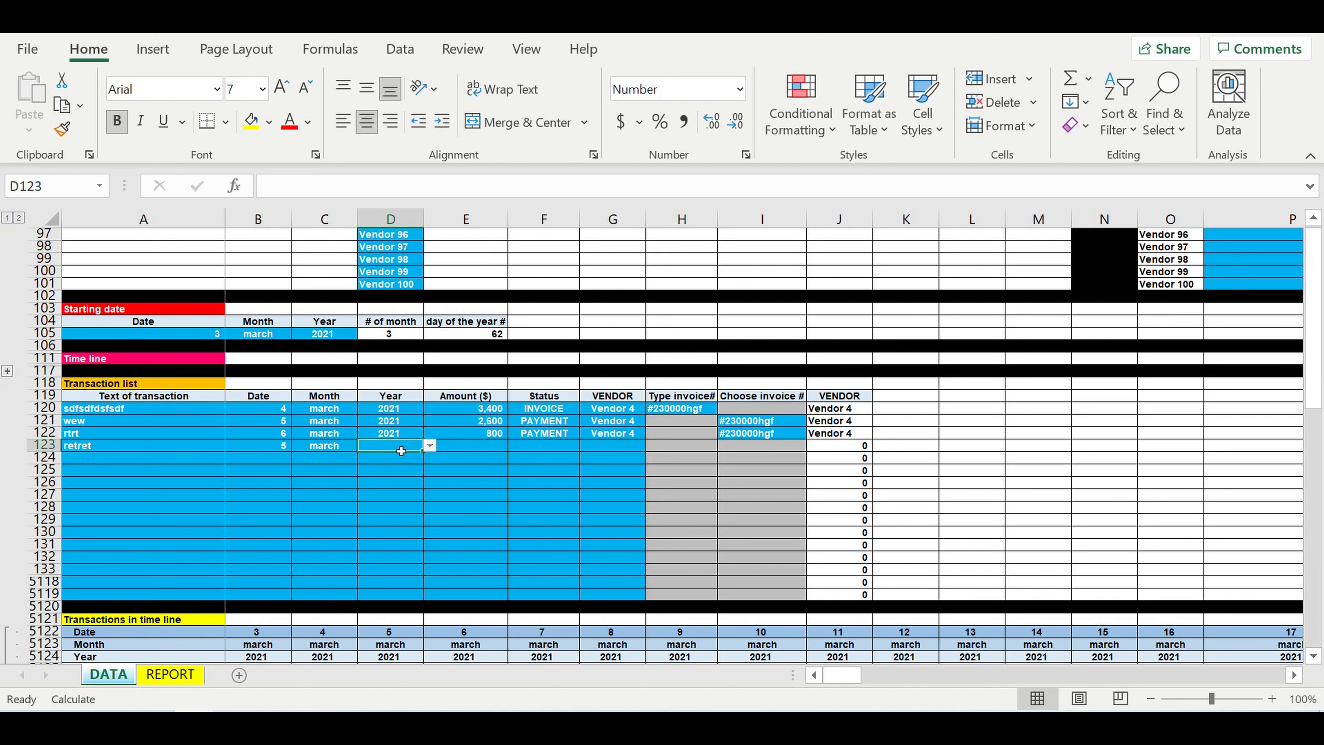
pyautogui.click(429, 446)
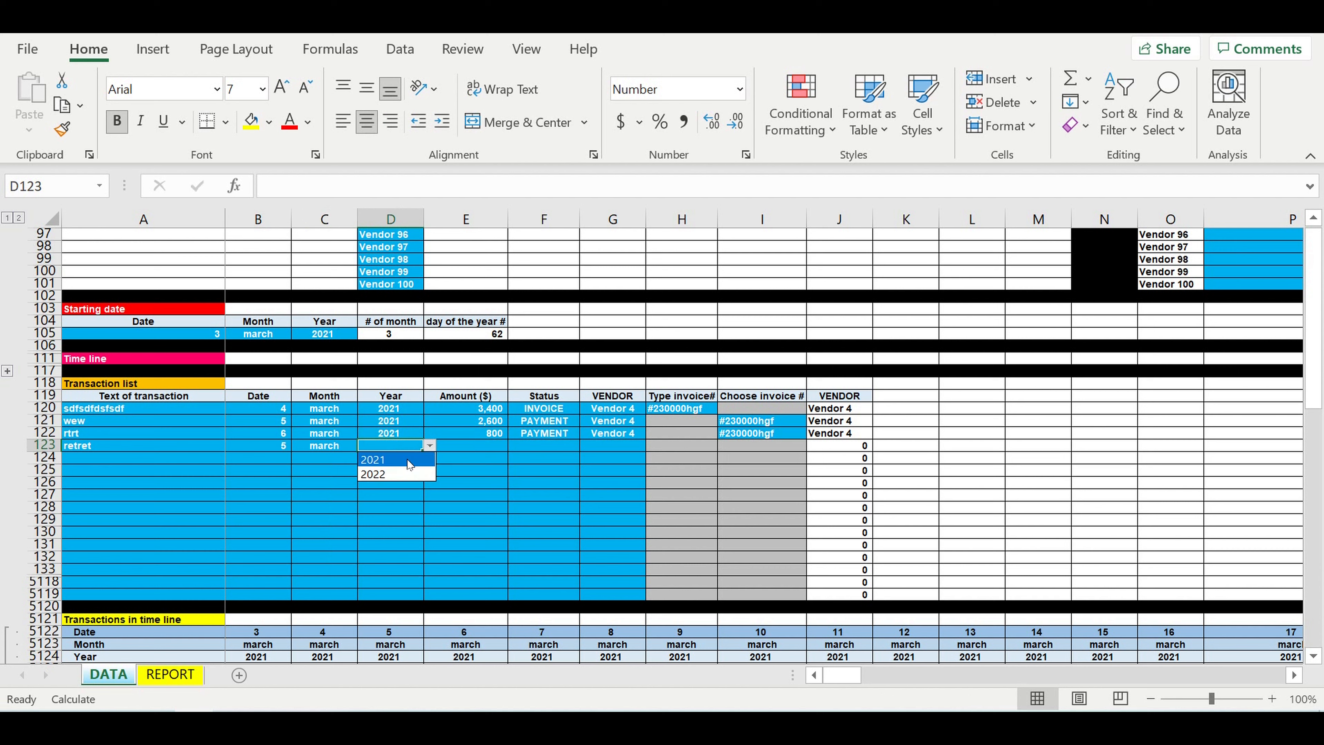
pyautogui.click(396, 458)
# Enter 45000 as the fourth transaction's amount in cell E123 and set its status to INVOICE
pyautogui.click(480, 451)
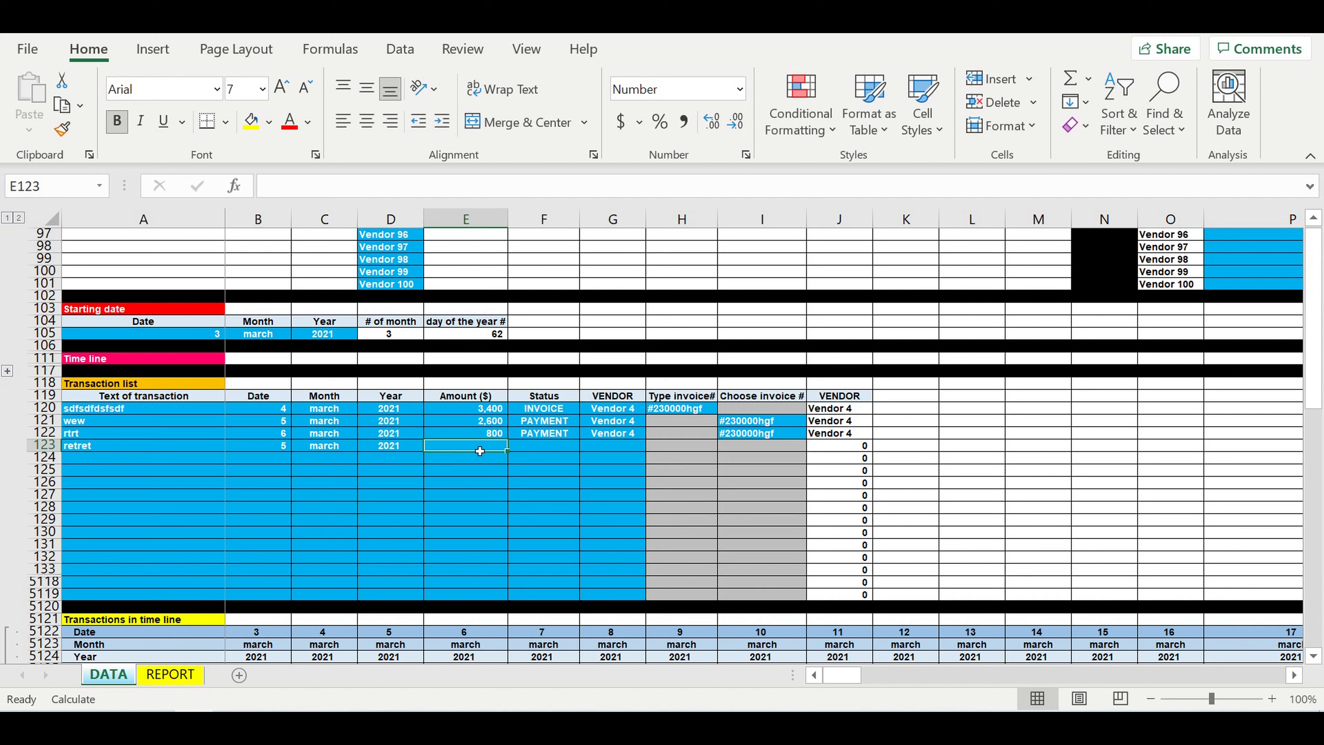
pyautogui.write('4500')
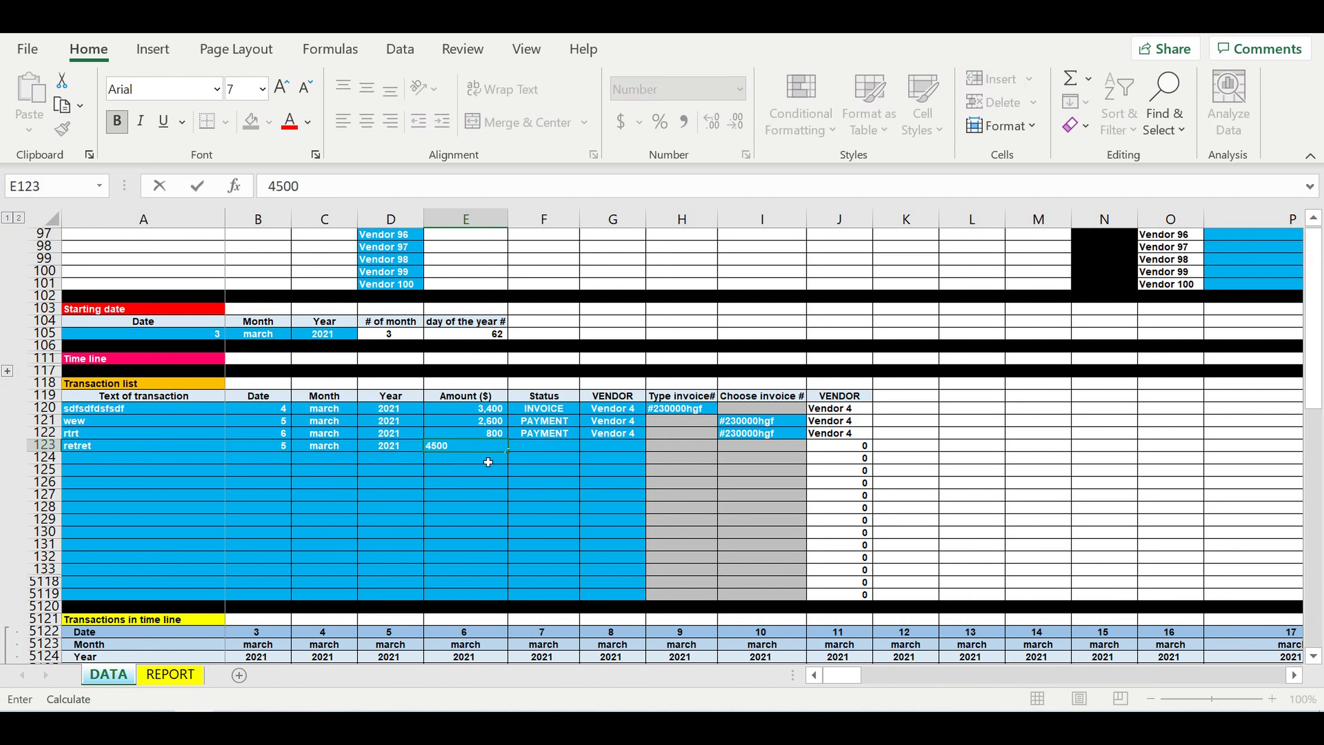
pyautogui.write('0')
pyautogui.press('Tab')
pyautogui.click(586, 447)
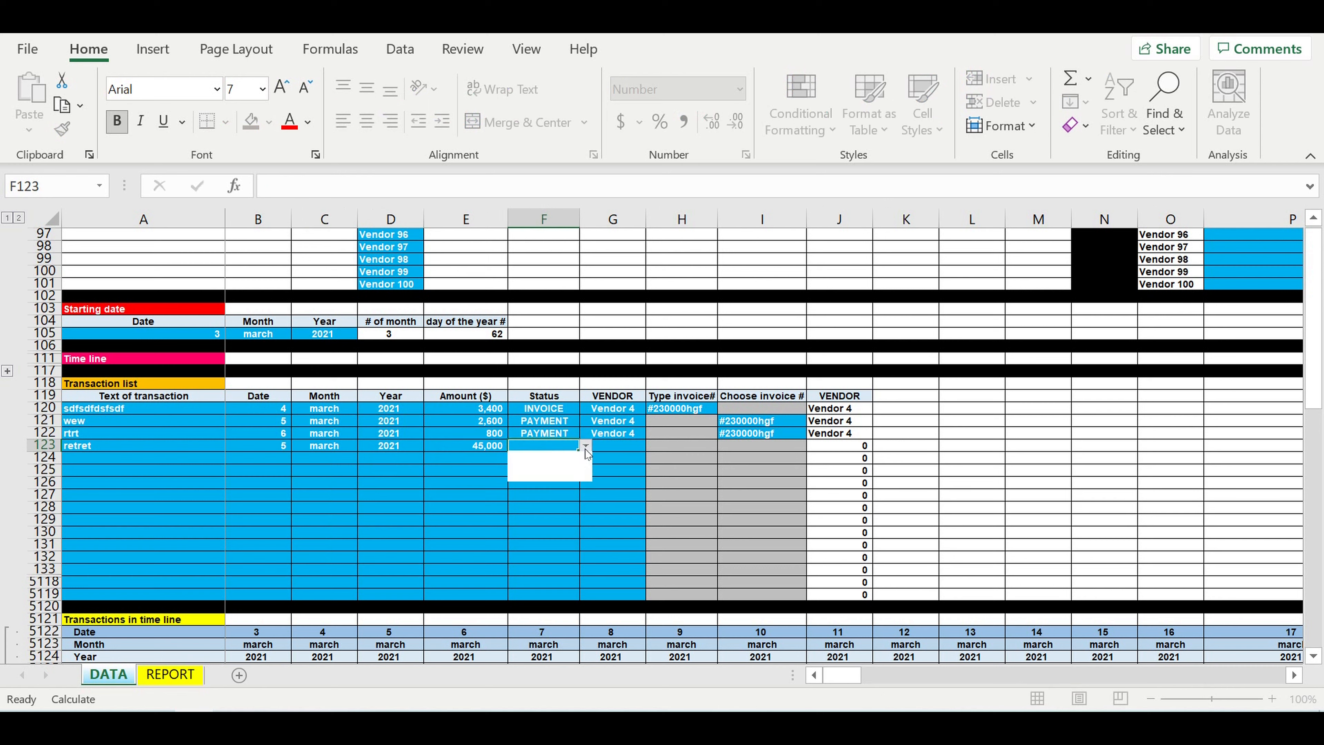
pyautogui.click(570, 458)
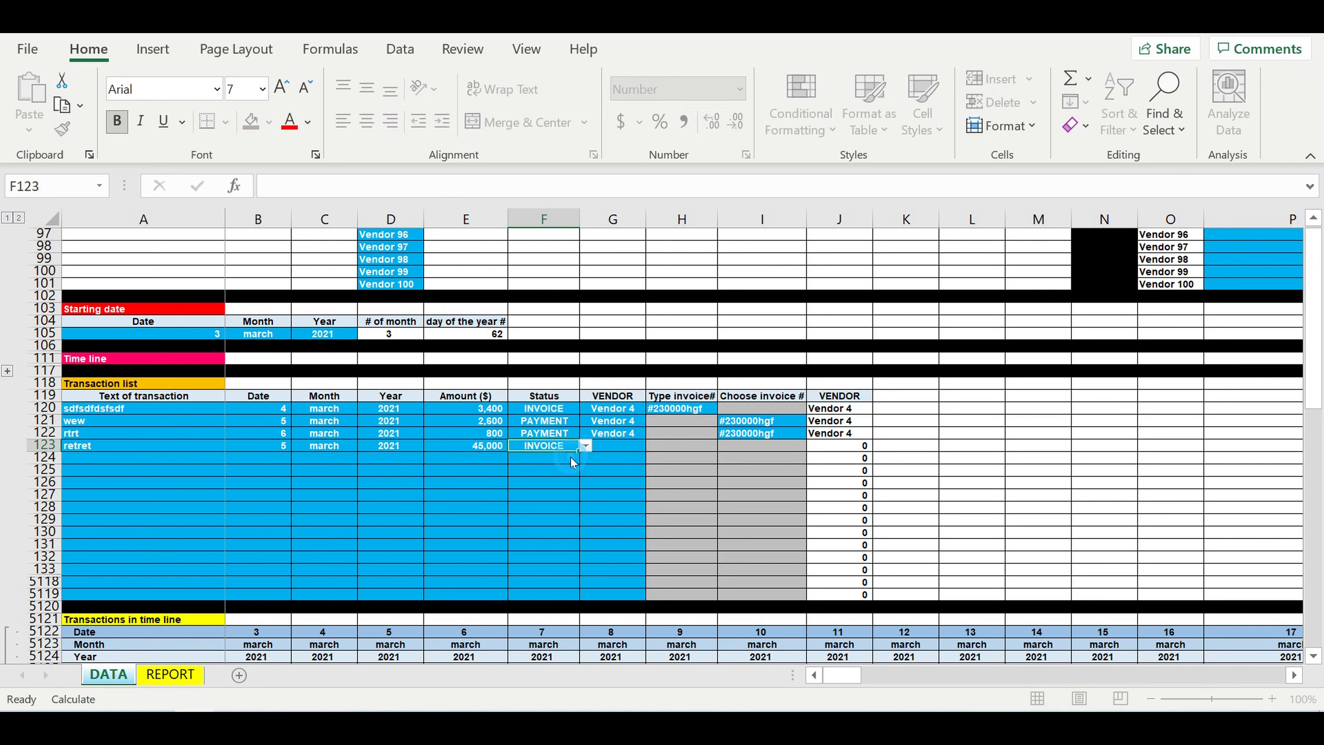
# Set the fourth transaction's vendor to Vendor 2 and enter ffffff3455555 as its invoice number in cell H123
pyautogui.click(620, 446)
pyautogui.click(652, 446)
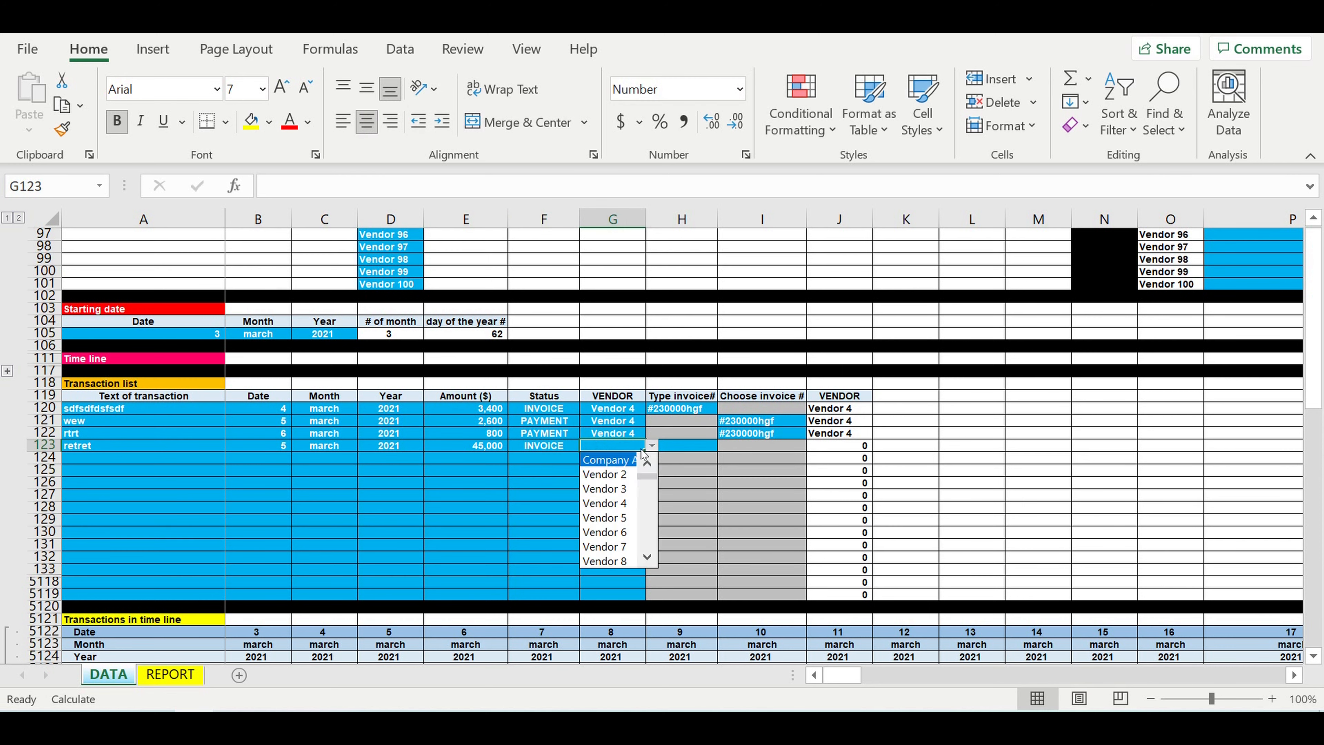
pyautogui.click(619, 474)
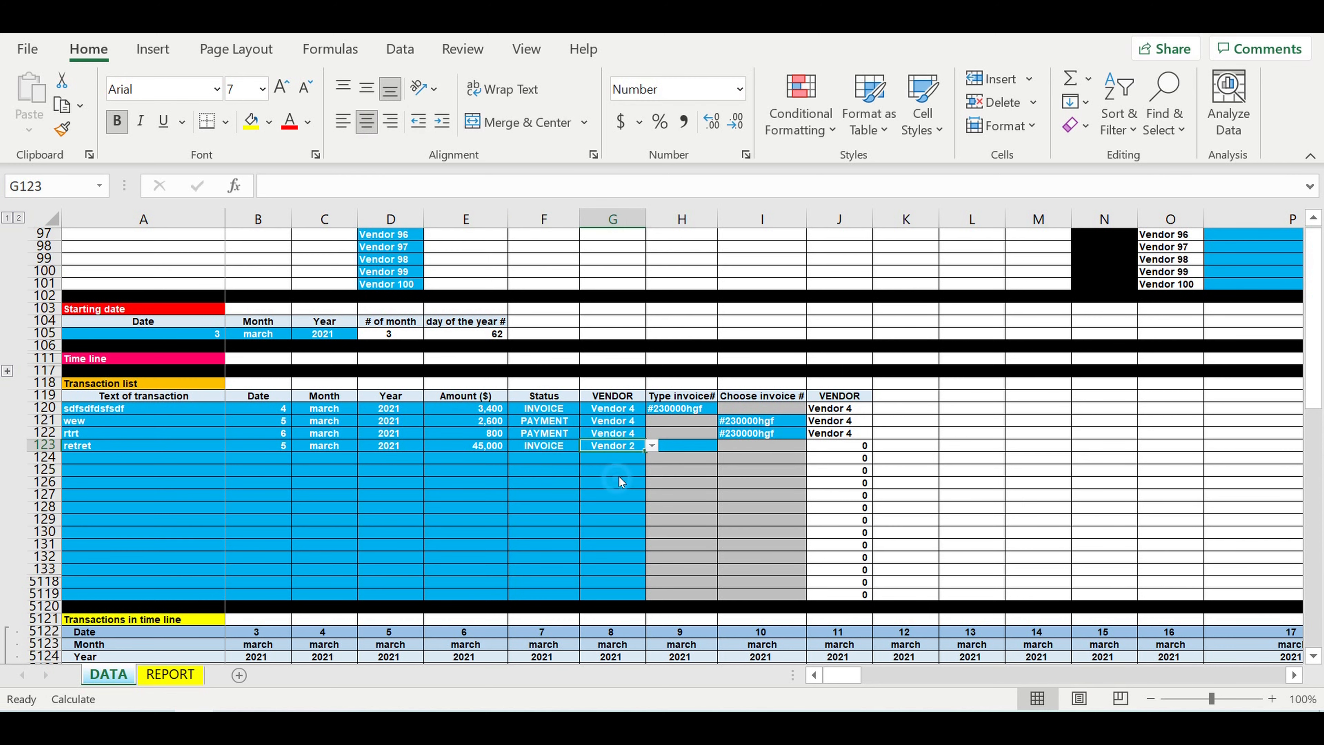
pyautogui.click(681, 447)
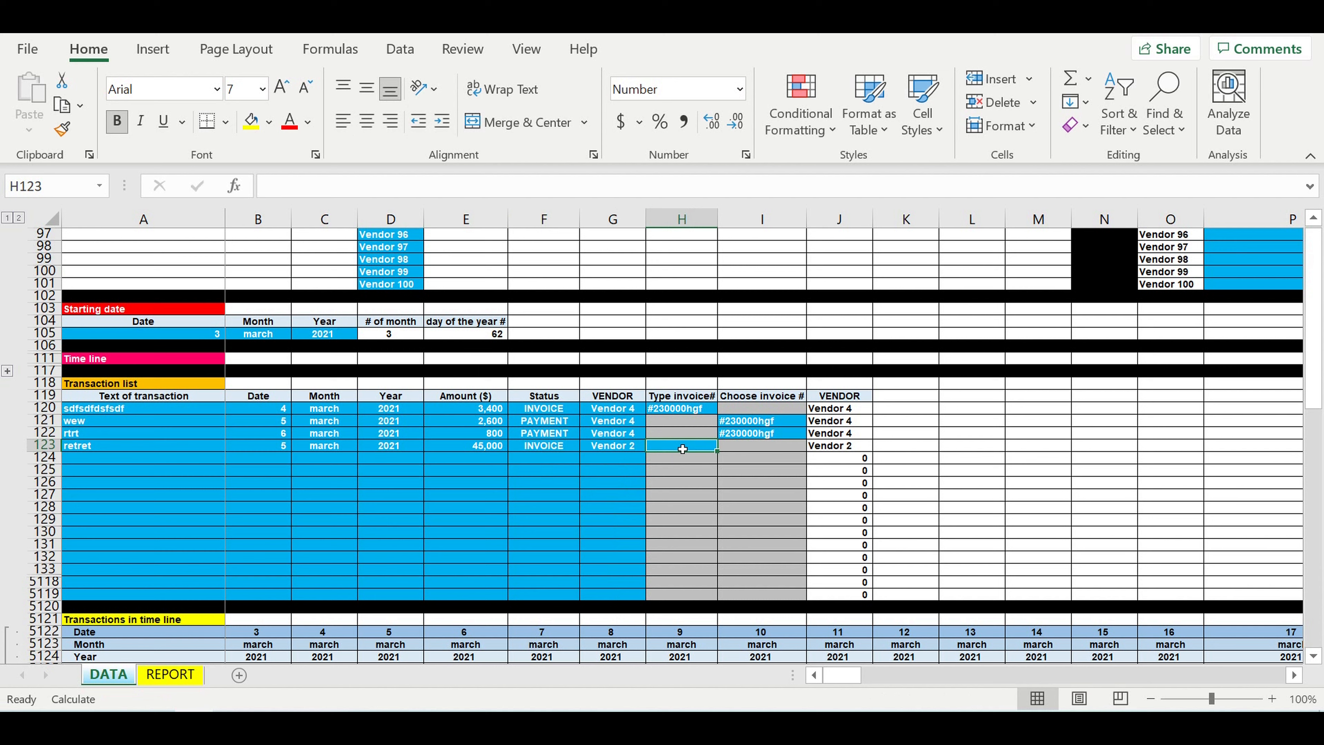
pyautogui.write('ffffff3455555')
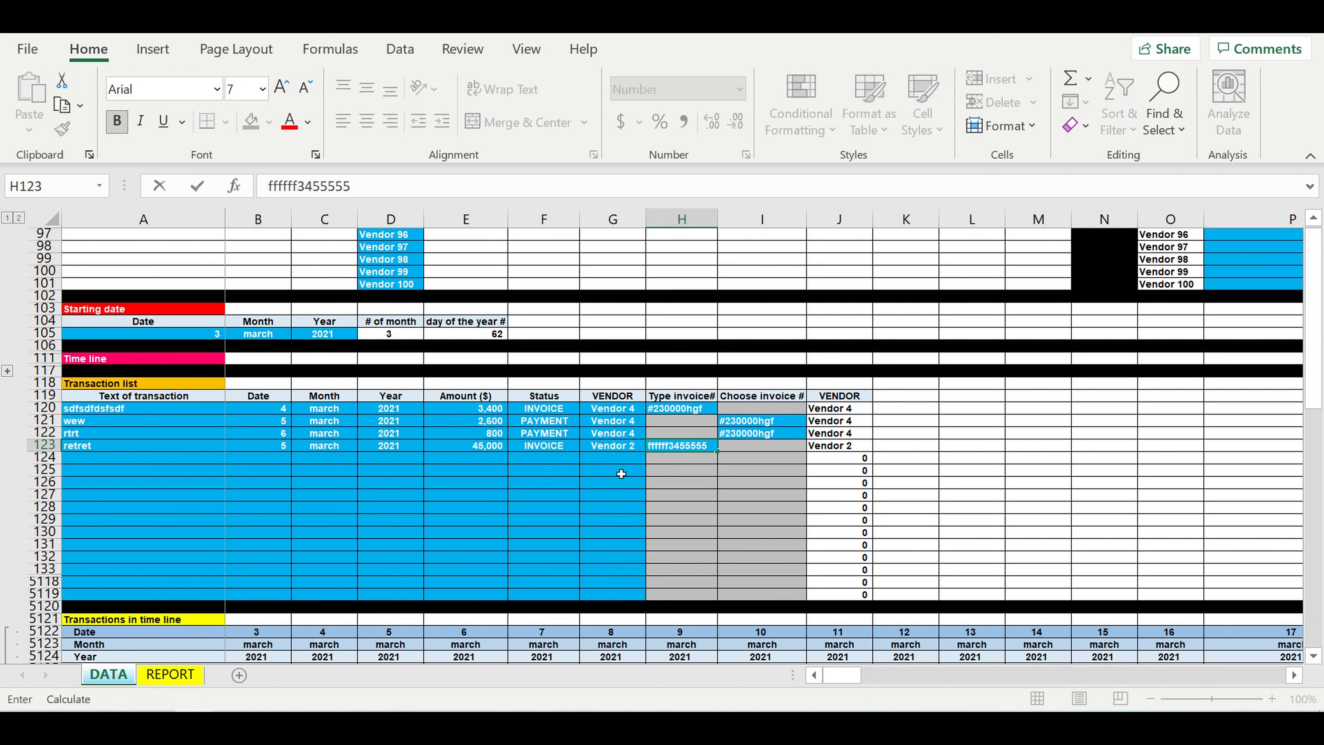
pyautogui.click(605, 459)
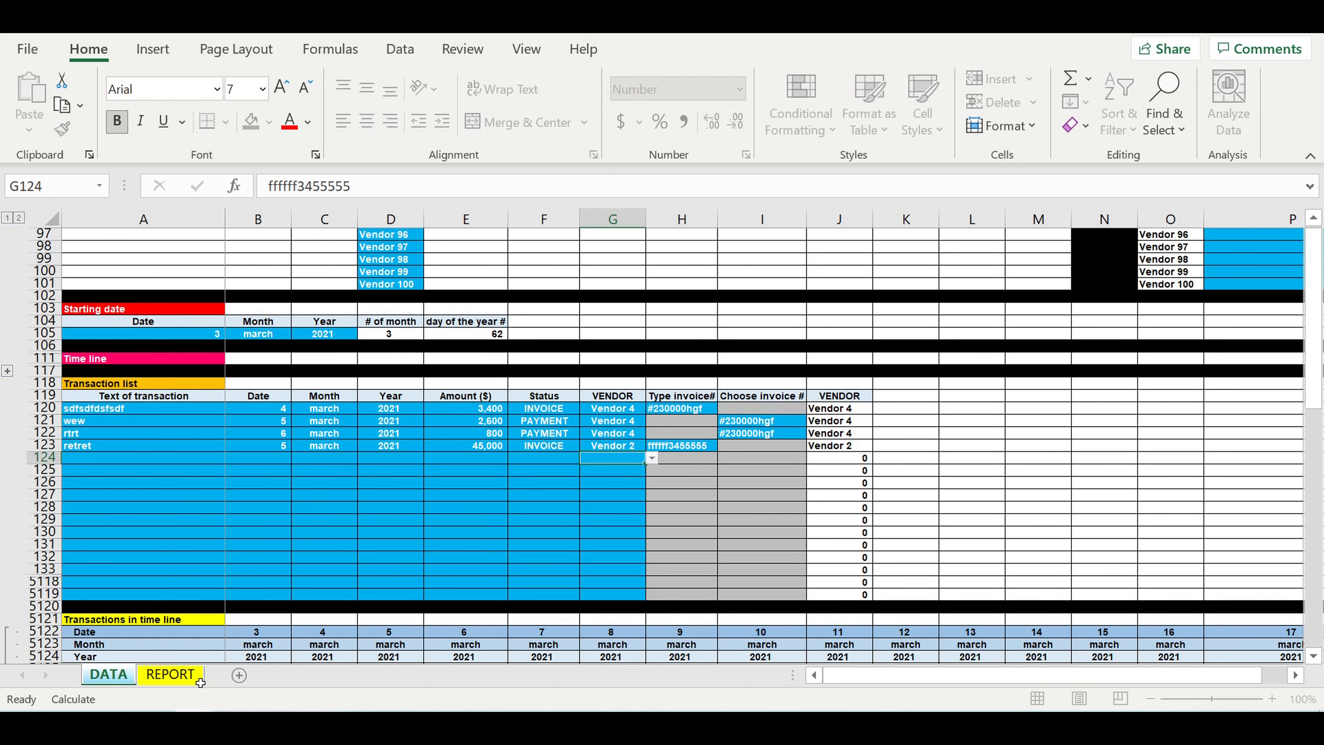
# Check the new invoice's number, balance and vendor in row 4 of the REPORT sheet
pyautogui.click(198, 678)
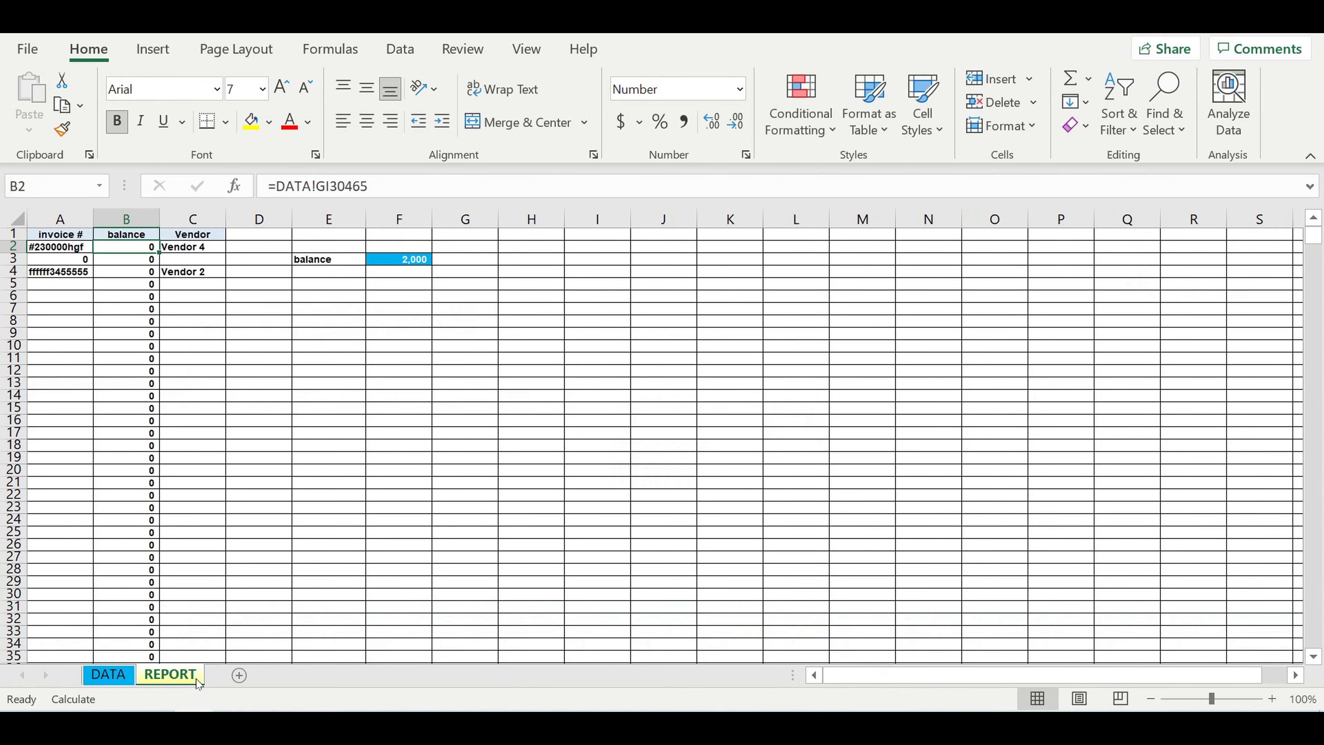
pyautogui.click(47, 274)
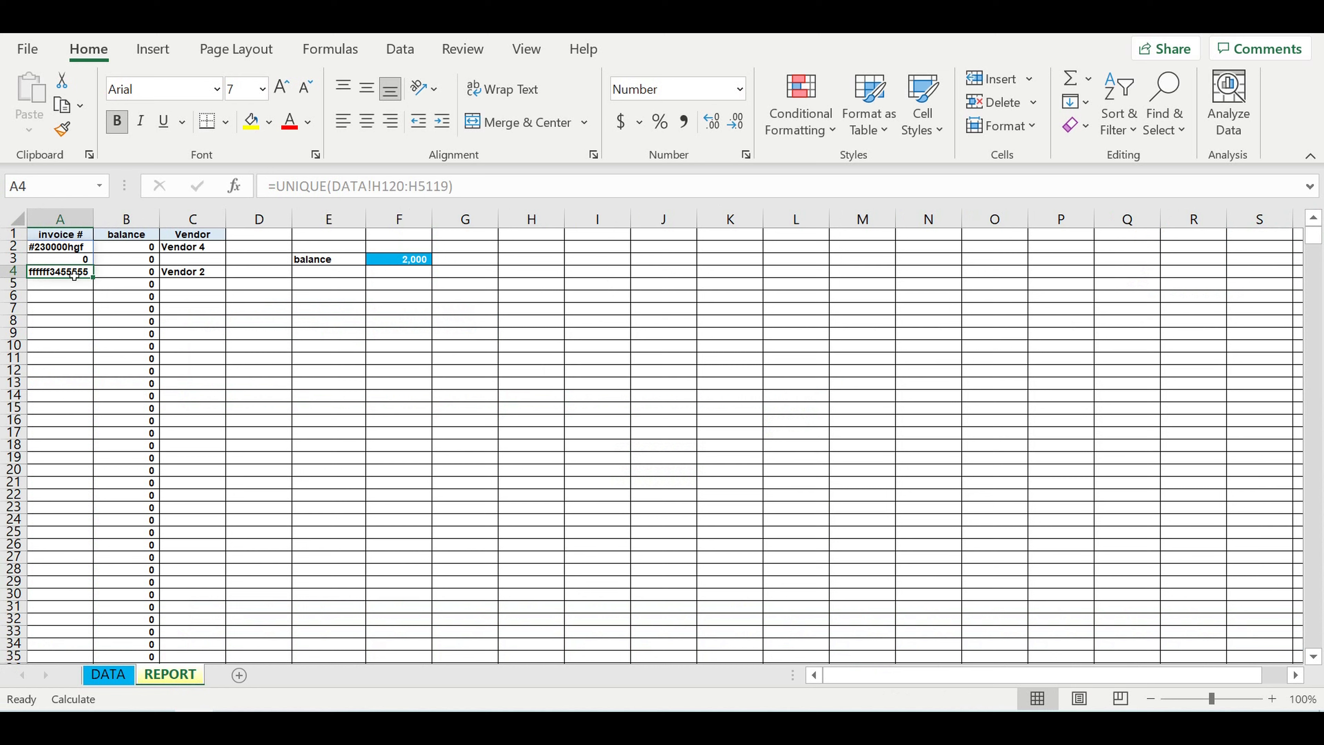
pyautogui.click(202, 276)
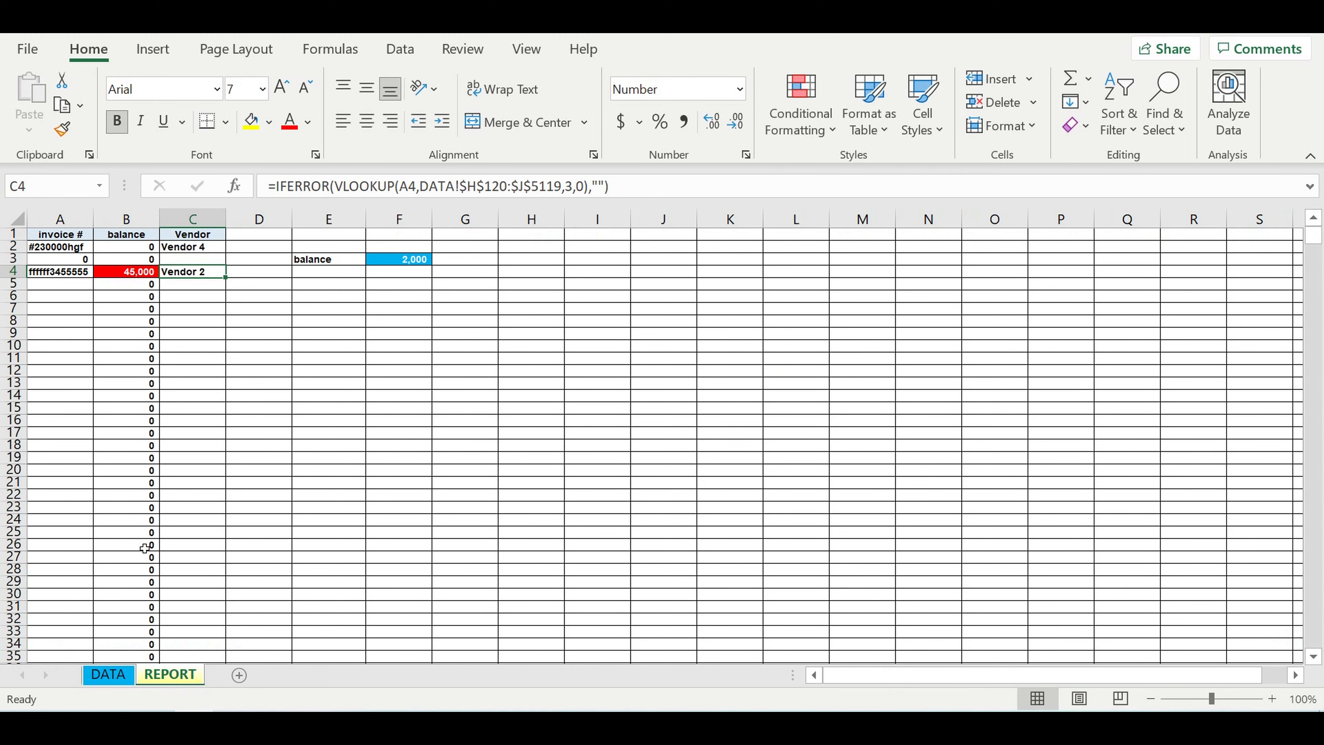
# Enter ertrt as the fifth transaction's text in cell A124 of the DATA sheet and set its date to 6
pyautogui.click(107, 677)
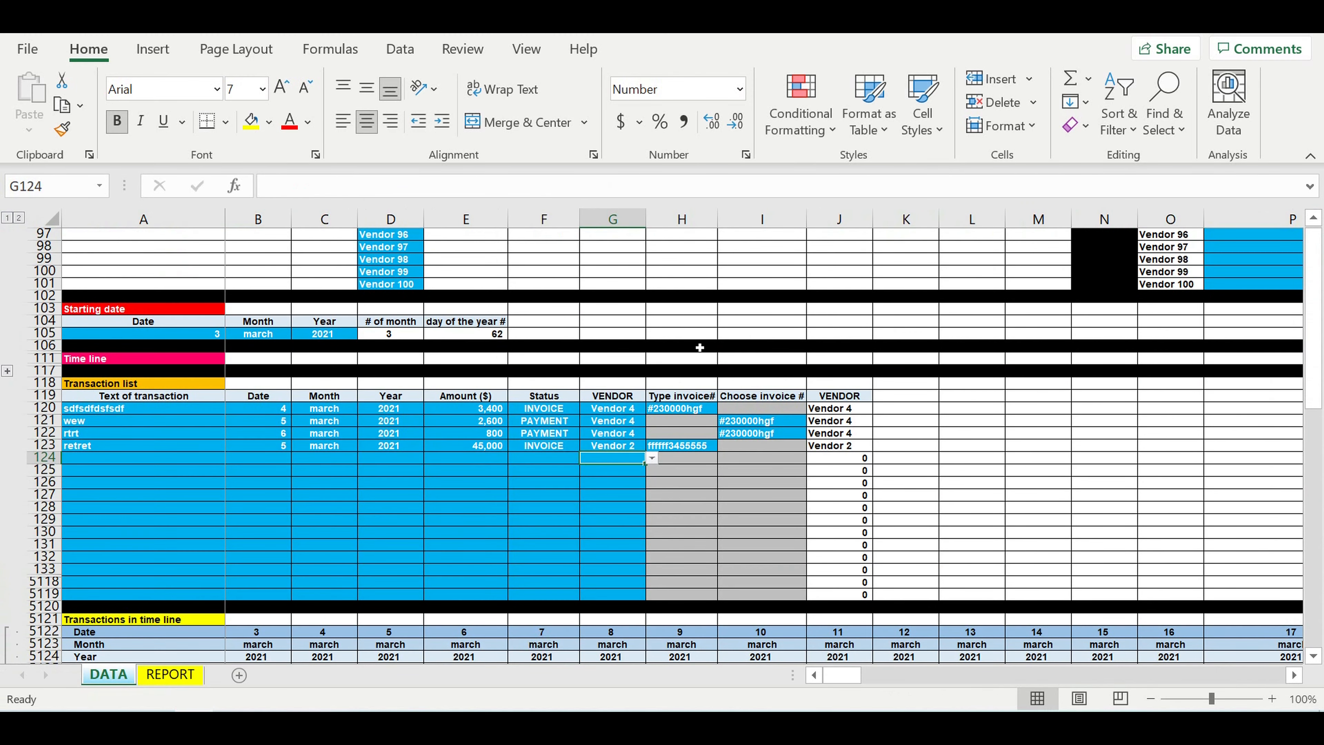
pyautogui.click(85, 463)
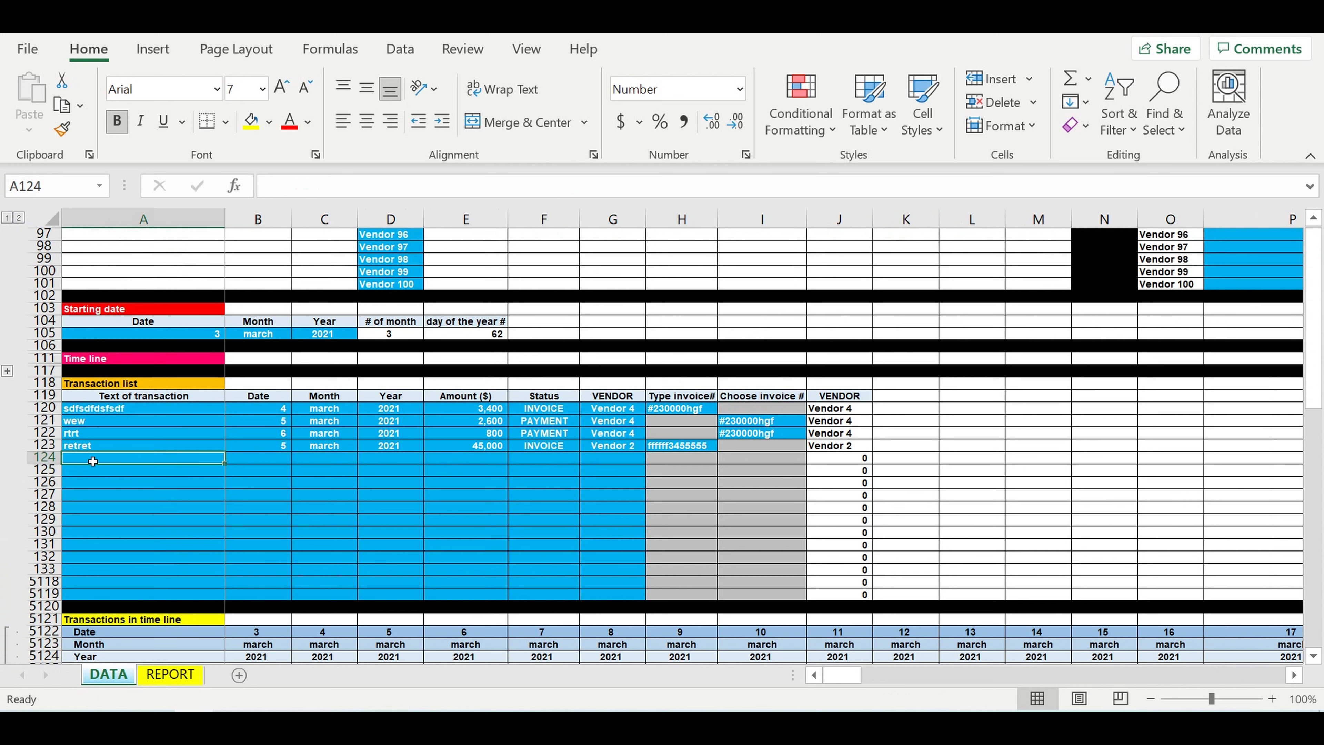
pyautogui.write('ertrt')
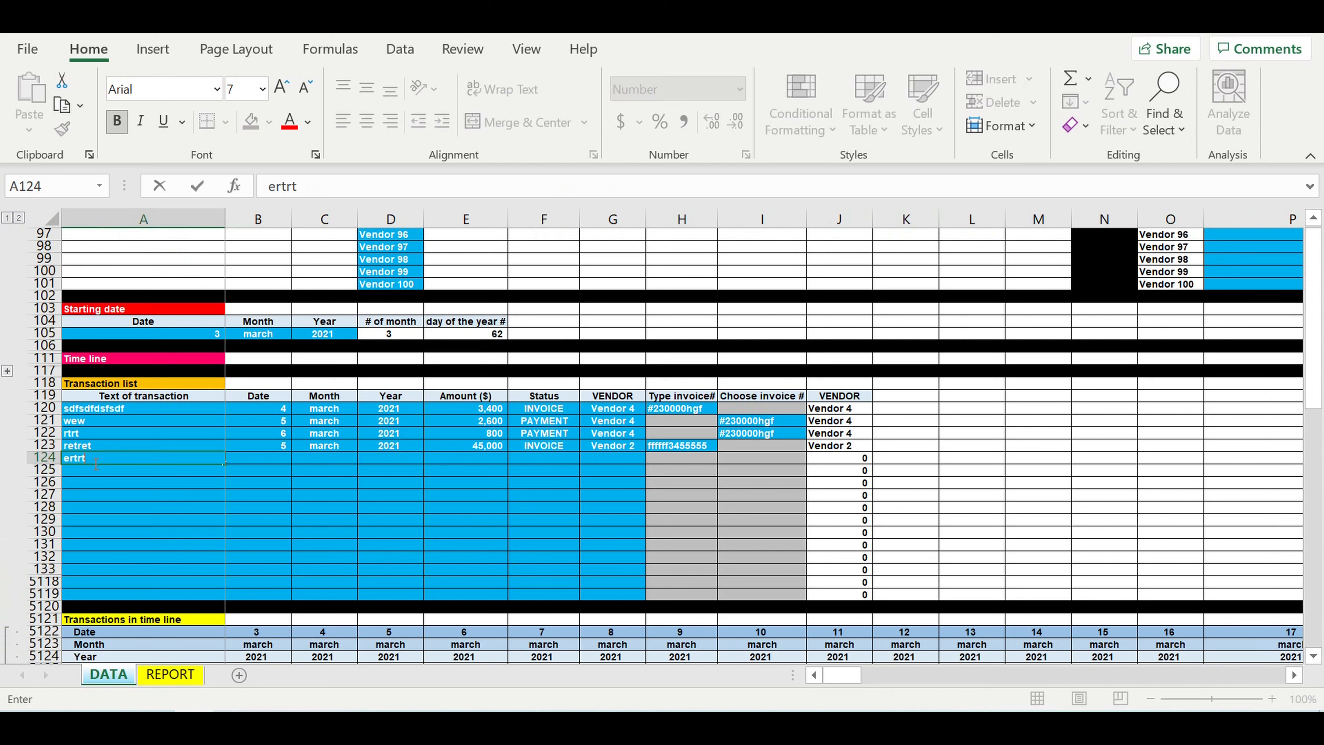
pyautogui.click(266, 462)
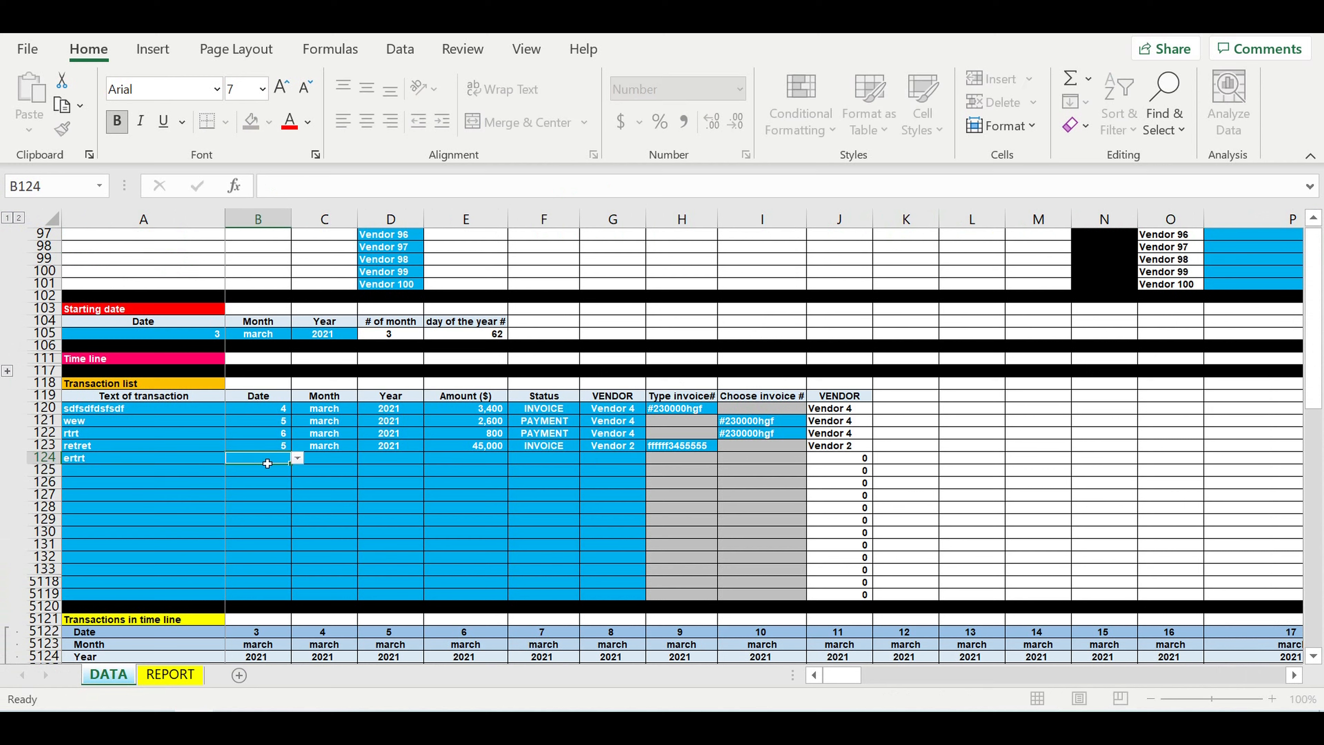
pyautogui.click(297, 459)
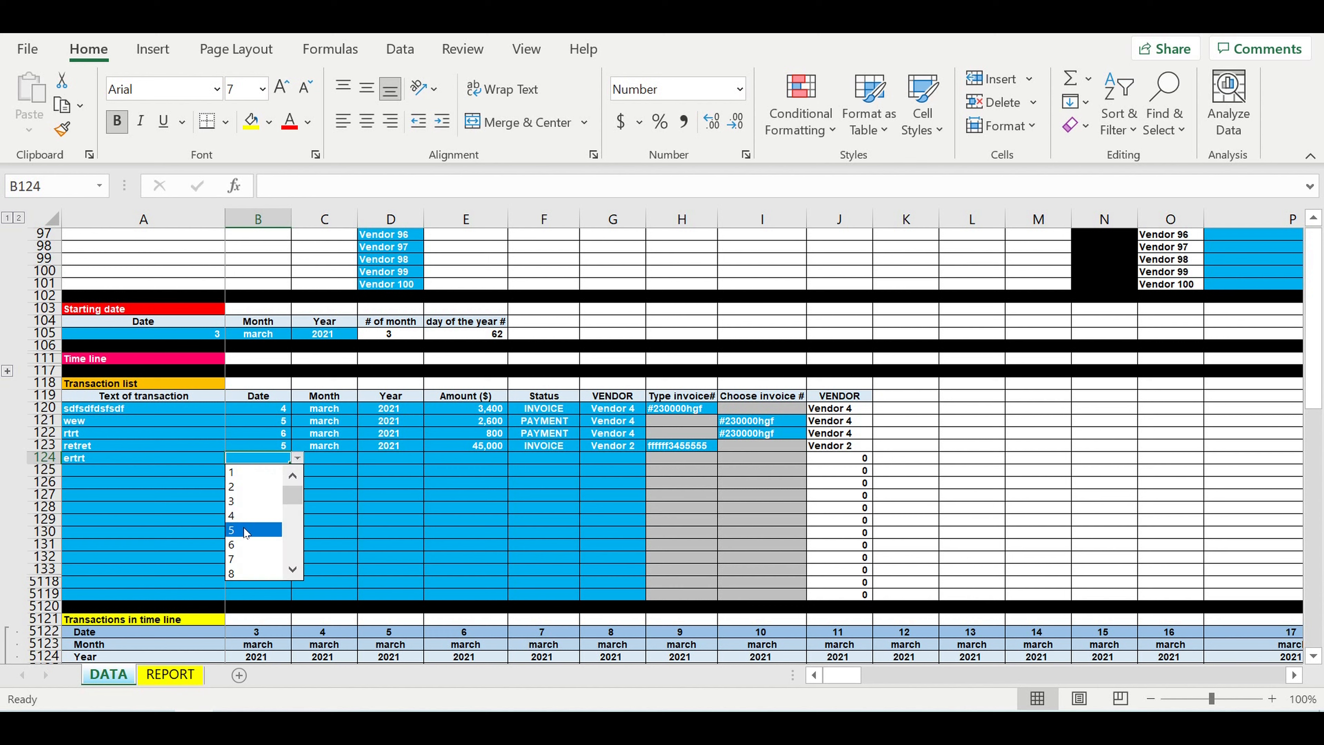
pyautogui.click(247, 545)
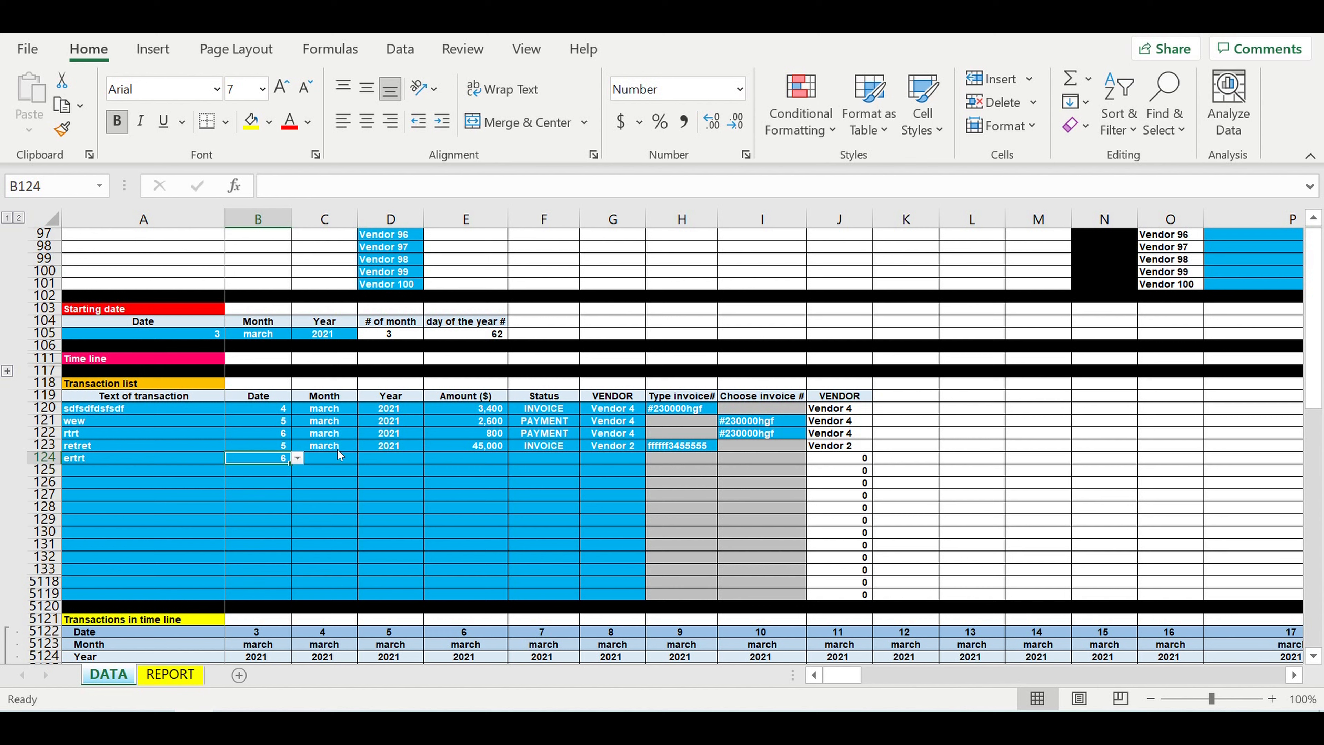
# Set the fifth transaction's month to march and its year to 2021
pyautogui.click(326, 459)
pyautogui.click(363, 458)
pyautogui.click(322, 501)
pyautogui.click(411, 459)
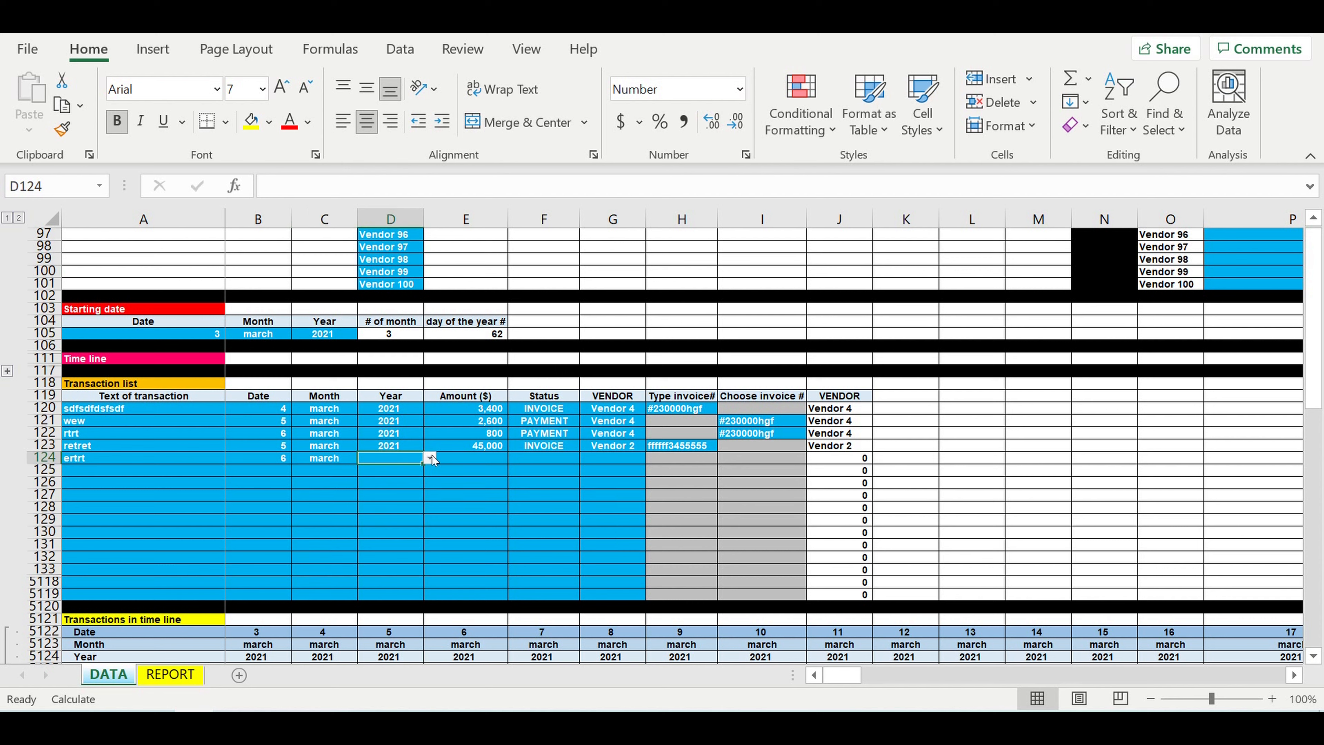
pyautogui.click(430, 458)
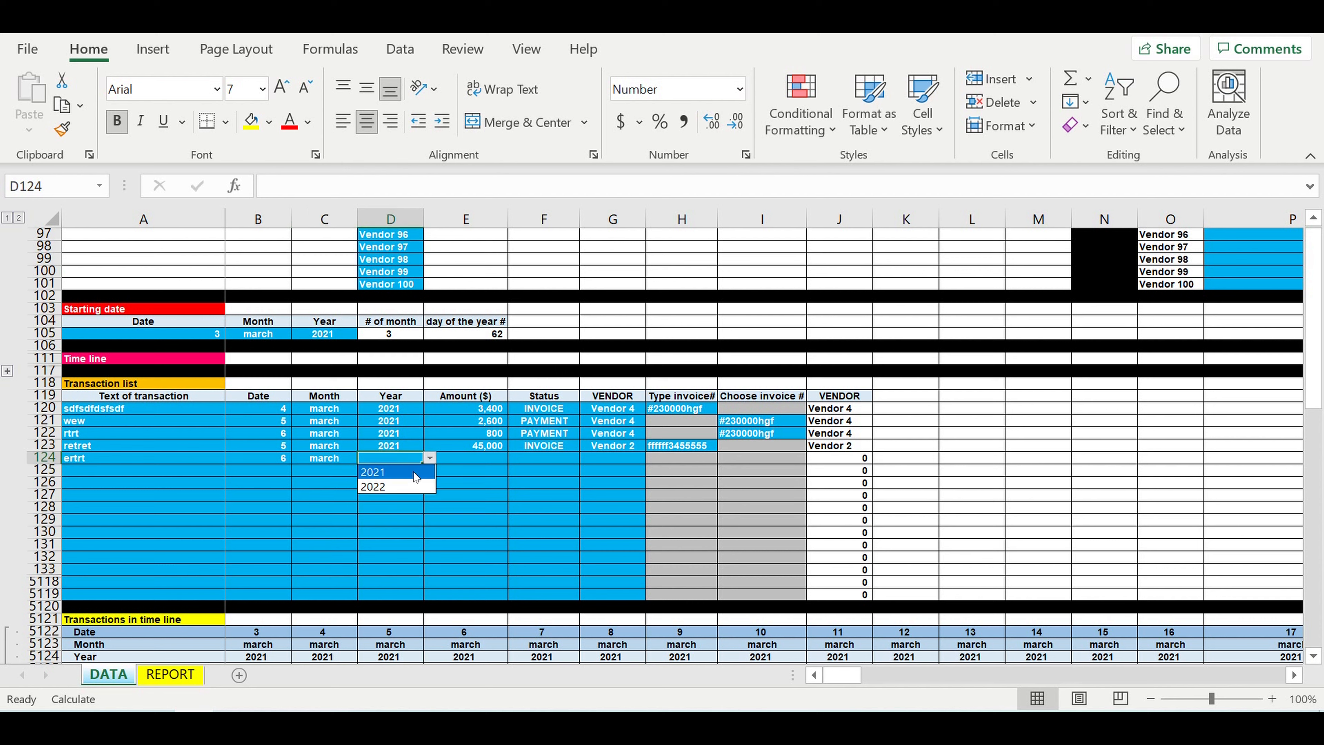
pyautogui.click(416, 477)
# Enter 35000 as the fifth transaction's amount in cell E124 and set its status to PAYMENT
pyautogui.click(493, 464)
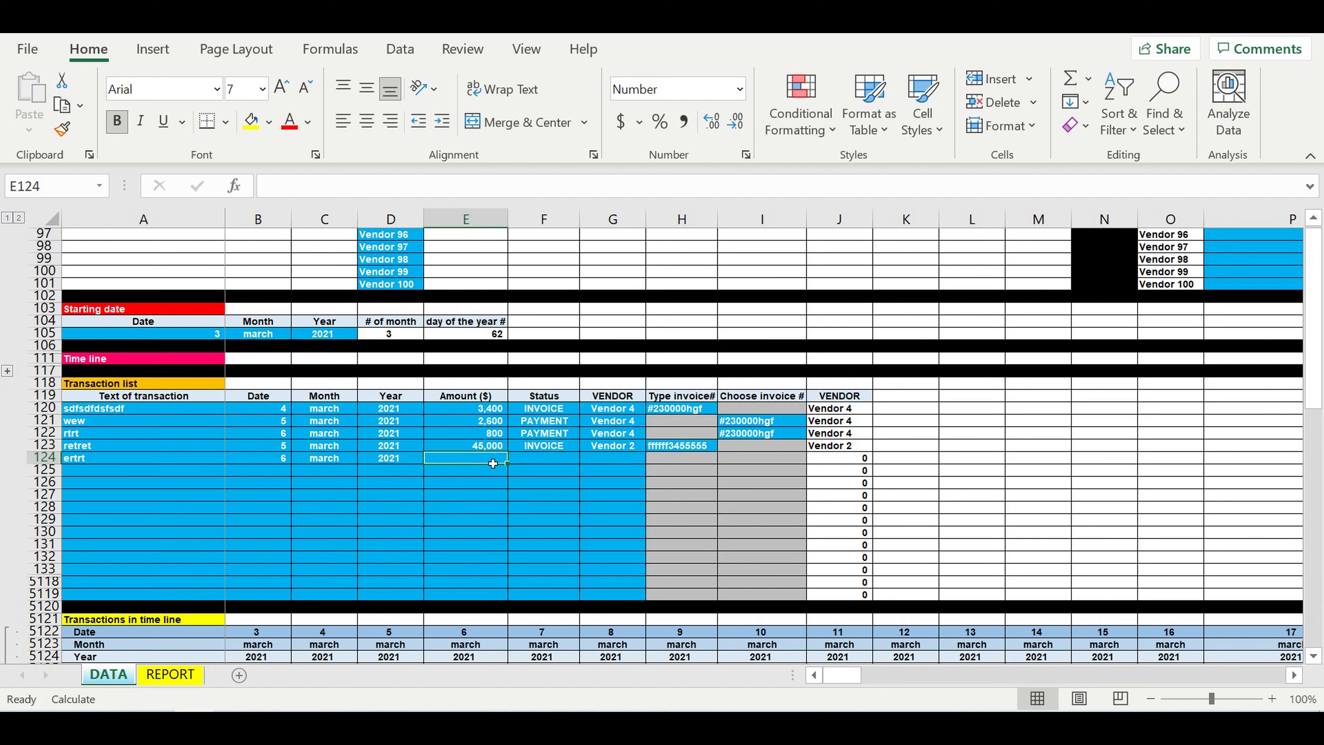
pyautogui.write('35000')
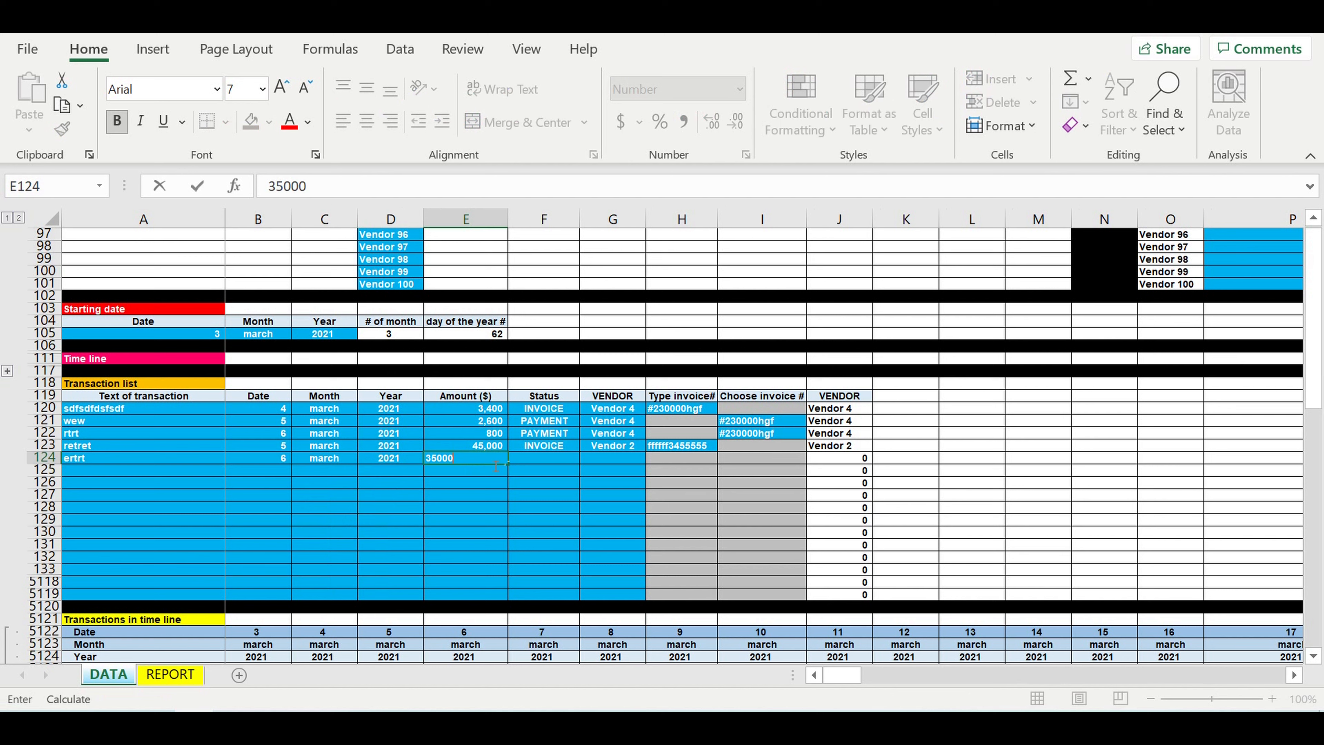
pyautogui.click(550, 463)
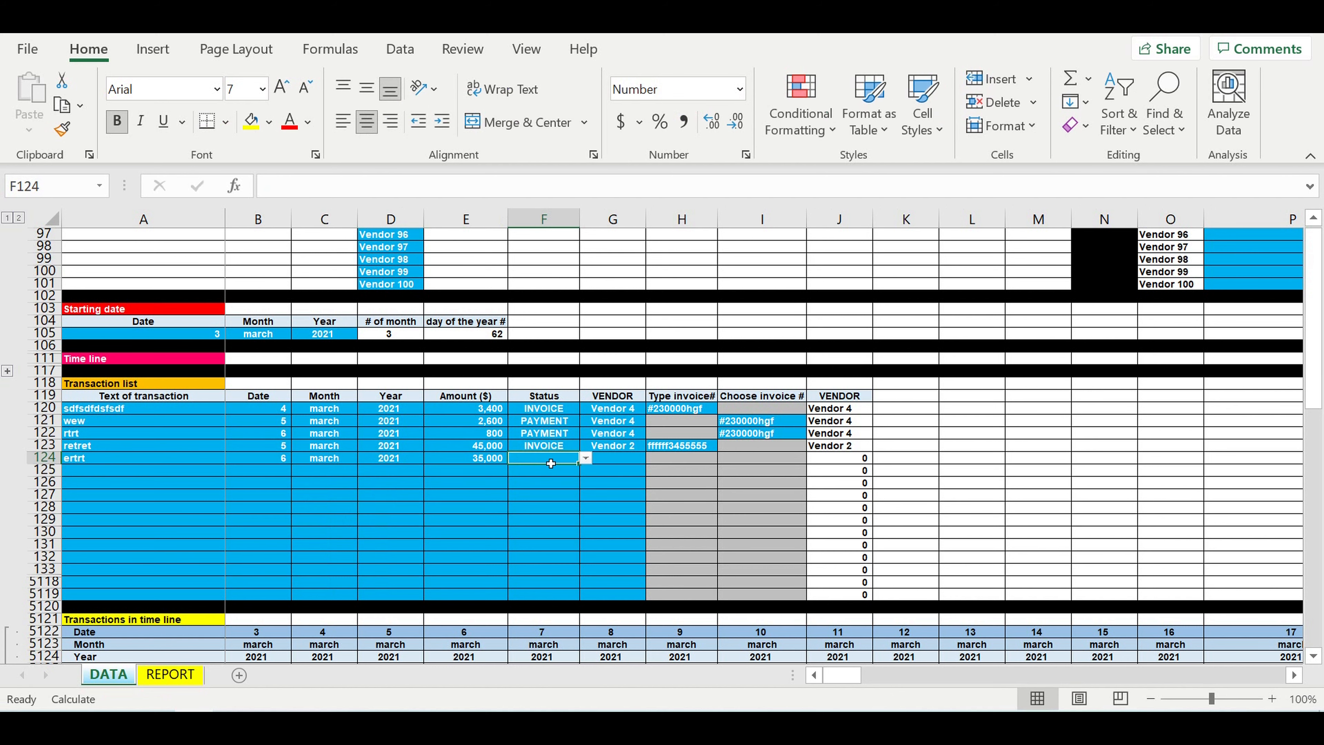
pyautogui.click(586, 458)
pyautogui.click(534, 481)
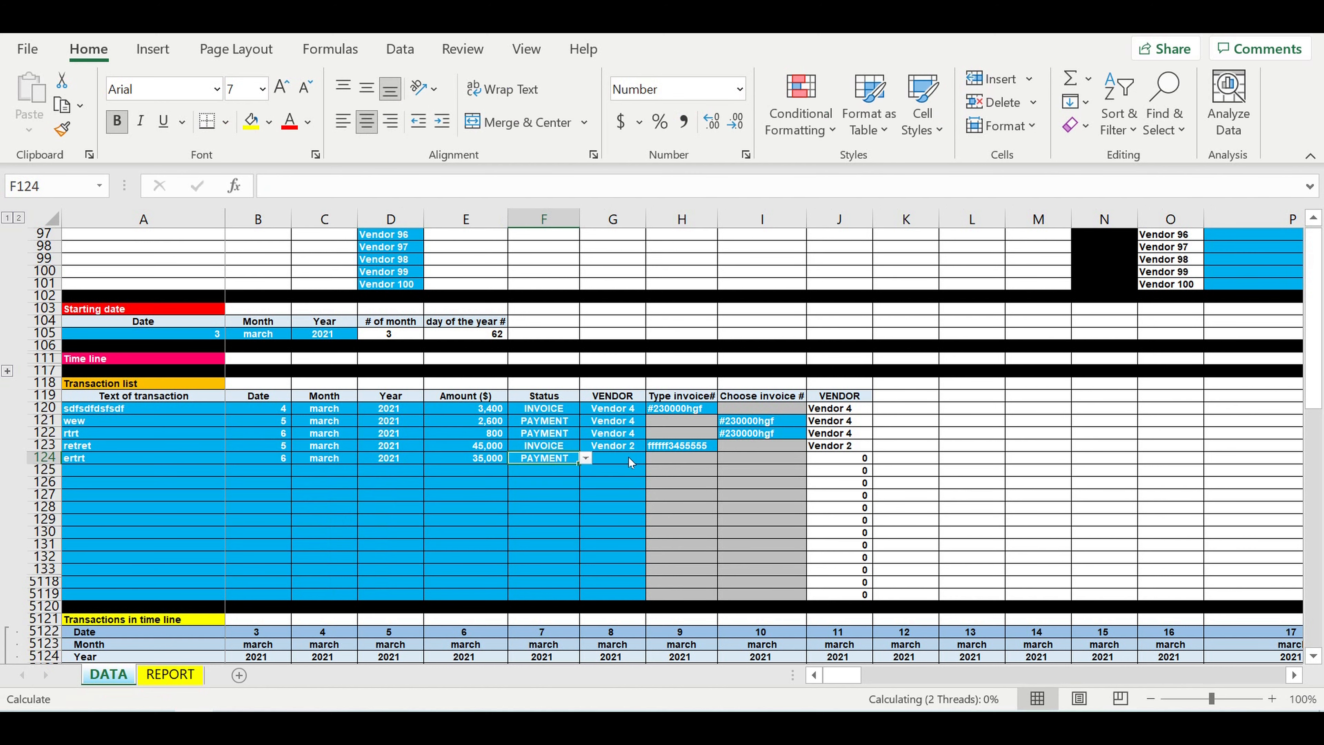
# Set the fifth transaction's vendor to Vendor 2 and choose ffffff3455555 as the paid invoice in cell I124
pyautogui.click(625, 461)
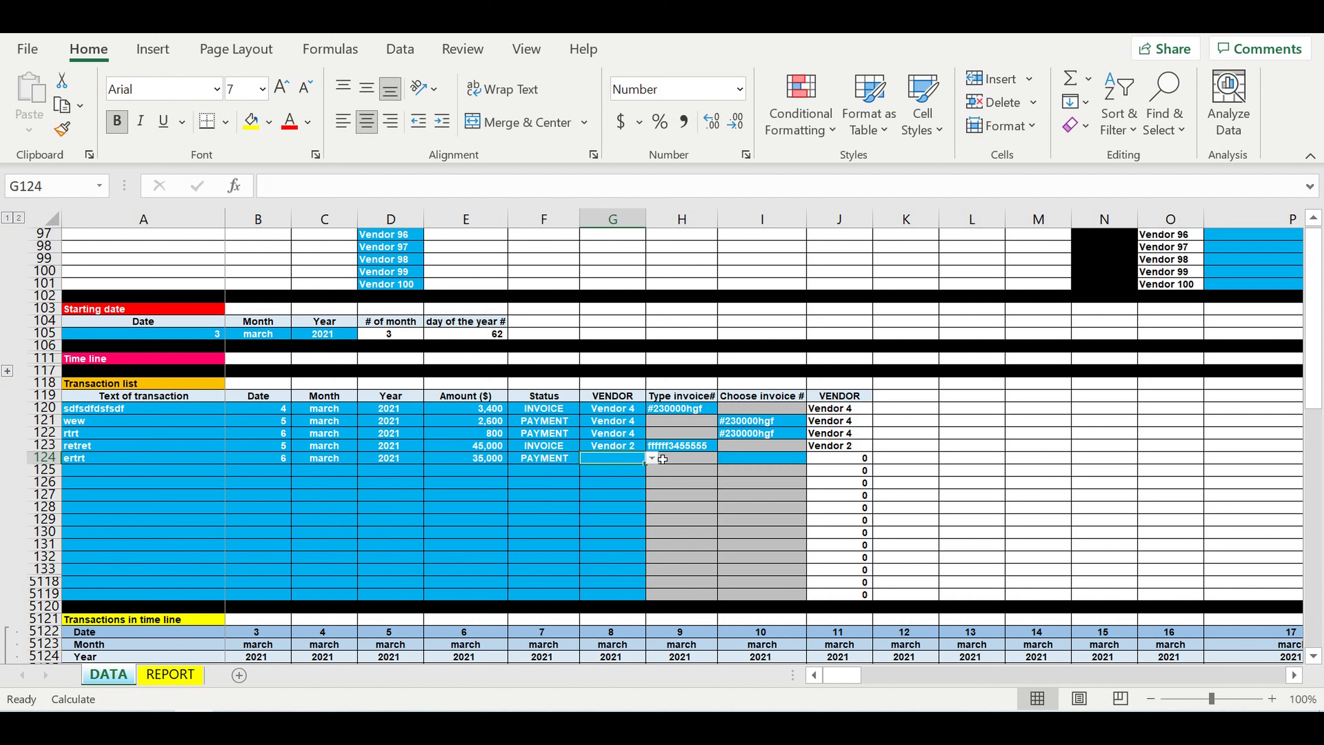
pyautogui.click(651, 458)
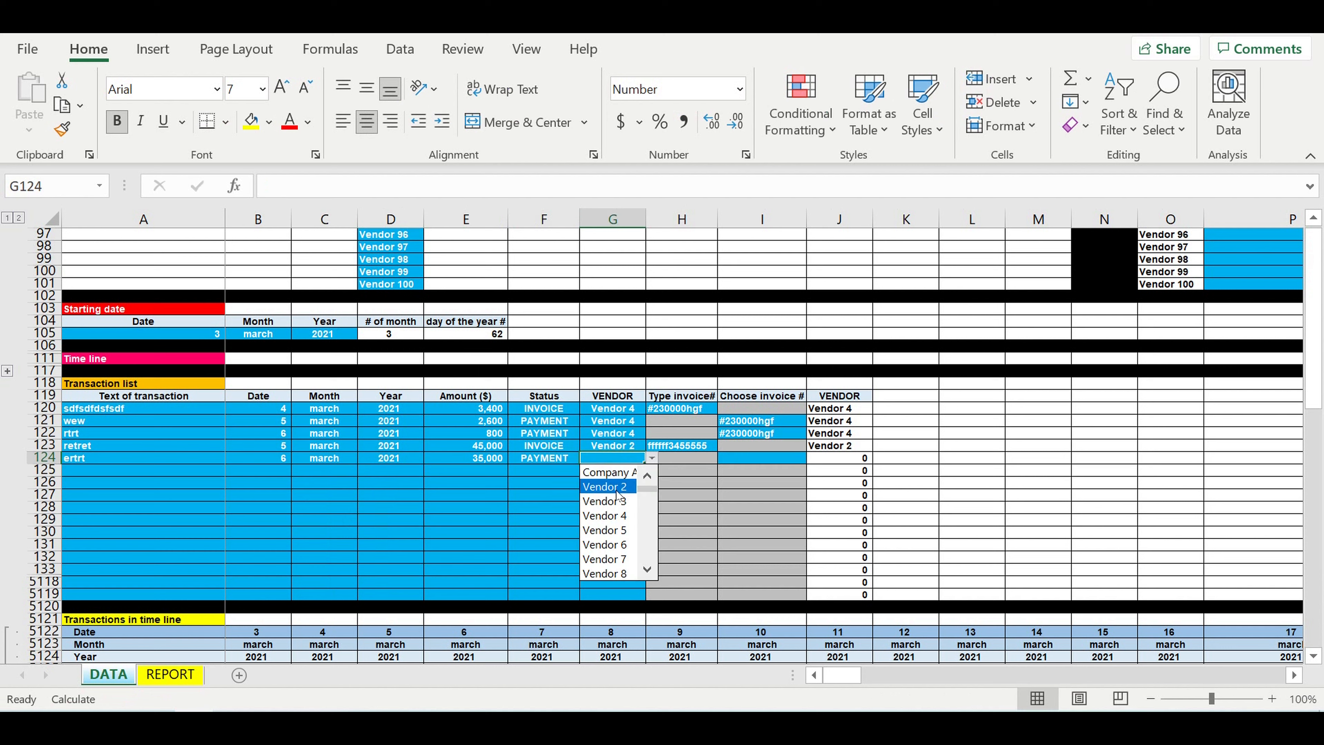
pyautogui.click(607, 482)
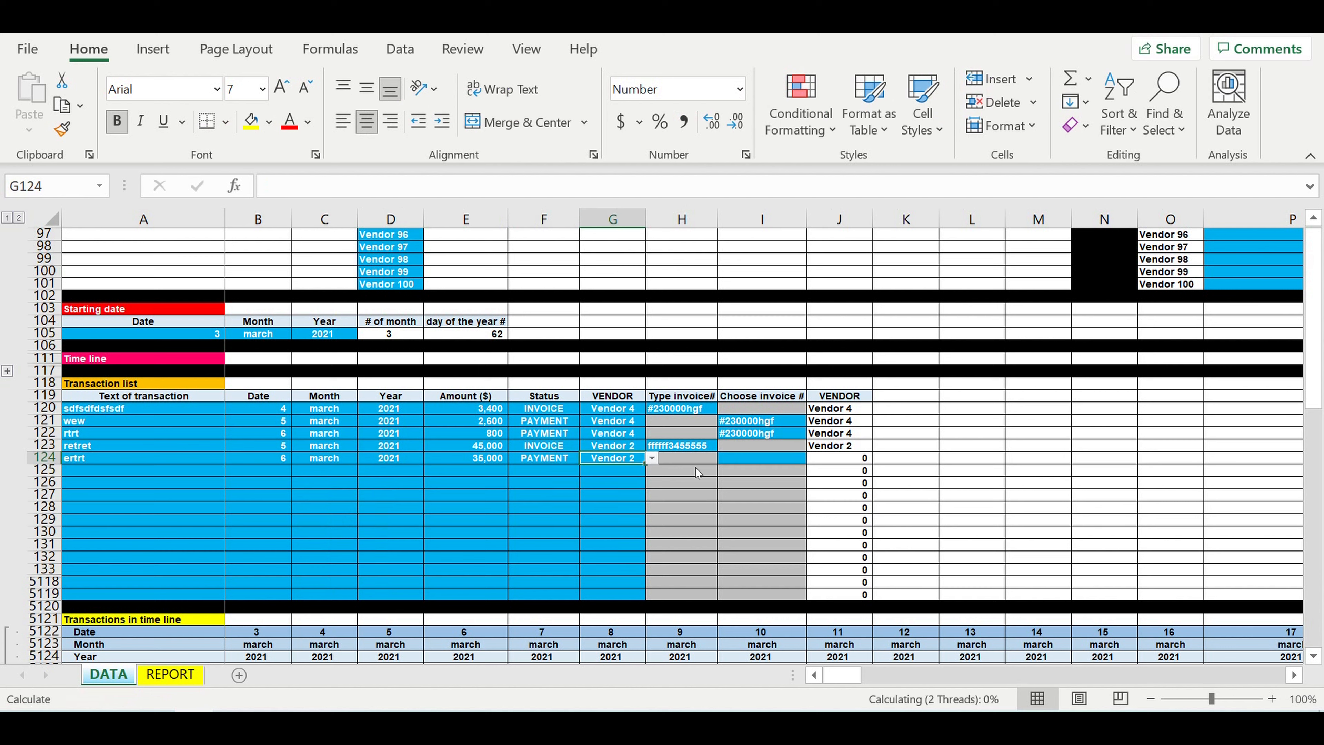
pyautogui.click(760, 457)
pyautogui.click(812, 459)
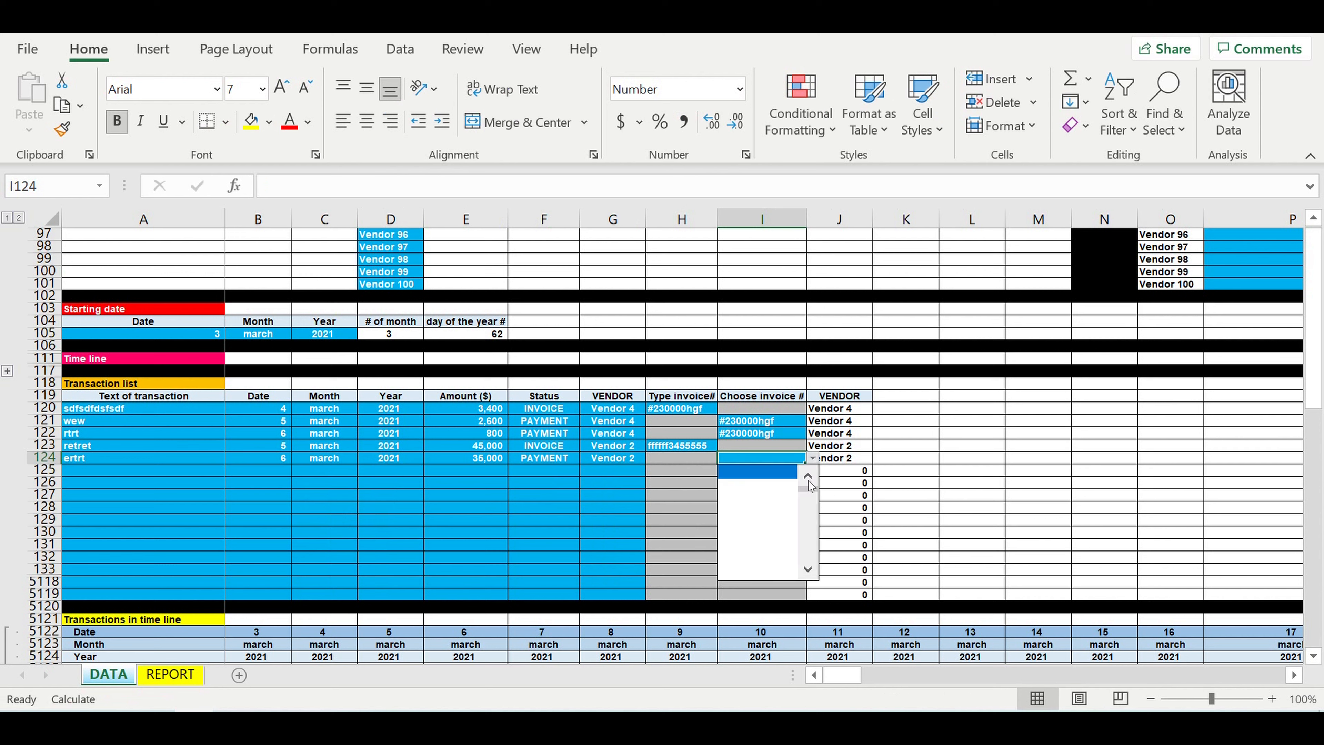
pyautogui.click(755, 502)
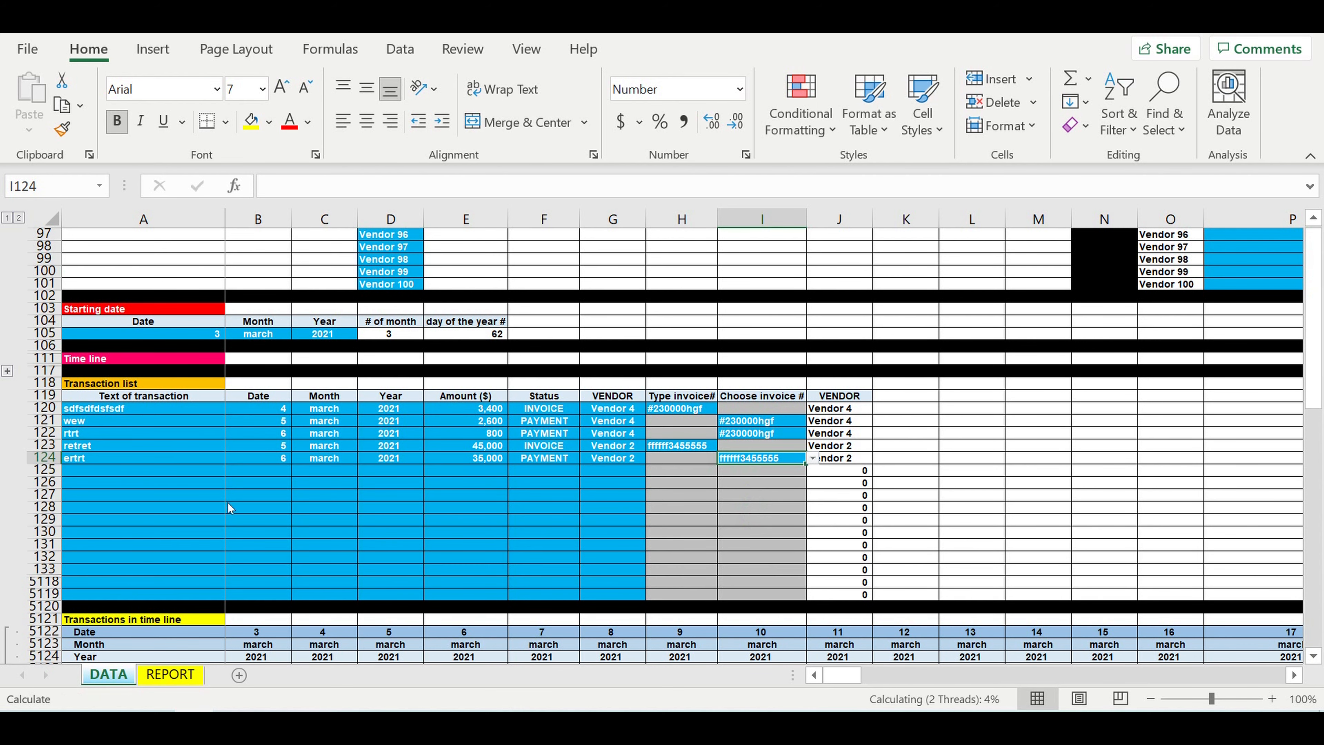
# Compare the invoice balance in REPORT cell B4 with Vendor 2's debt at the end of the period in DATA cell Q3
pyautogui.click(171, 674)
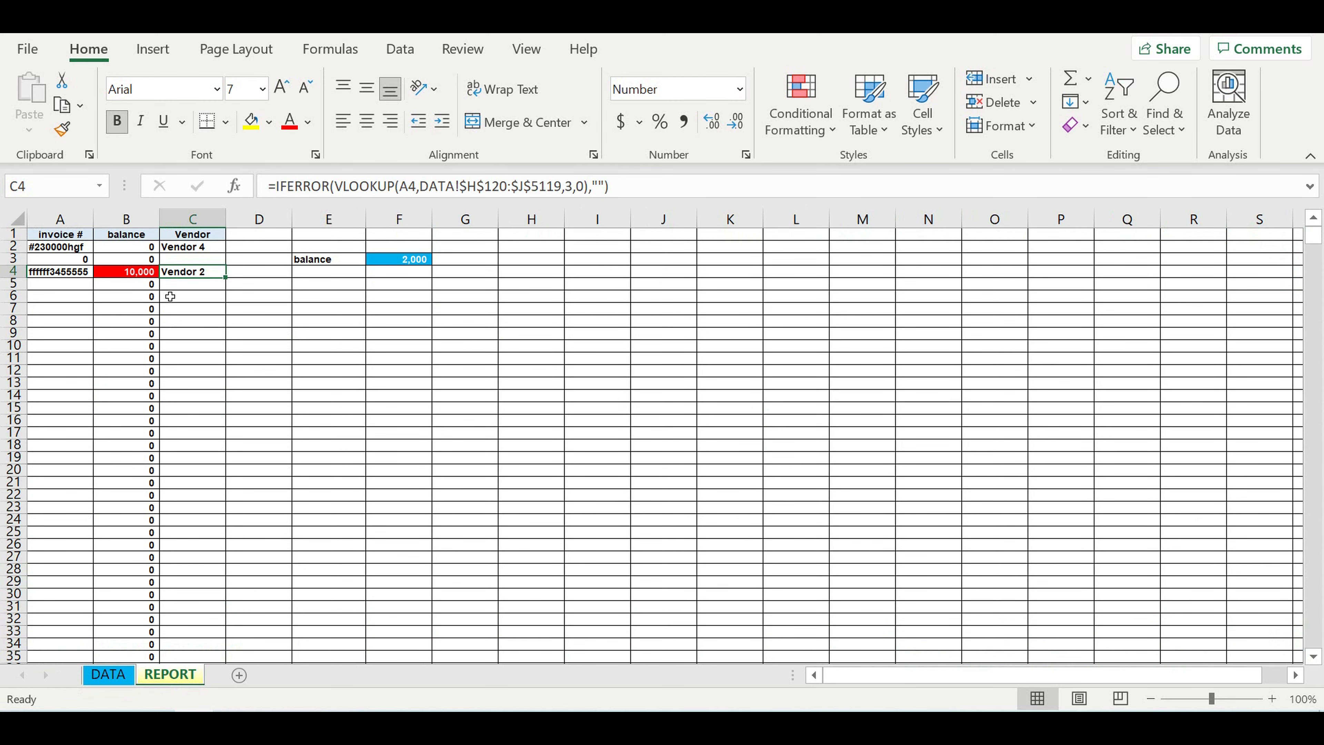
pyautogui.click(130, 275)
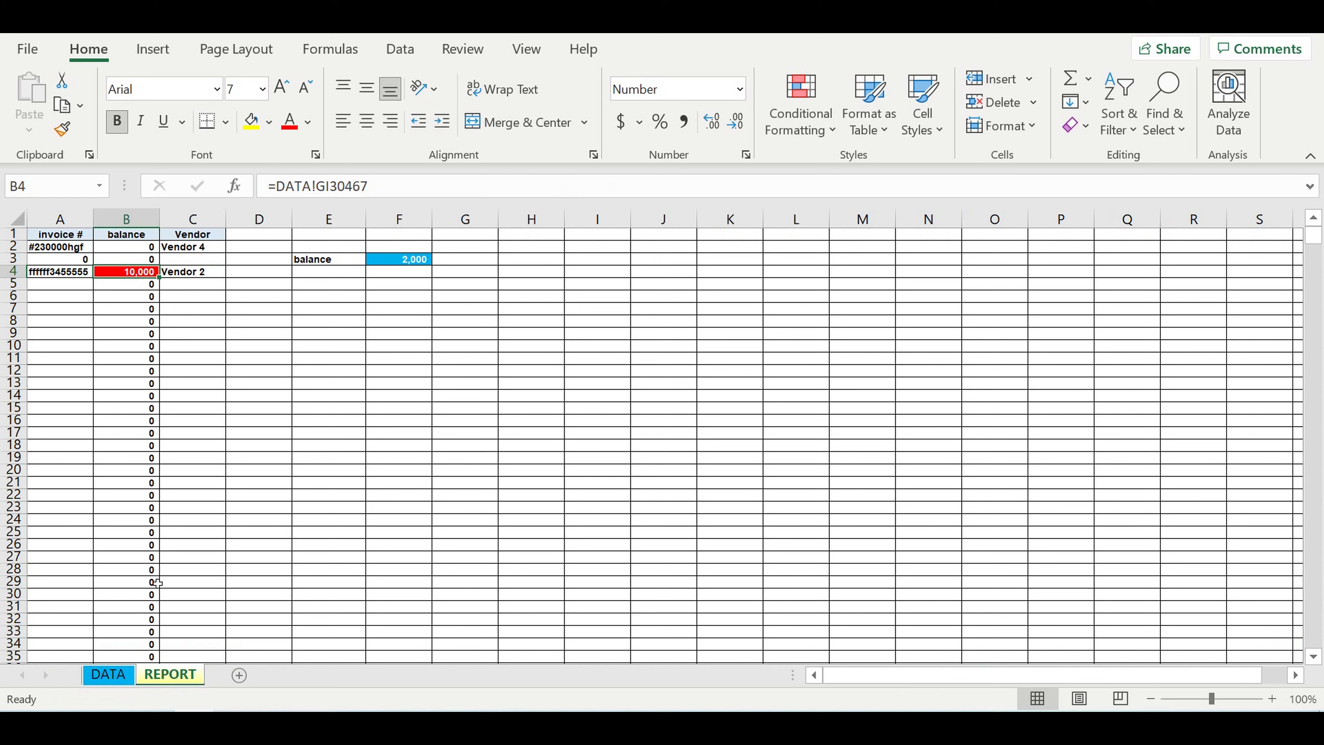
pyautogui.click(104, 676)
pyautogui.scroll(12, 844, 273)
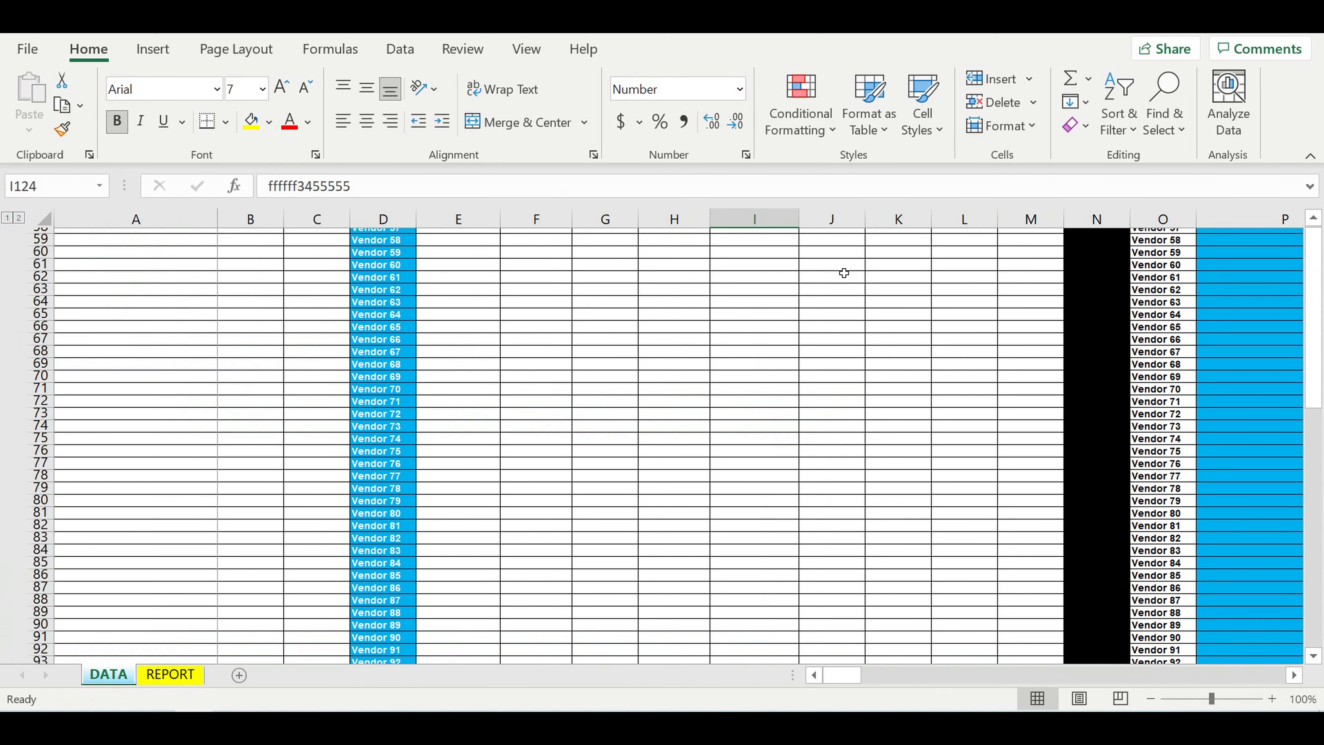
pyautogui.scroll(19, 844, 273)
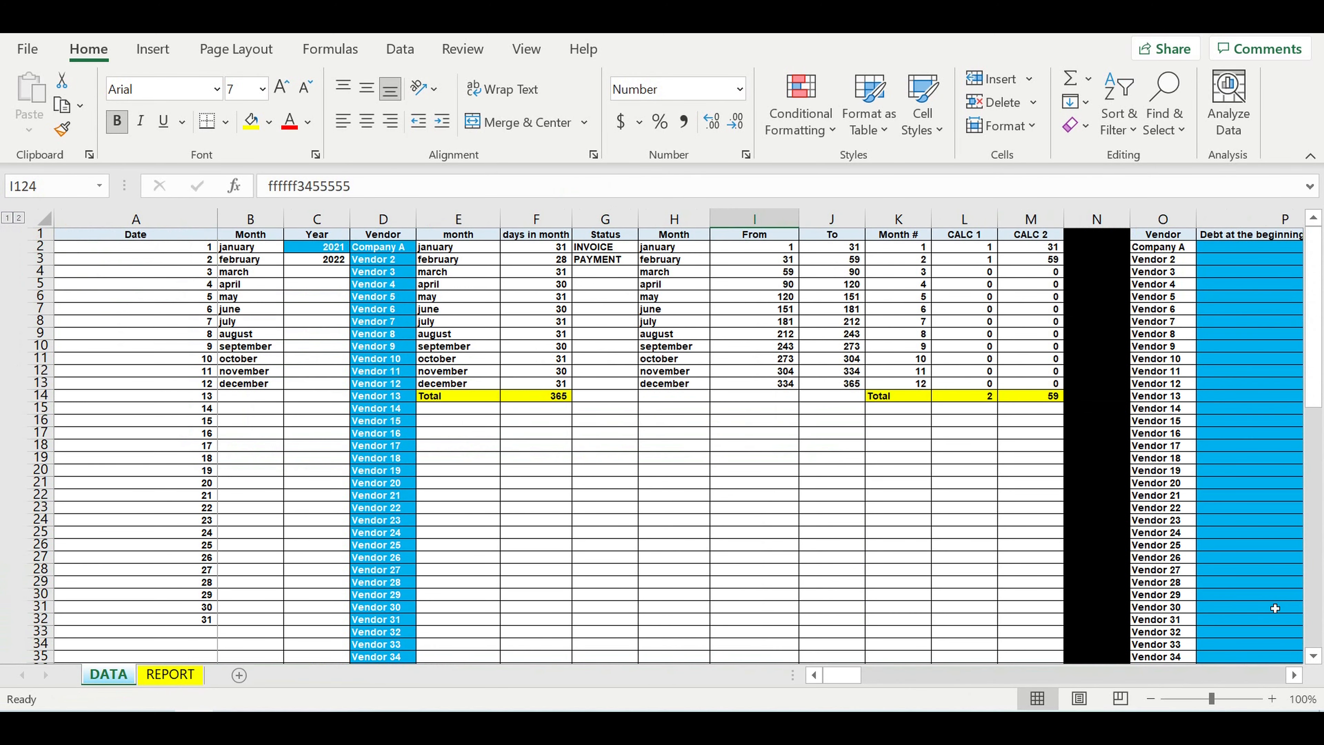
pyautogui.click(1294, 675)
pyautogui.click(1294, 675)
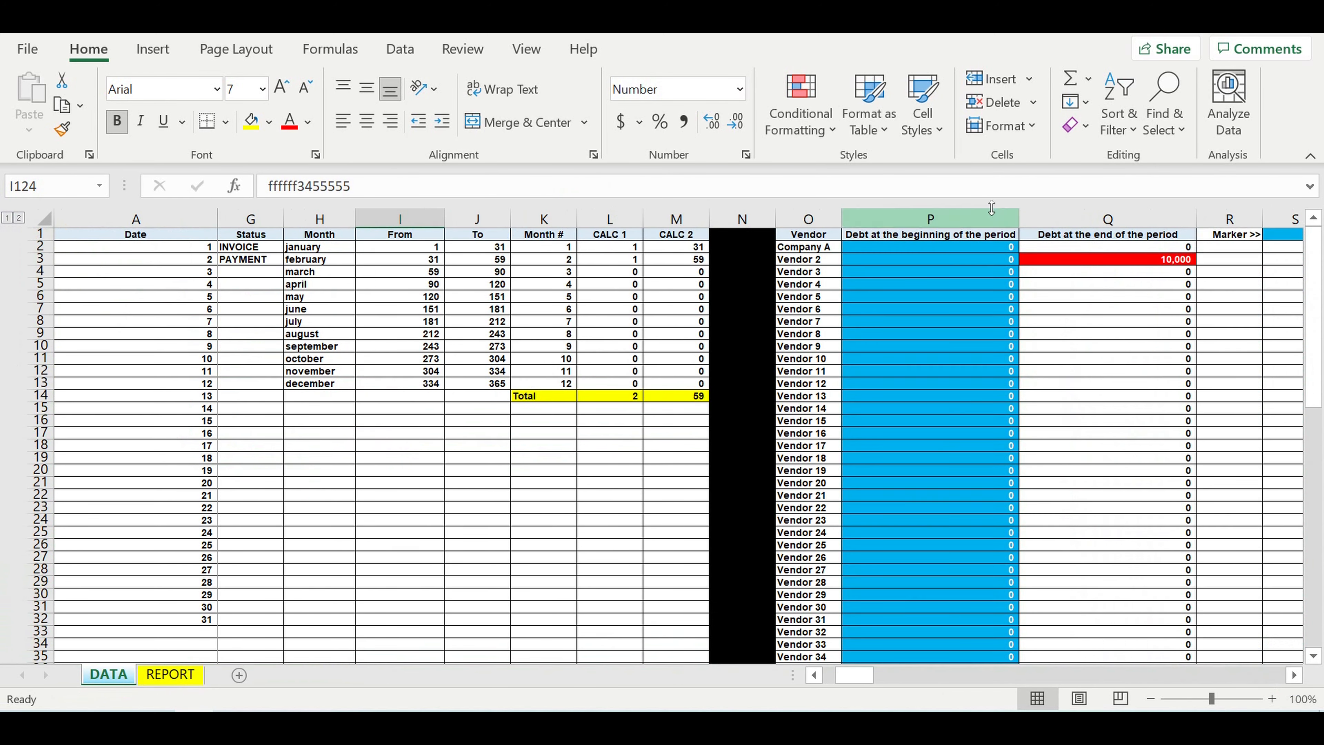
pyautogui.click(1129, 266)
pyautogui.click(822, 262)
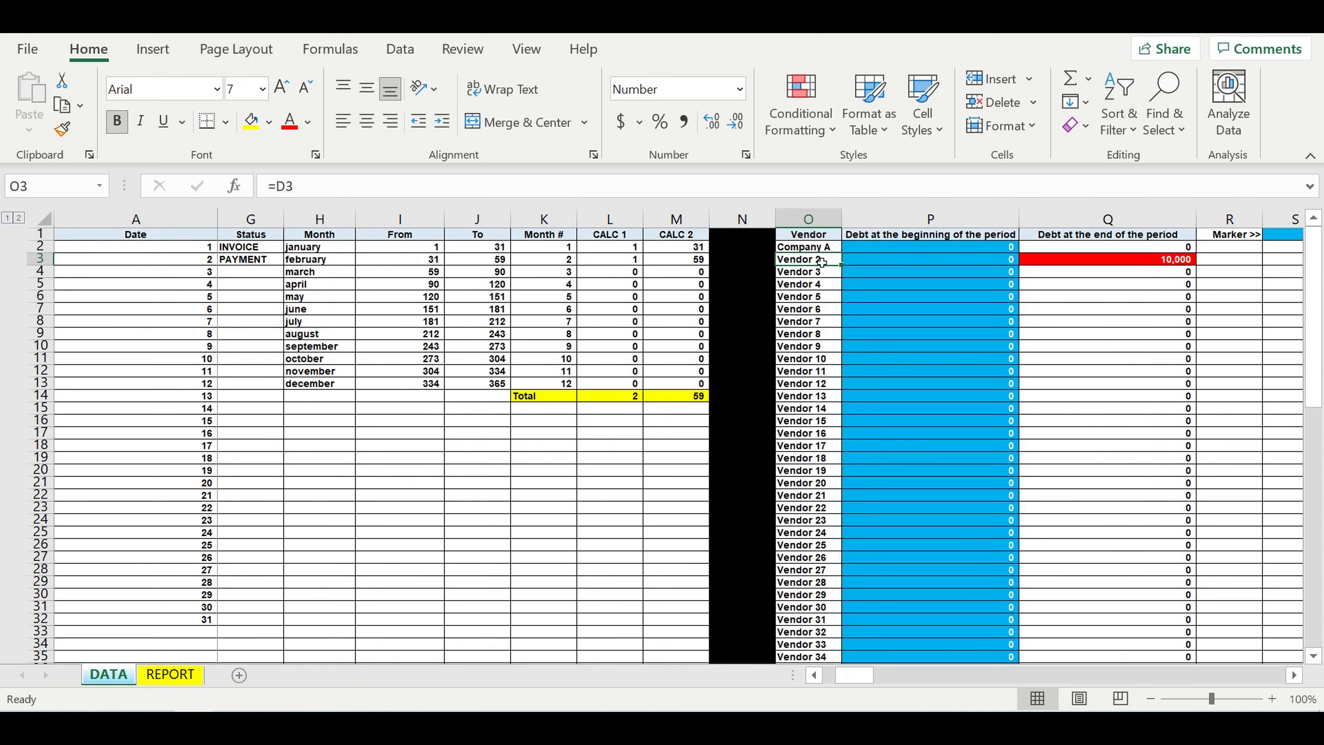
# Set Vendor 2's debt at the beginning of the period to 2000 in cell P3 and check its end-of-period debt
pyautogui.click(975, 256)
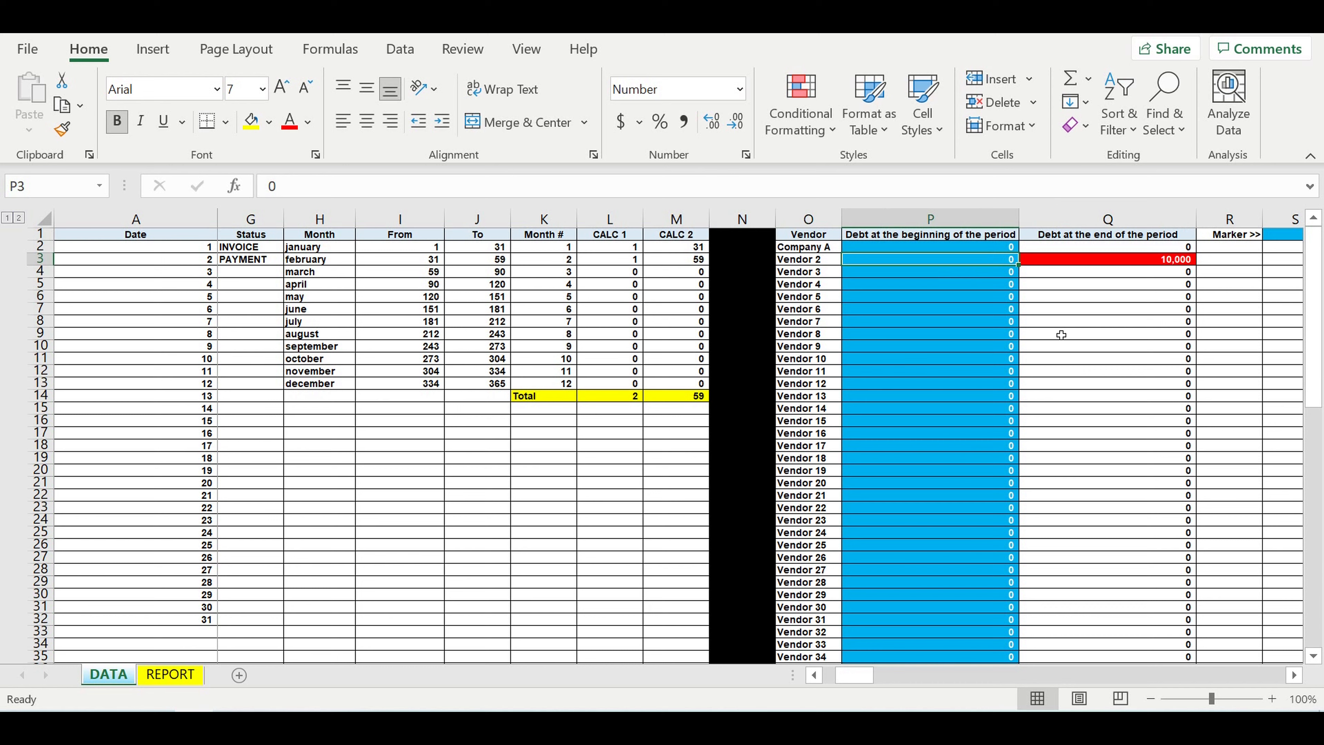
pyautogui.write('2000')
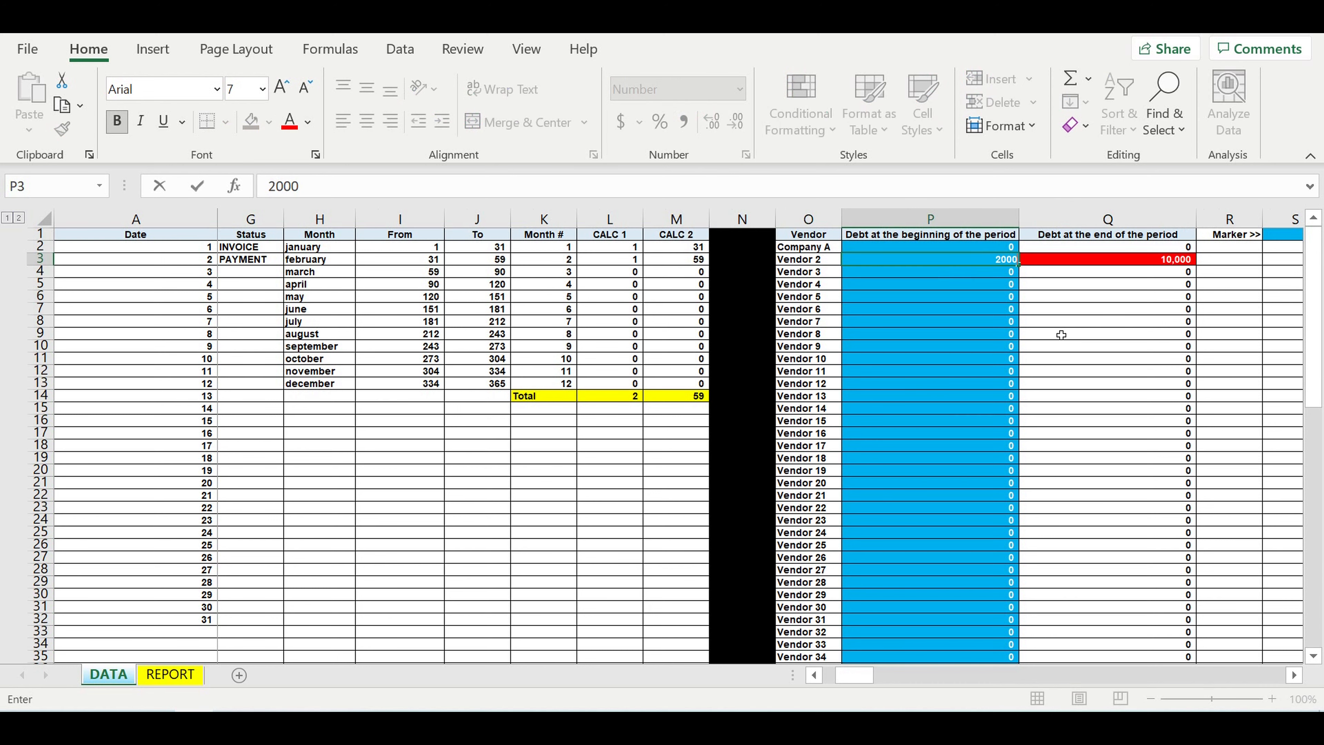
pyautogui.press('Return')
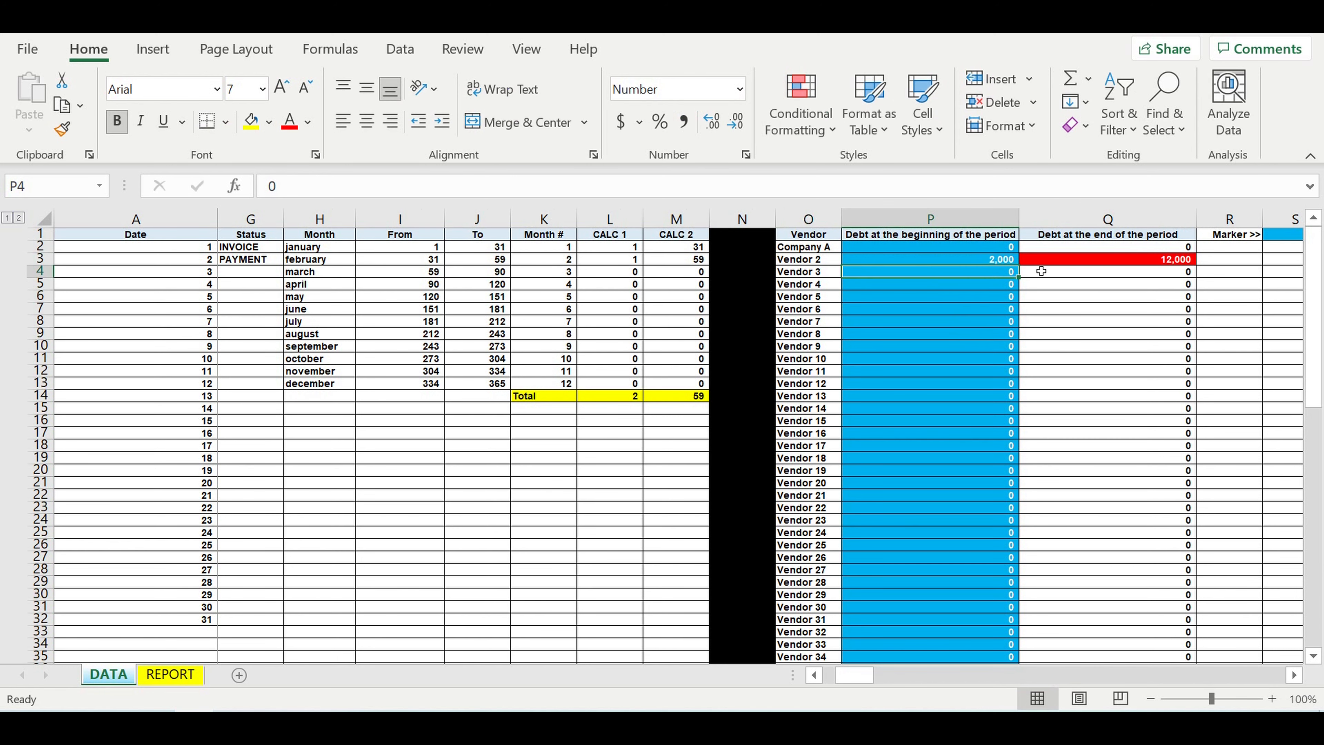
pyautogui.click(1106, 260)
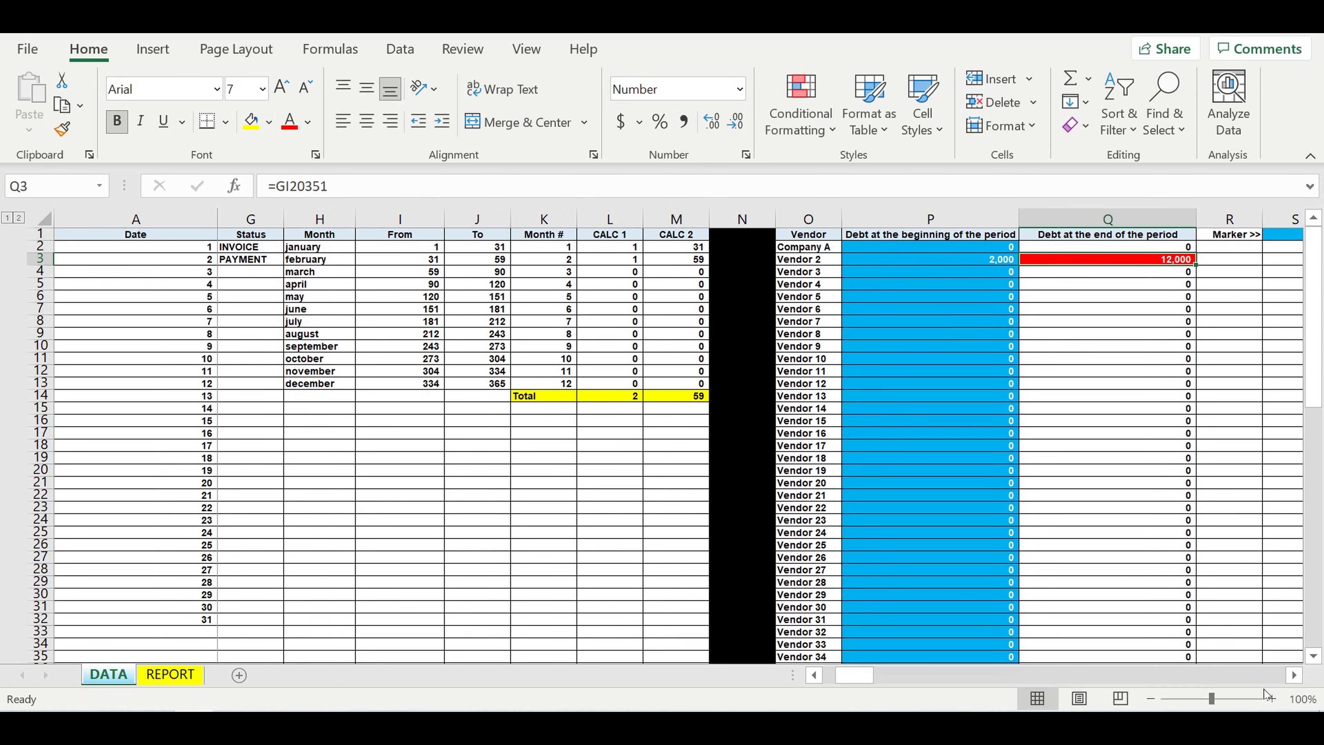
# Try a value of 13000 for the debt marker in cell S1
pyautogui.hscroll(2, 1142, 469)
pyautogui.click(1013, 240)
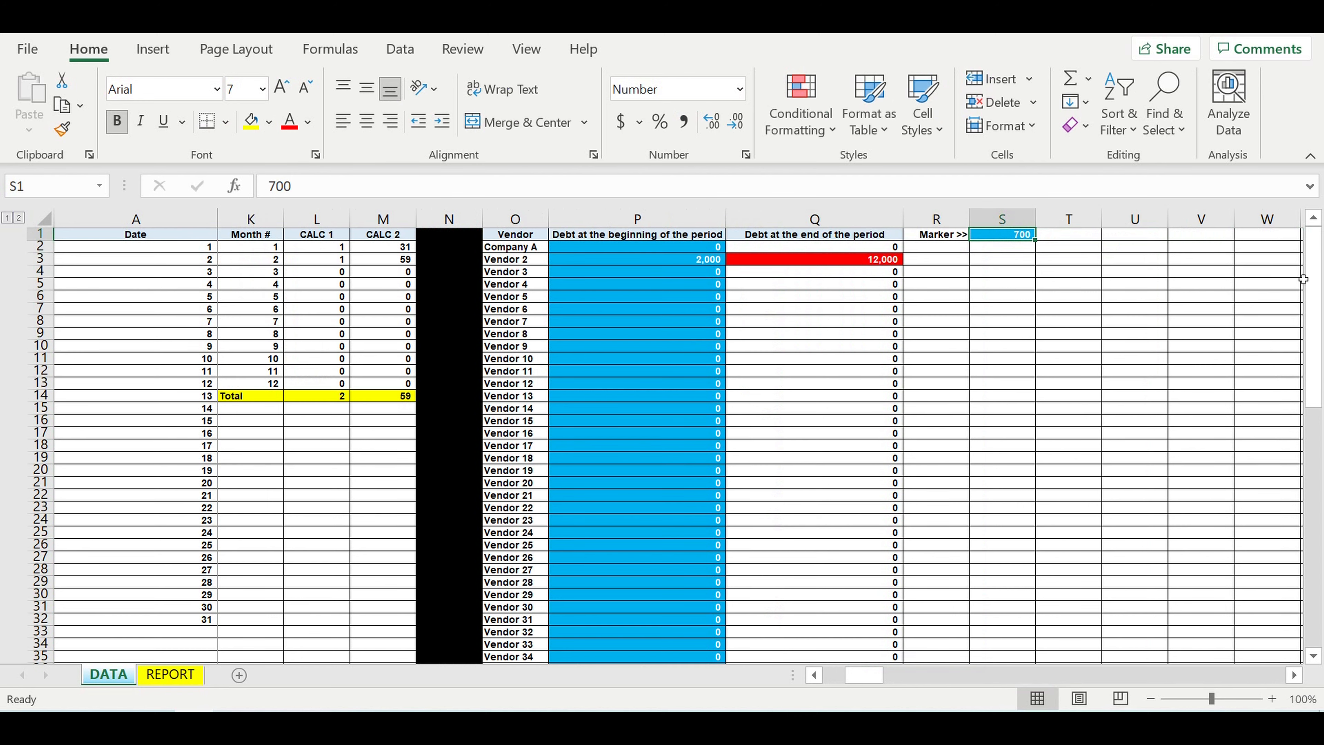
pyautogui.write('13000')
pyautogui.press('Return')
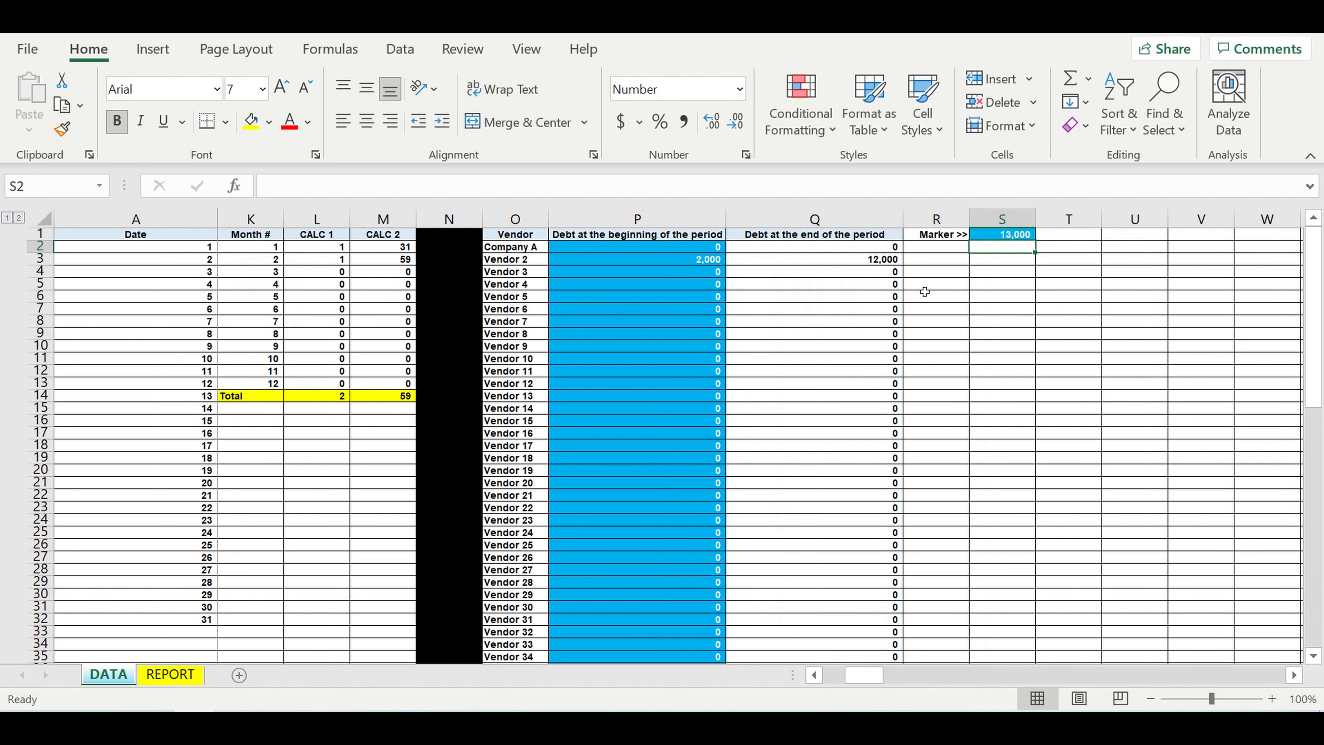
# Set the debt marker in cell S1 to 500 and check the highlighting of Vendor 2's end-of-period debt
pyautogui.press('Up')
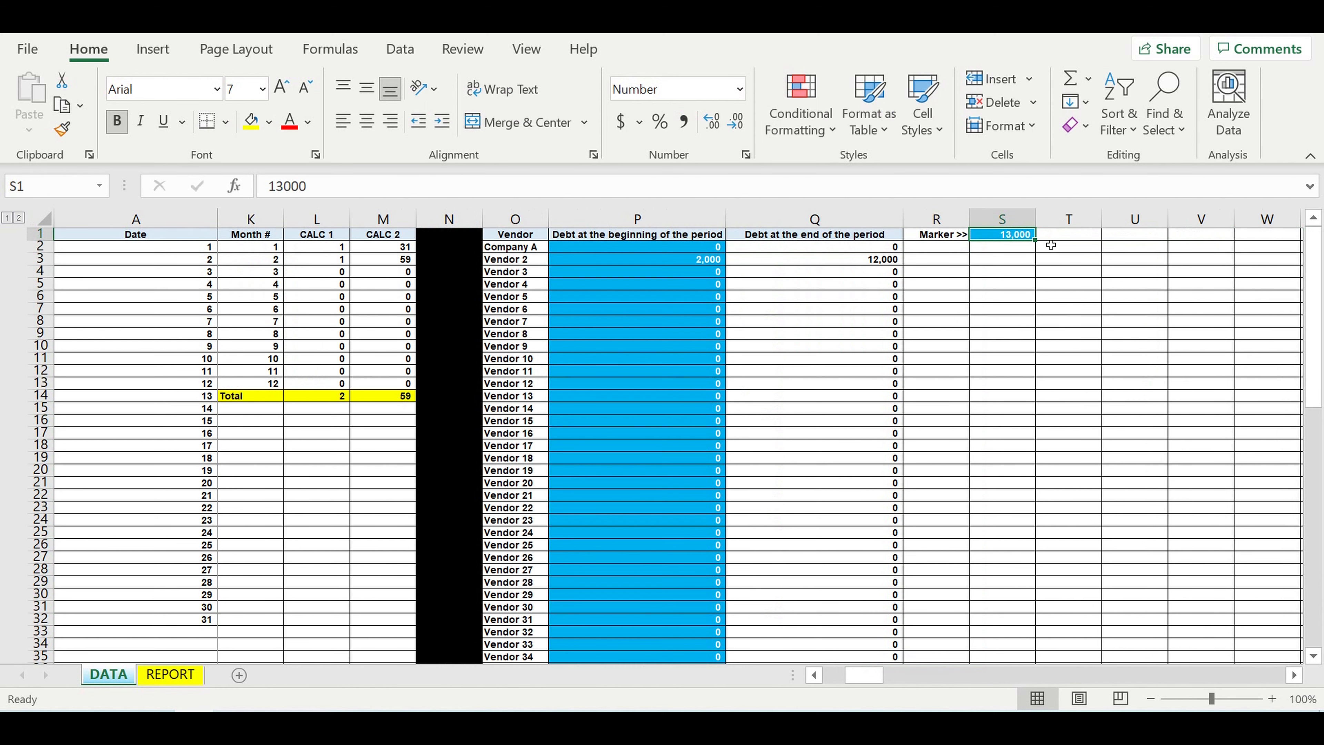
pyautogui.write('500')
pyautogui.click(1001, 248)
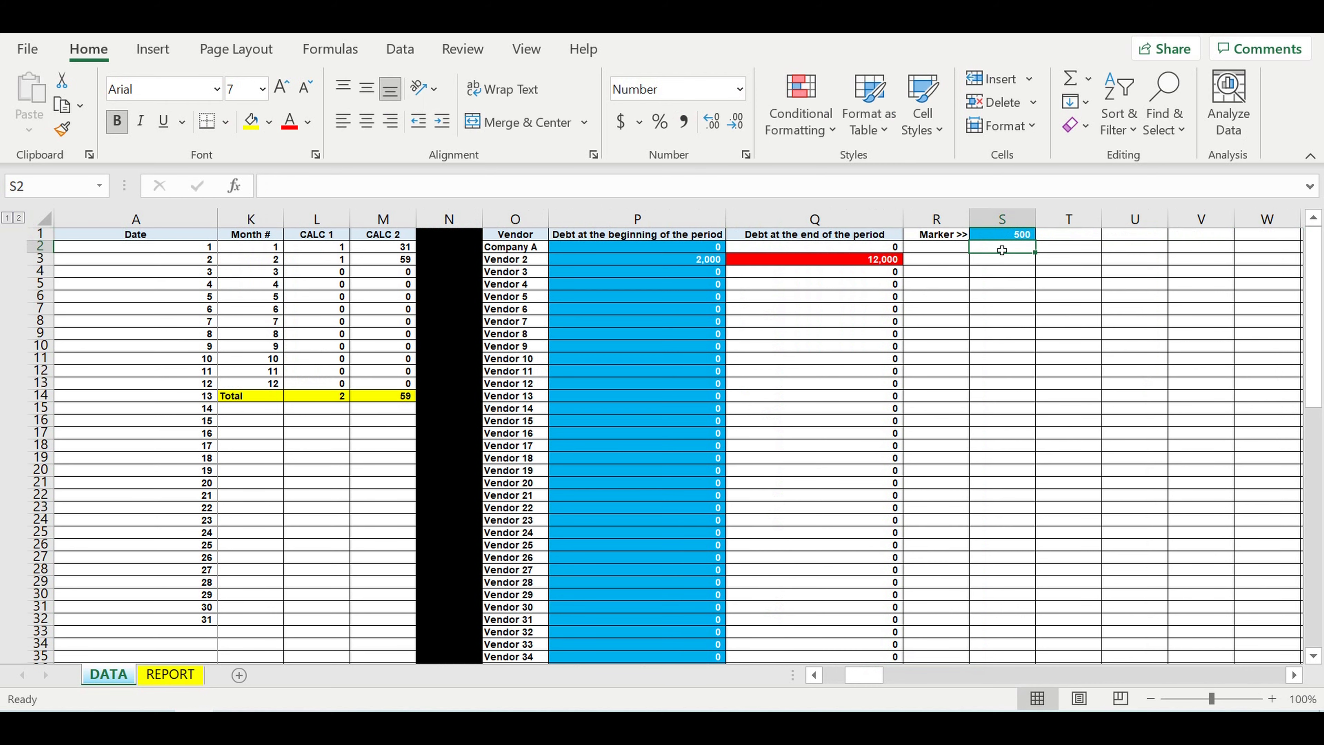
pyautogui.click(814, 259)
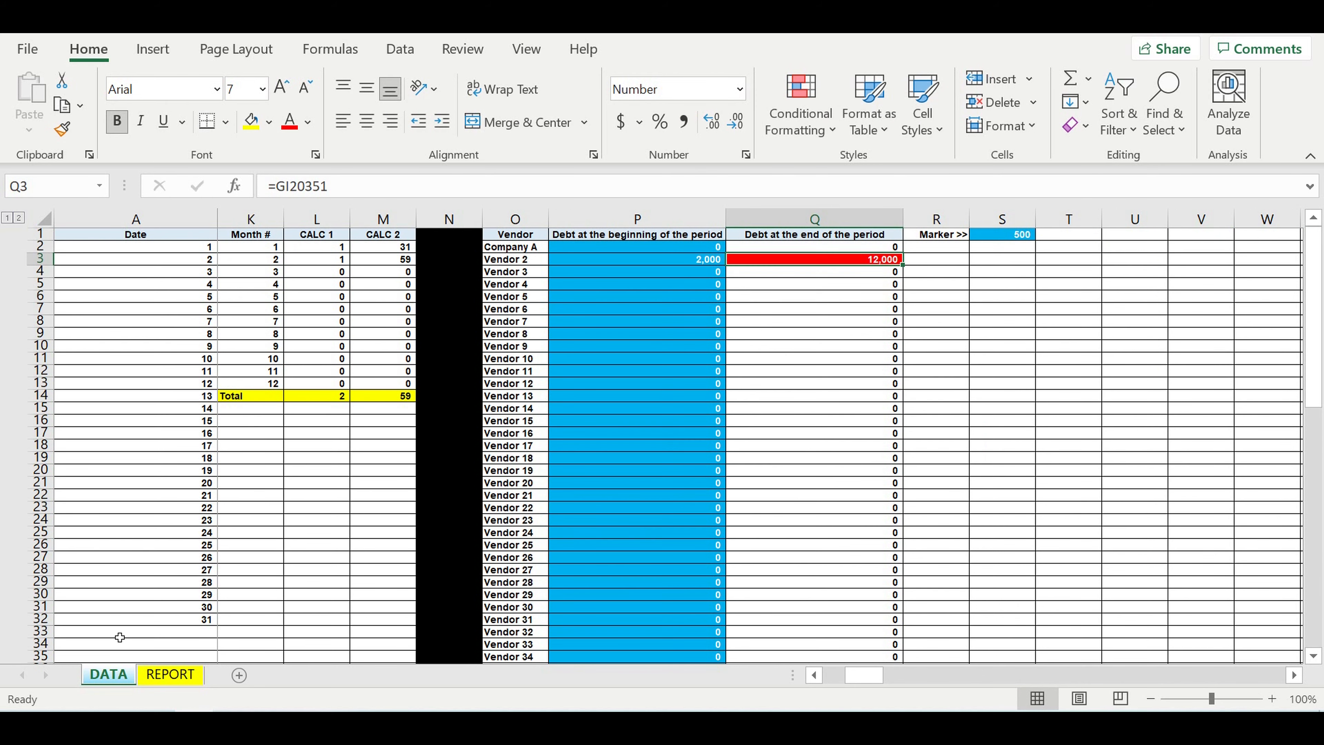
# Inspect the Vendor 2 invoice's balance in cell B4 of the REPORT sheet and the balance marker in cell F3
pyautogui.click(170, 674)
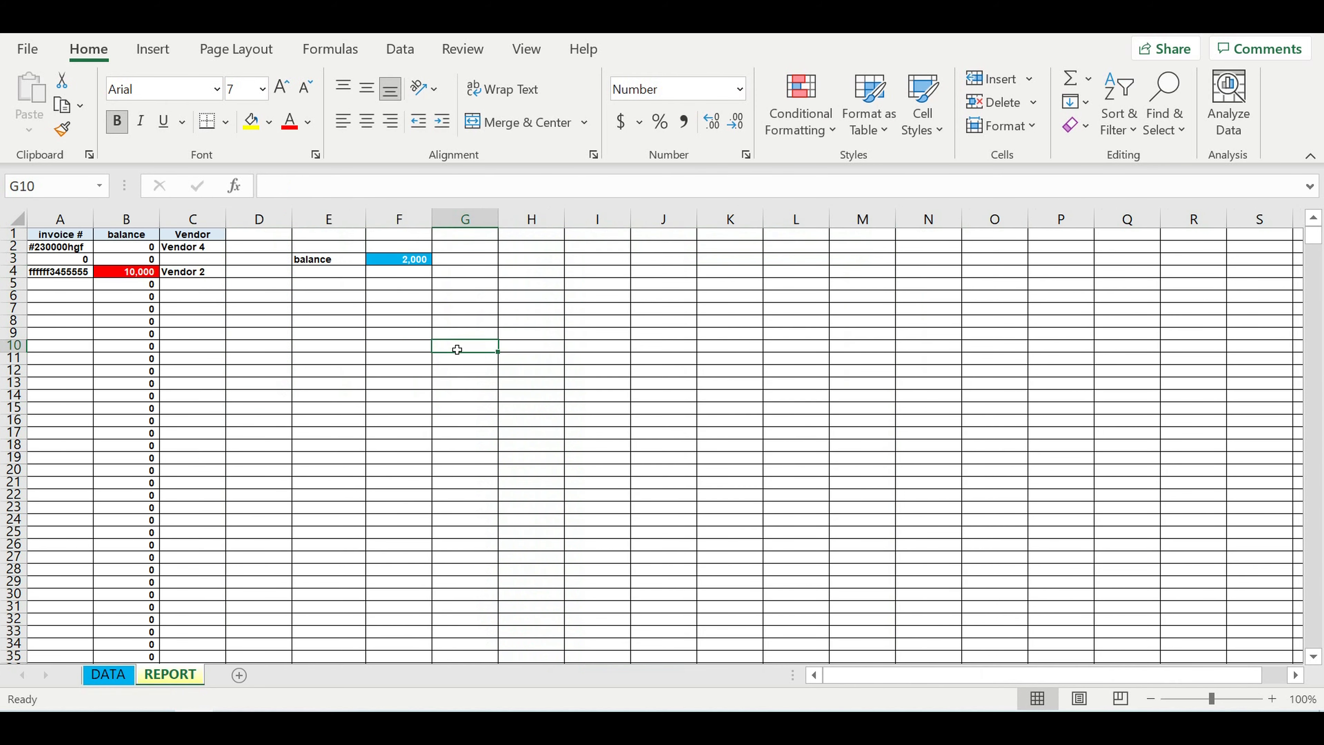
pyautogui.click(126, 271)
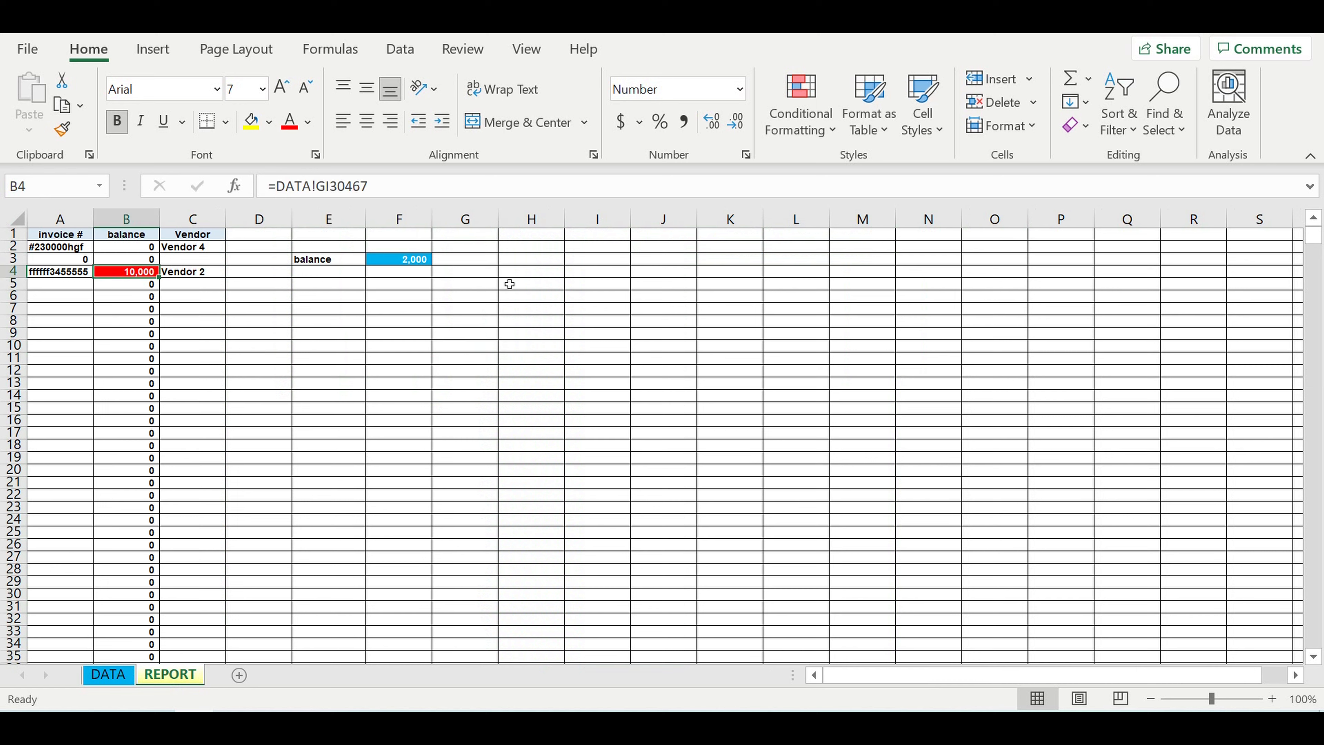
pyautogui.click(410, 259)
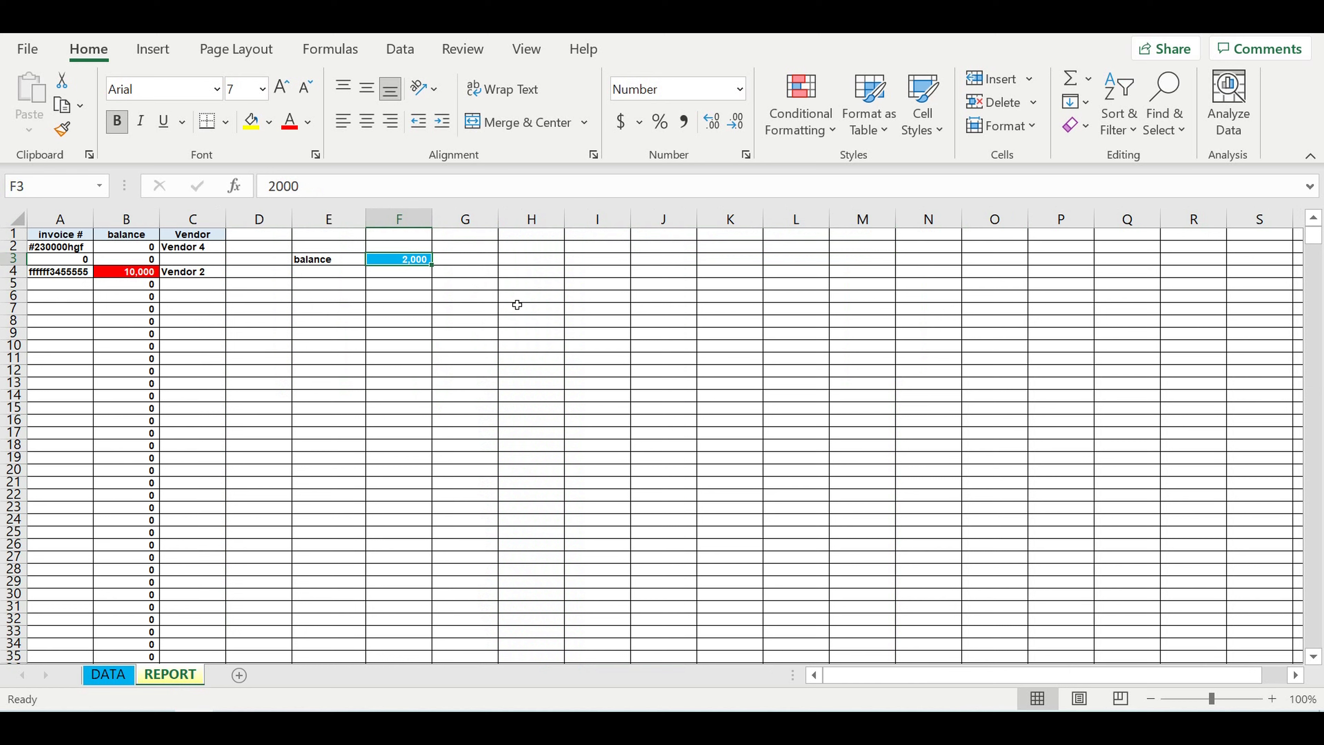
# Try a value of 500 for the balance marker in cell F3 and check the Vendor 2 invoice's balance in cell B4
pyautogui.write('500')
pyautogui.press('Return')
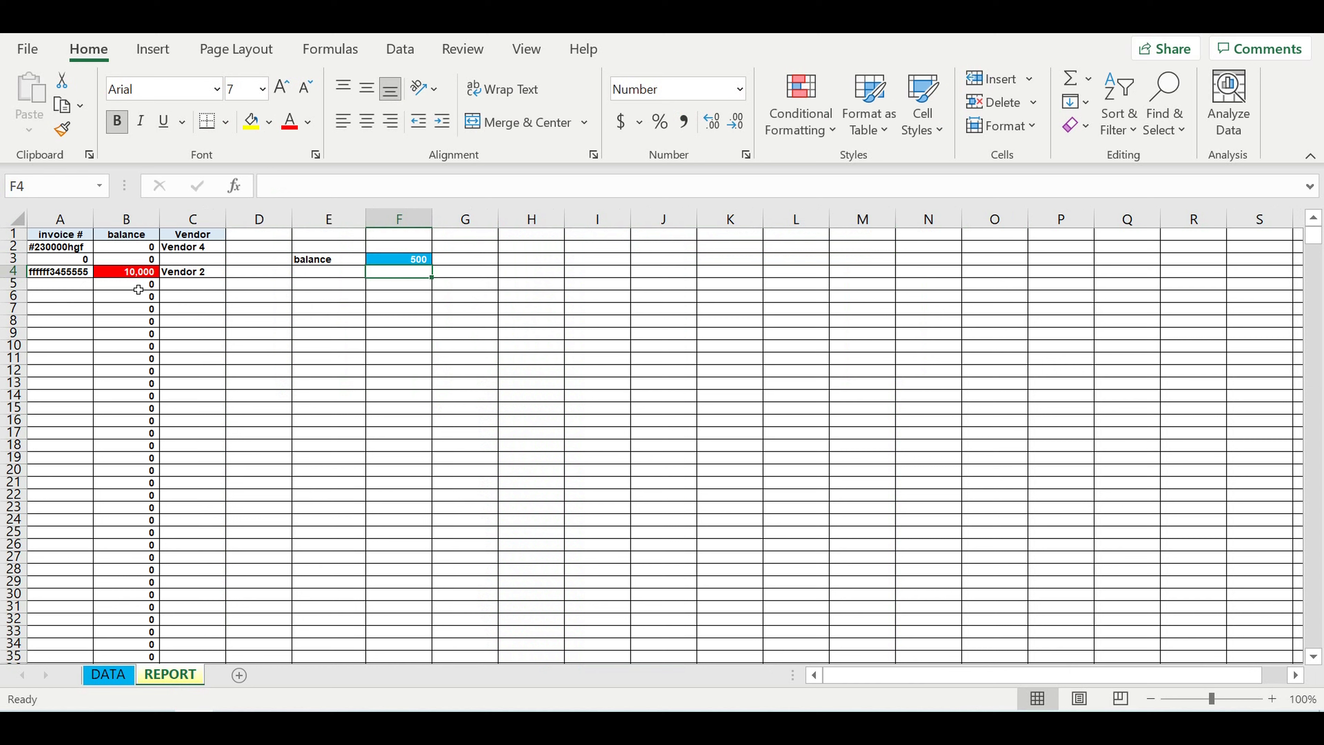
pyautogui.click(130, 272)
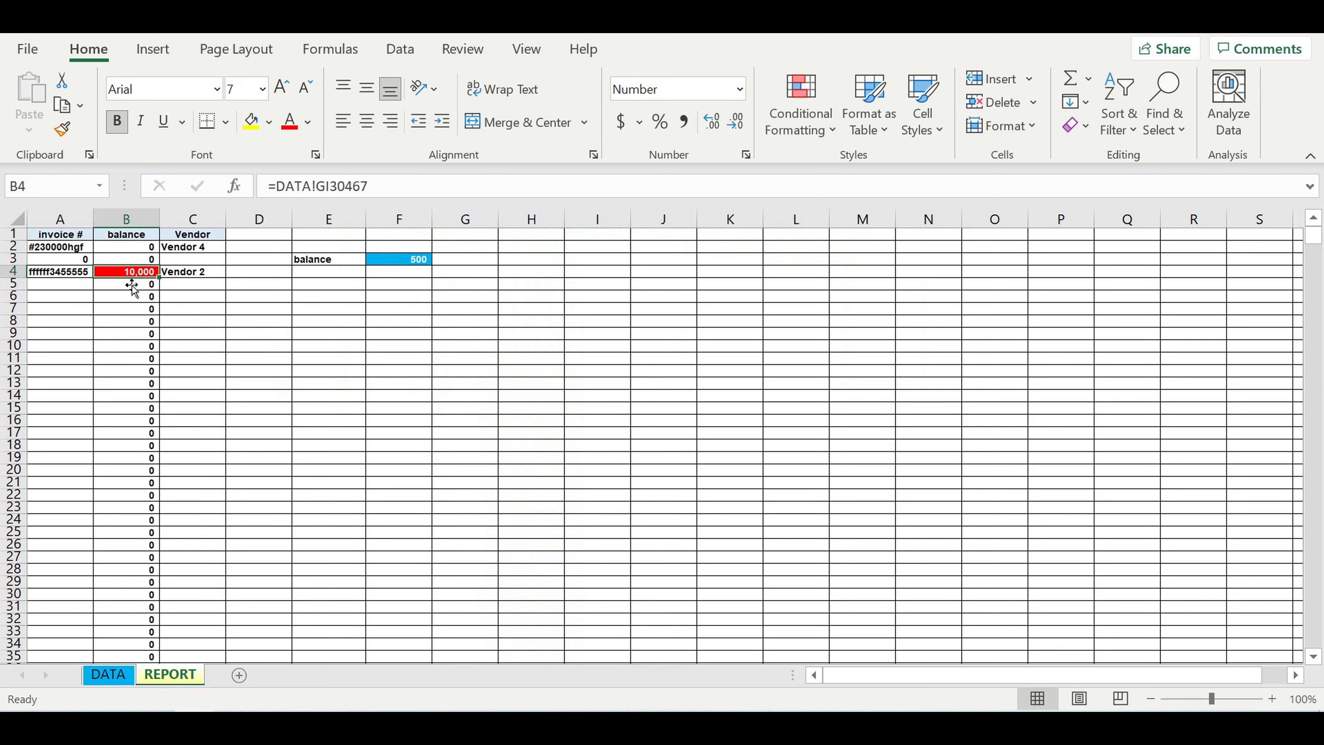
# Set the balance marker in cell F3 to 11,000 and check the highlighting of the Vendor 2 invoice's balance
pyautogui.click(399, 259)
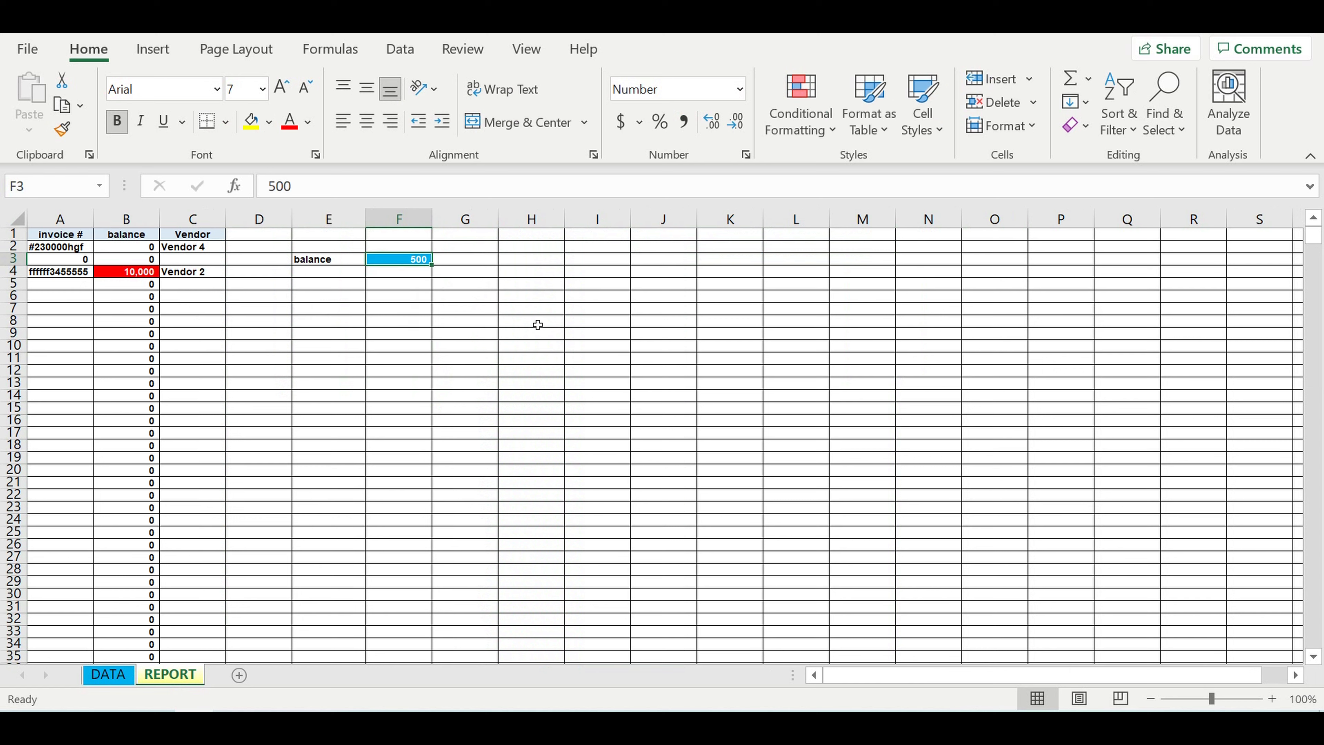
pyautogui.write('11')
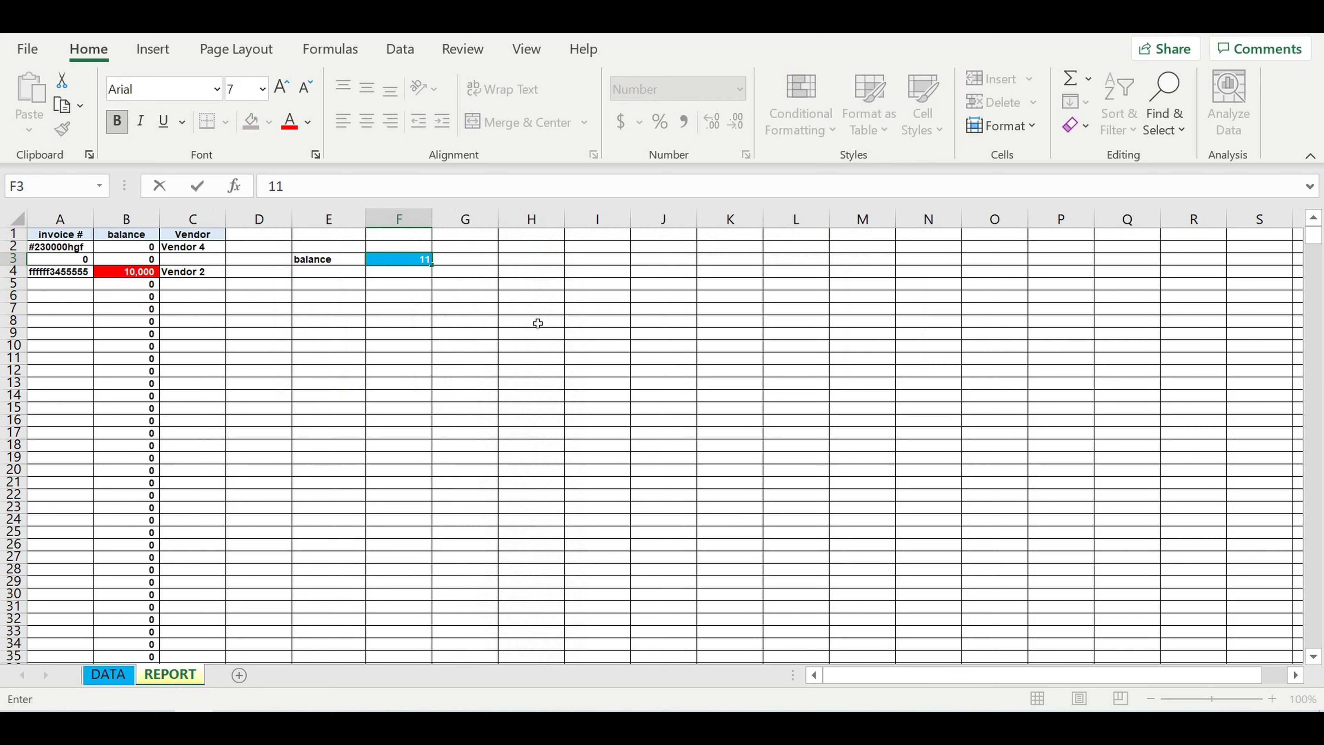
pyautogui.write(',000')
pyautogui.press('Return')
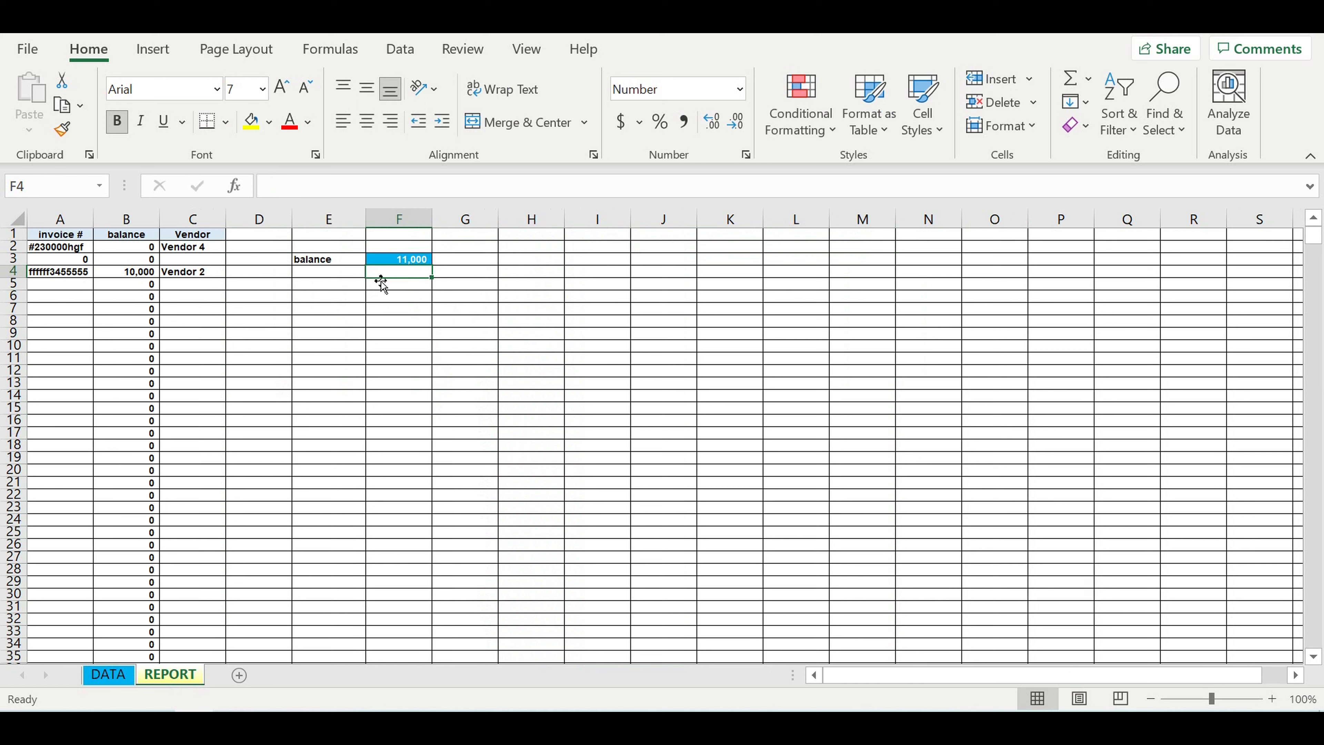
pyautogui.press('Up')
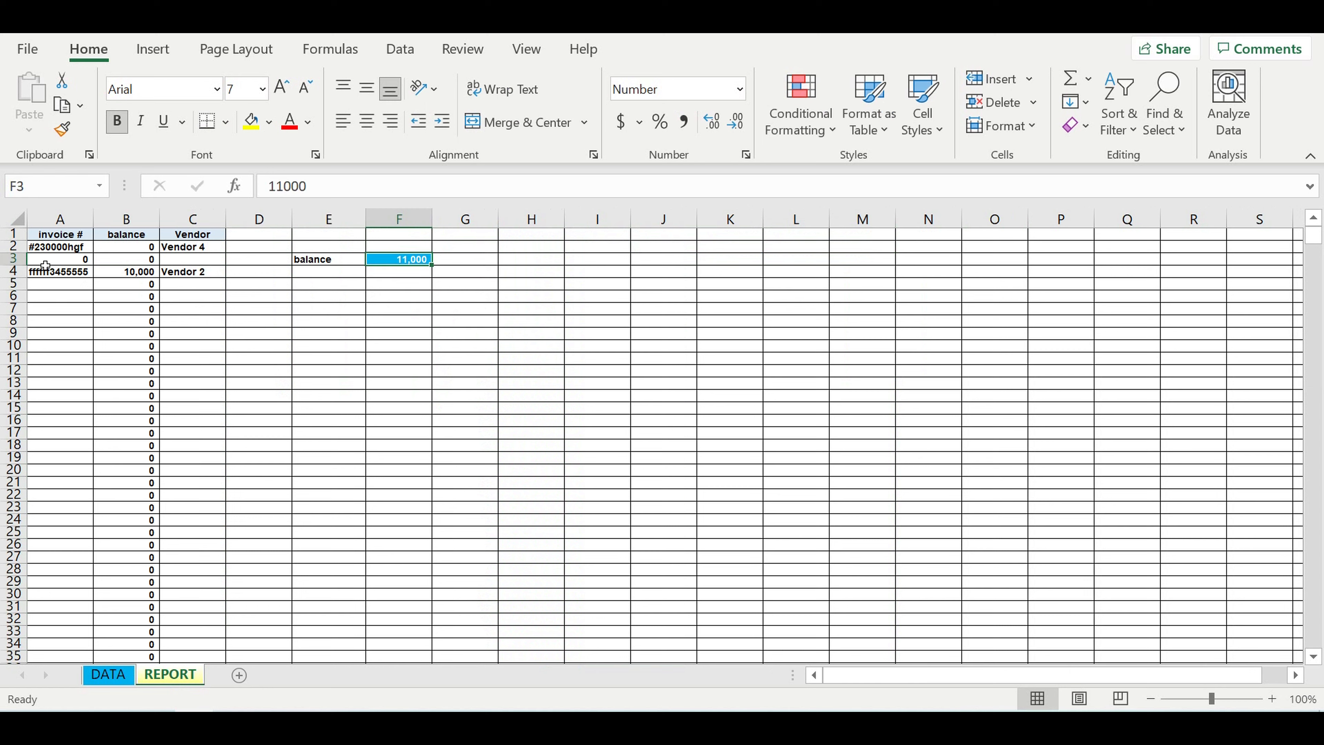
pyautogui.click(459, 283)
pyautogui.click(414, 264)
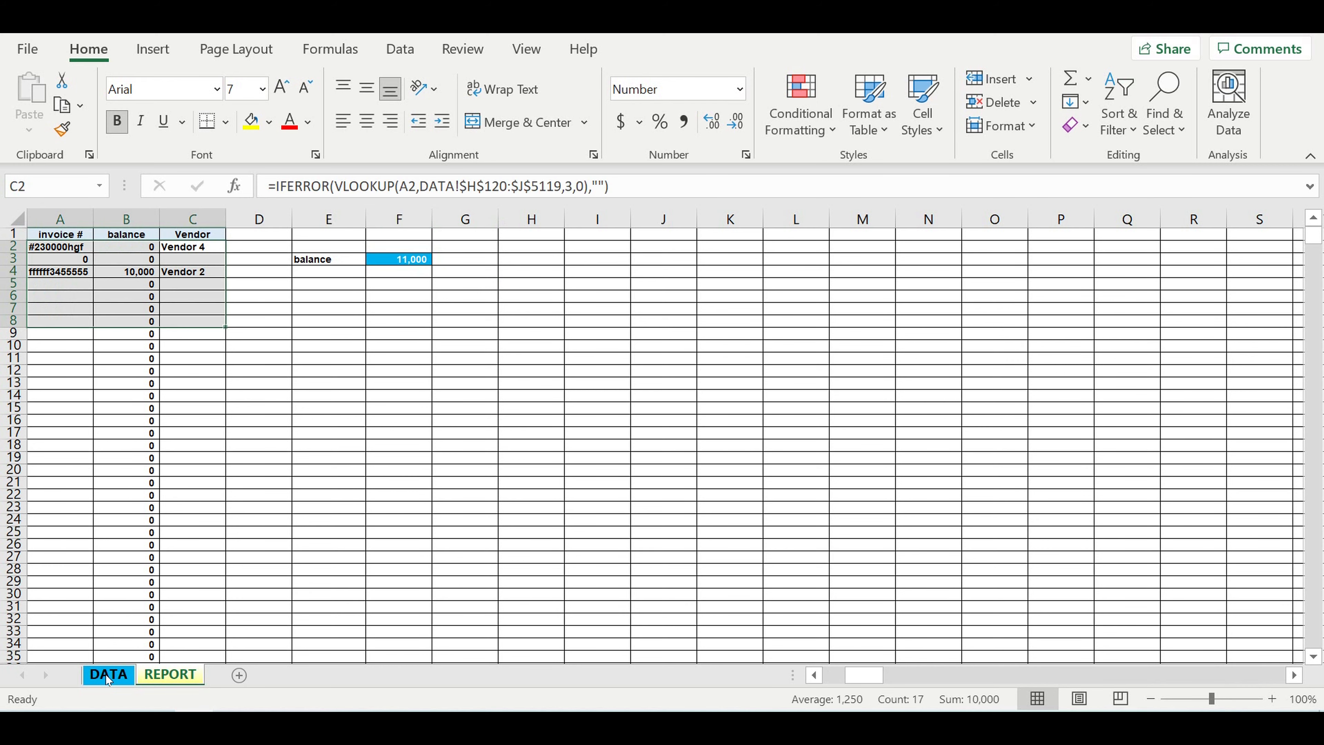
# Review the empty entry rows 125 to 5119, columns A to I, of the transaction list on the DATA sheet
pyautogui.click(108, 674)
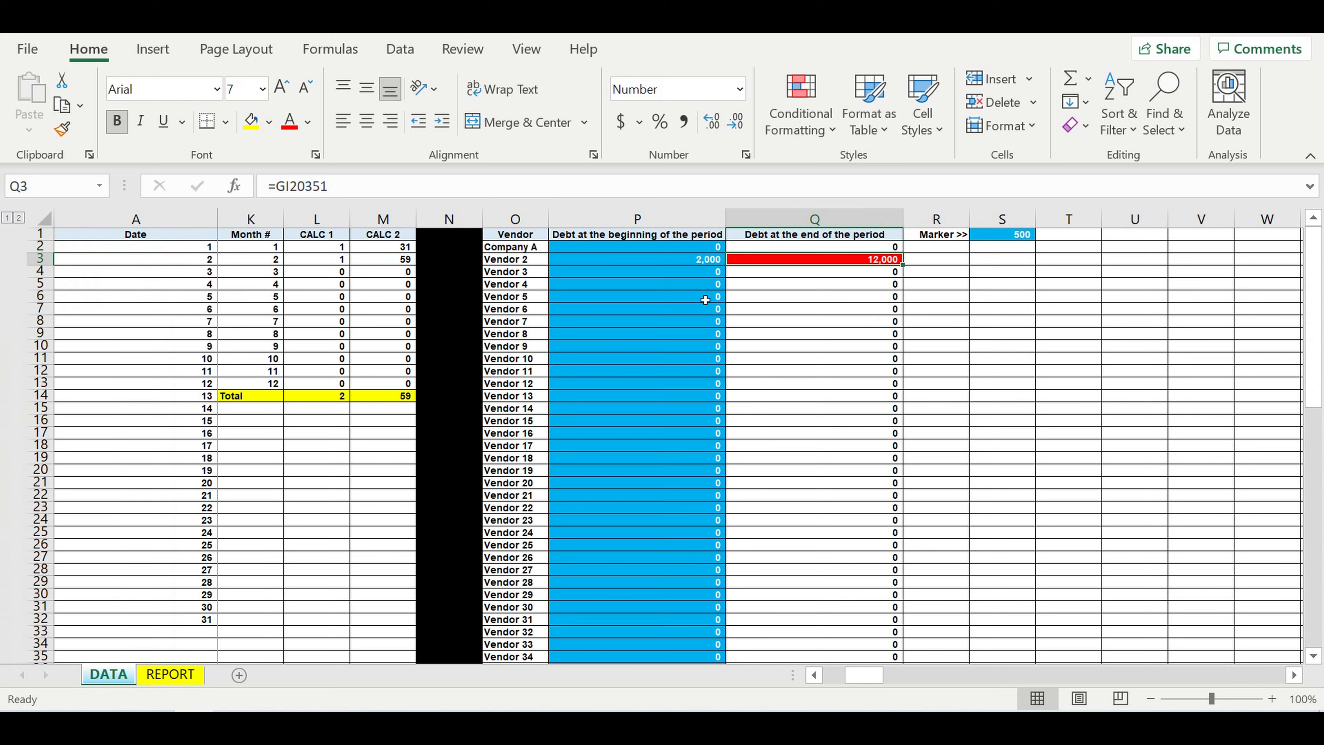
pyautogui.press('Left')
pyautogui.scroll(-14, 236, 494)
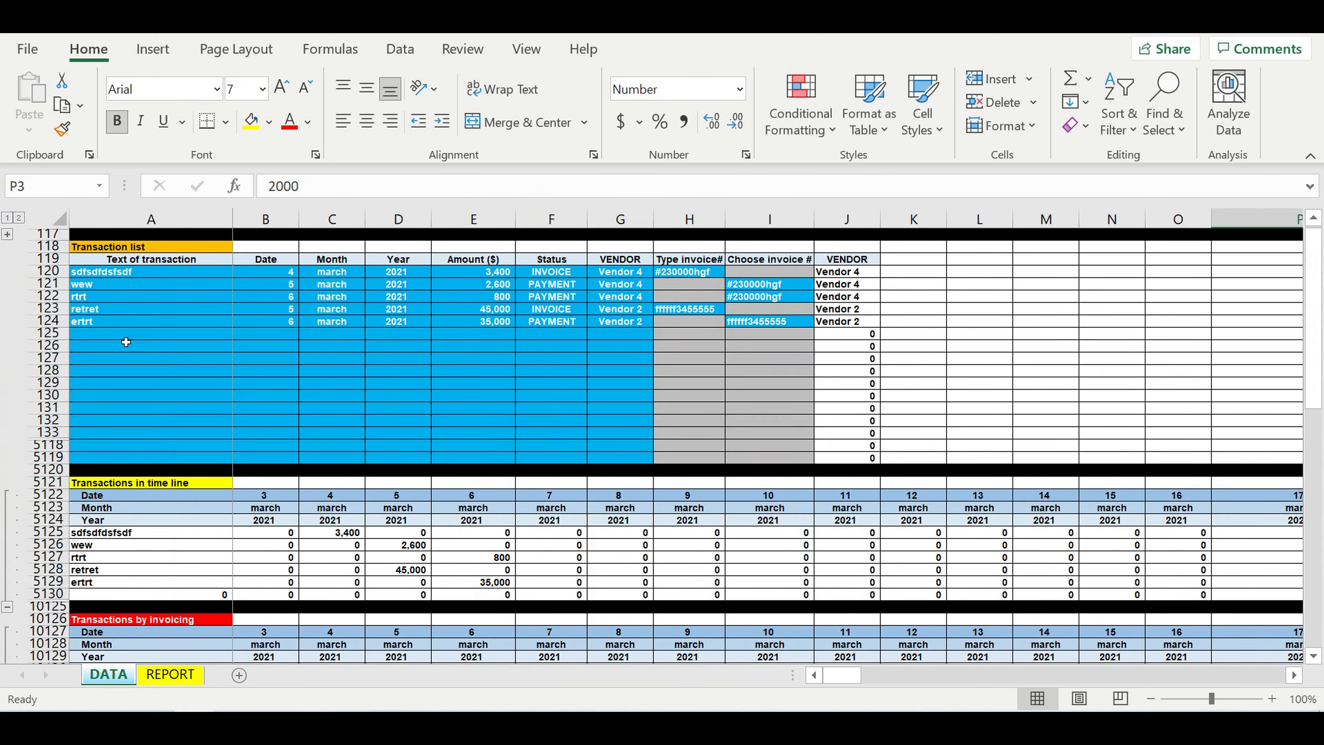
pyautogui.moveTo(120, 333); pyautogui.dragTo(764, 459)
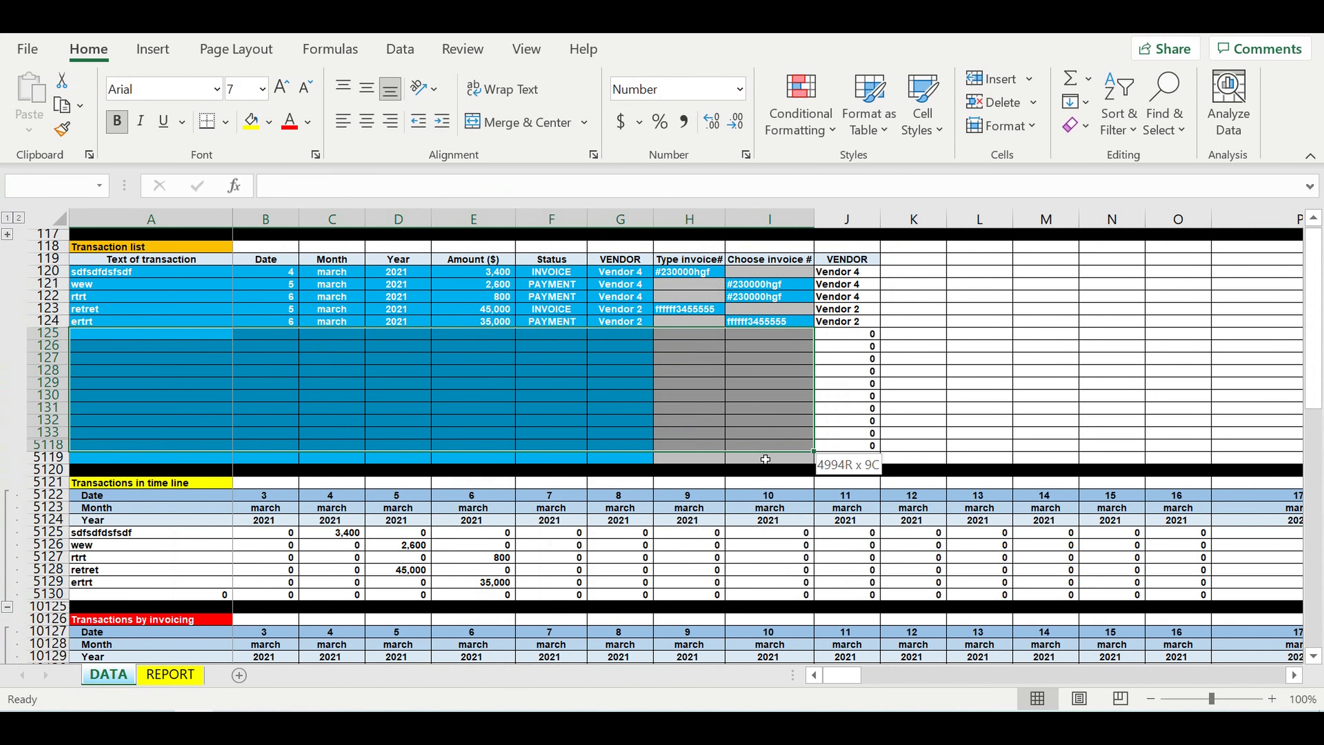
pyautogui.moveTo(765, 459); pyautogui.dragTo(766, 460)
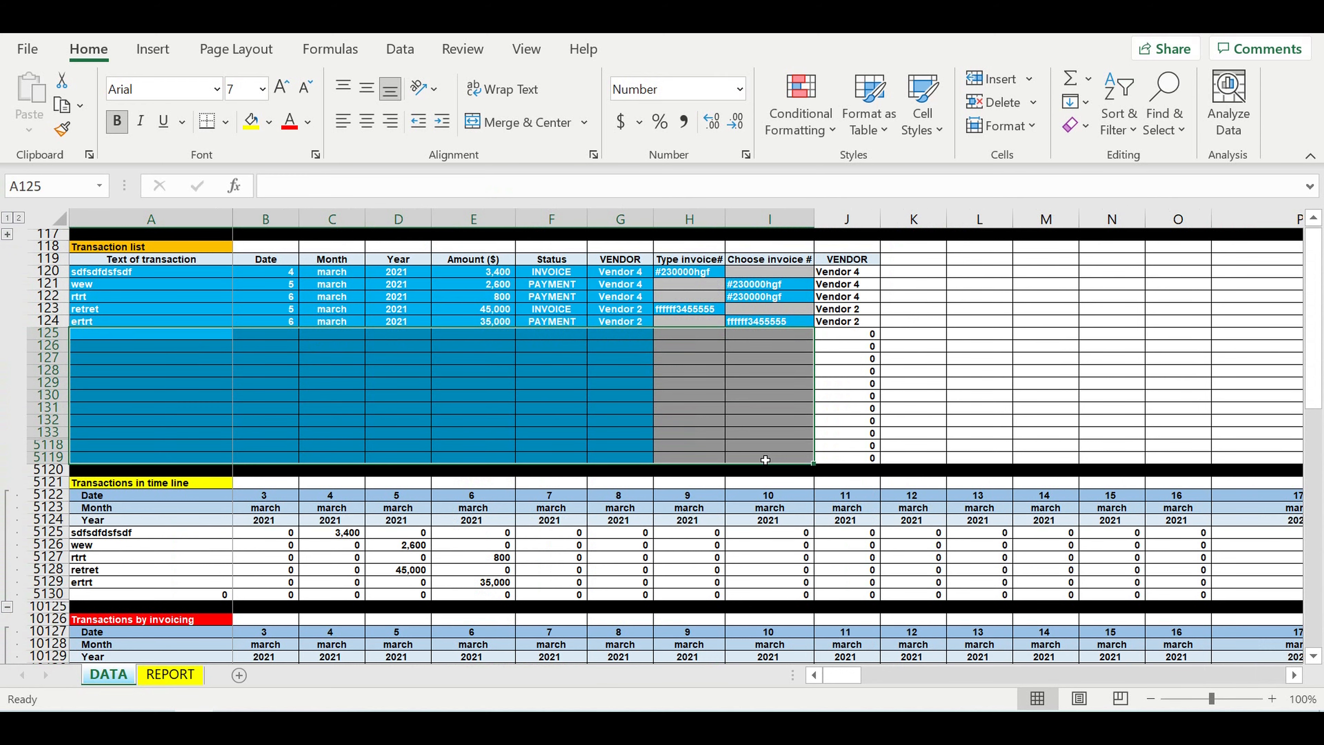
pyautogui.click(169, 438)
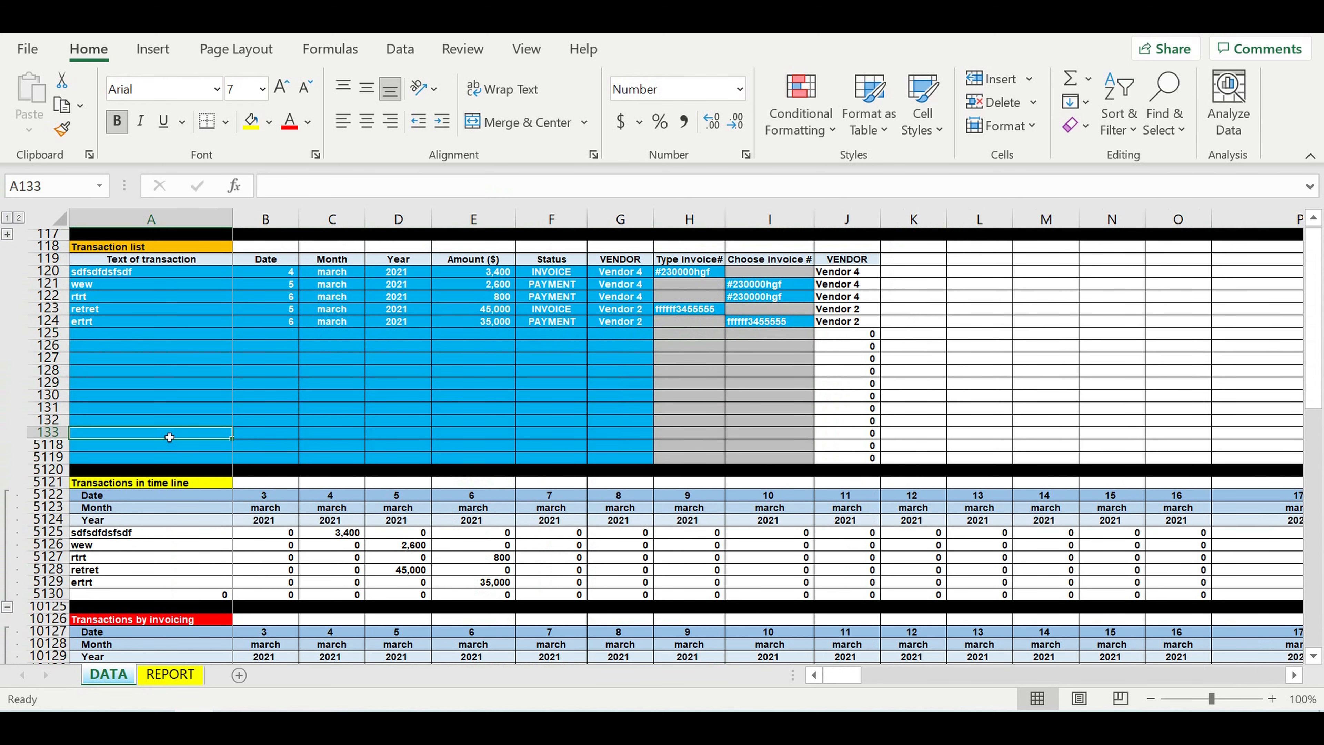